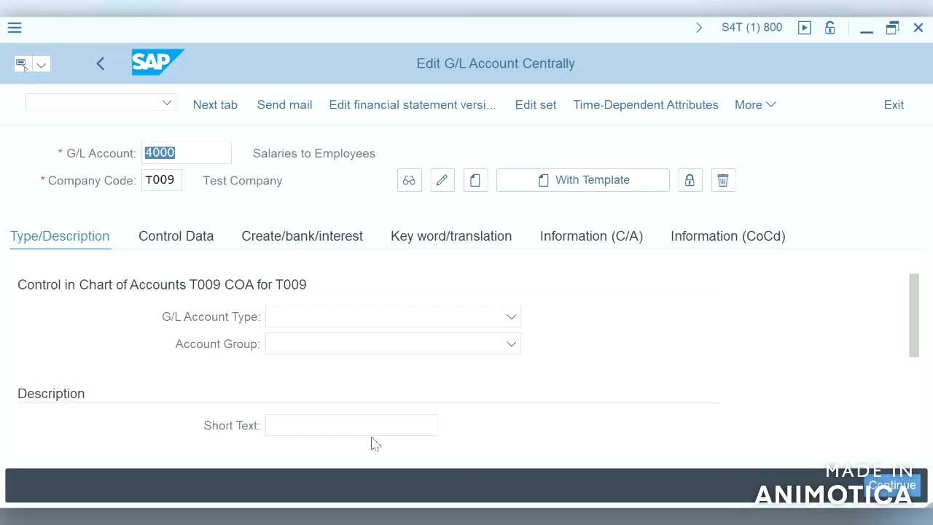
Check the control data of G/L account 4000 and try to create that account in company code T009.
{"action": "left_click", "coordinate": [194, 241]}
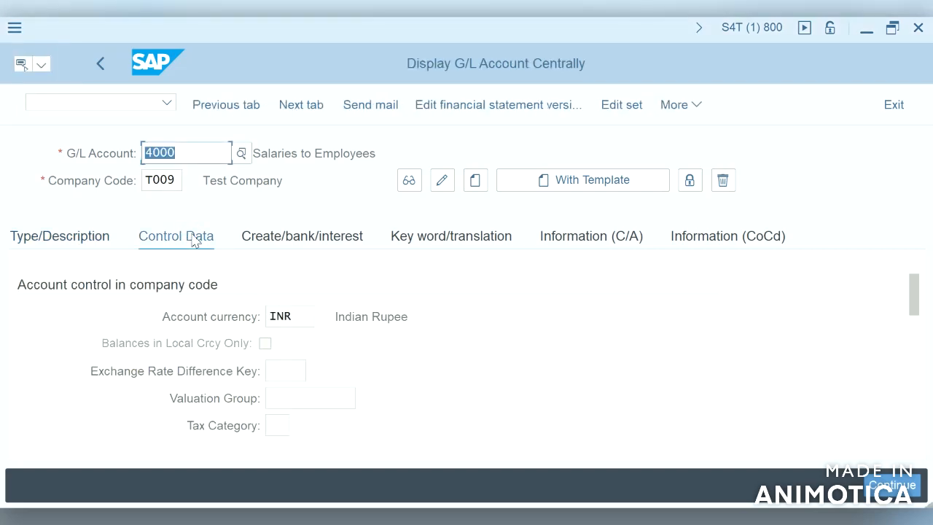
{"action": "left_click", "coordinate": [911, 395]}
{"action": "left_click", "coordinate": [913, 399]}
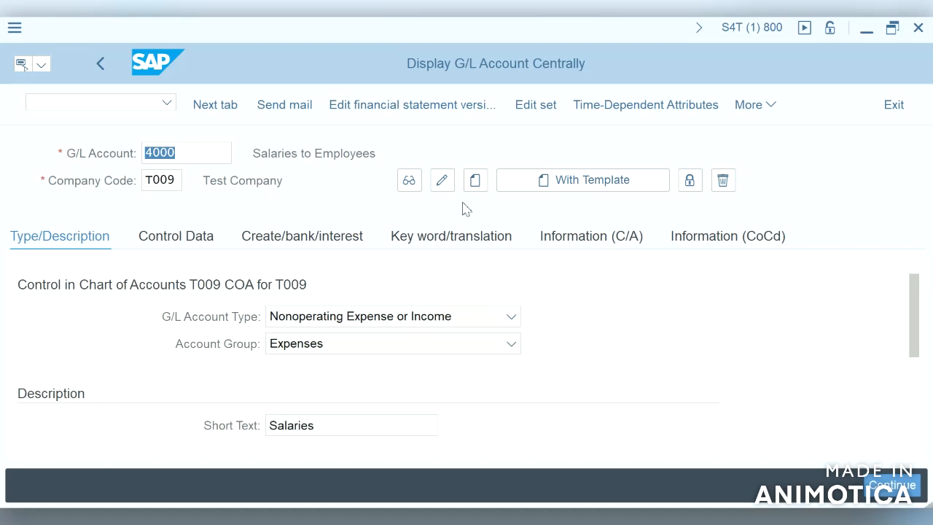
{"action": "left_click", "coordinate": [476, 180]}
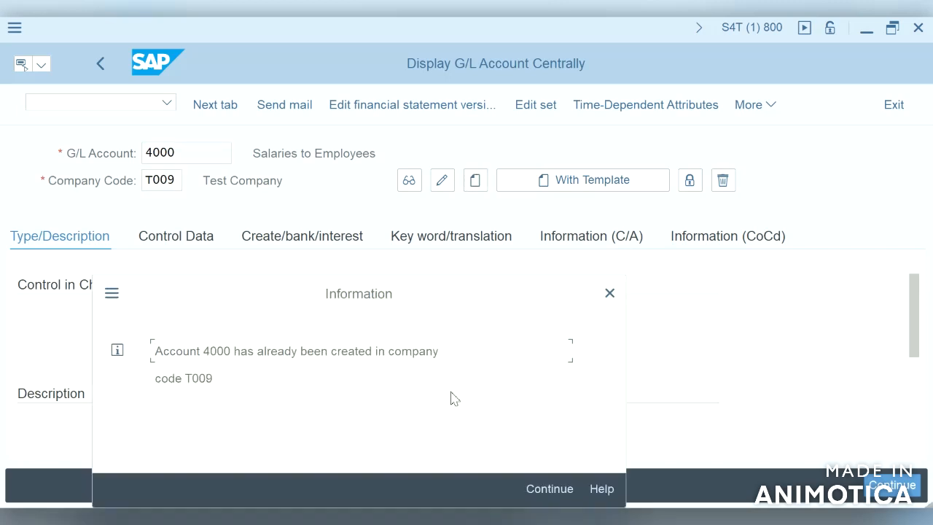
{"action": "left_click", "coordinate": [549, 483]}
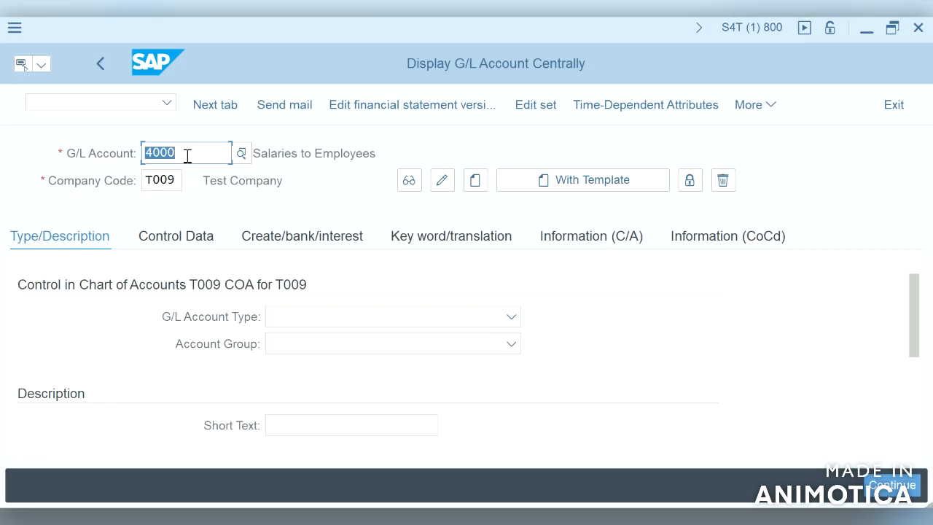
Start creating G/L account 2000 in company code S4HA.
{"action": "type", "text": "2"}
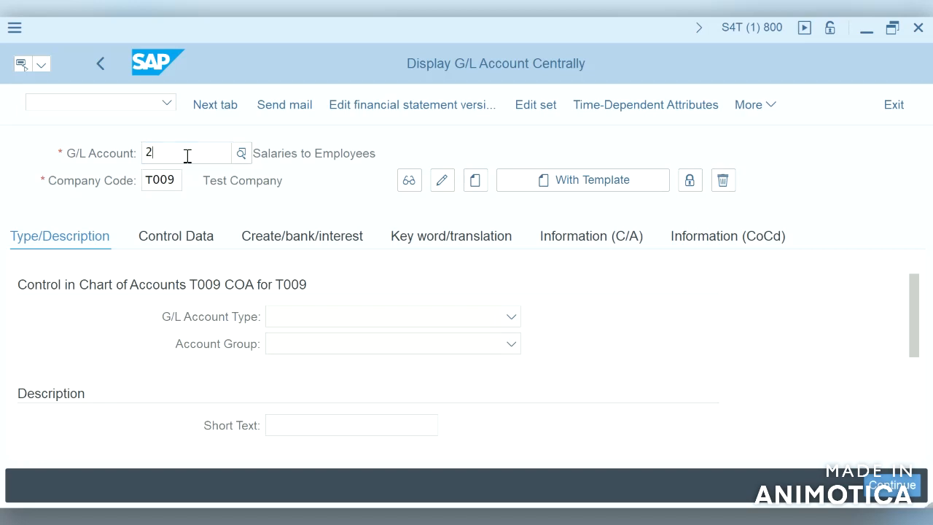
{"action": "type", "text": "000"}
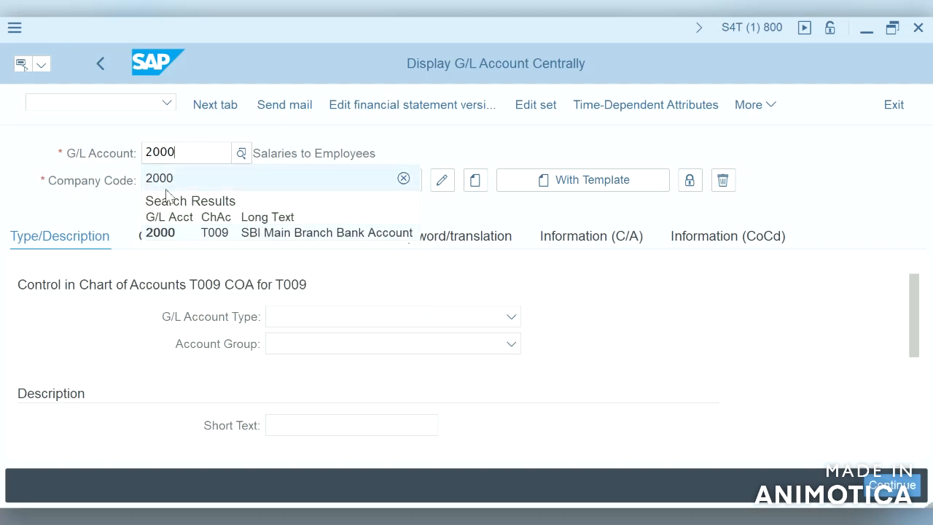
{"action": "left_click", "coordinate": [194, 154]}
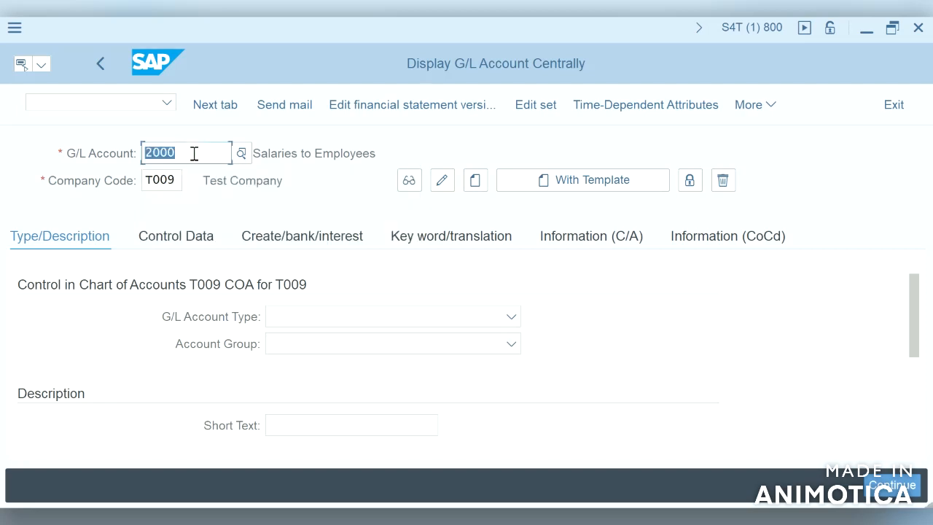
{"action": "left_click", "coordinate": [175, 182]}
{"action": "key", "text": "BackSpace"}
{"action": "key", "text": "BackSpace"}
{"action": "key", "text": "BackSpace"}
{"action": "key", "text": "BackSpace"}
{"action": "type", "text": "s4ha"}
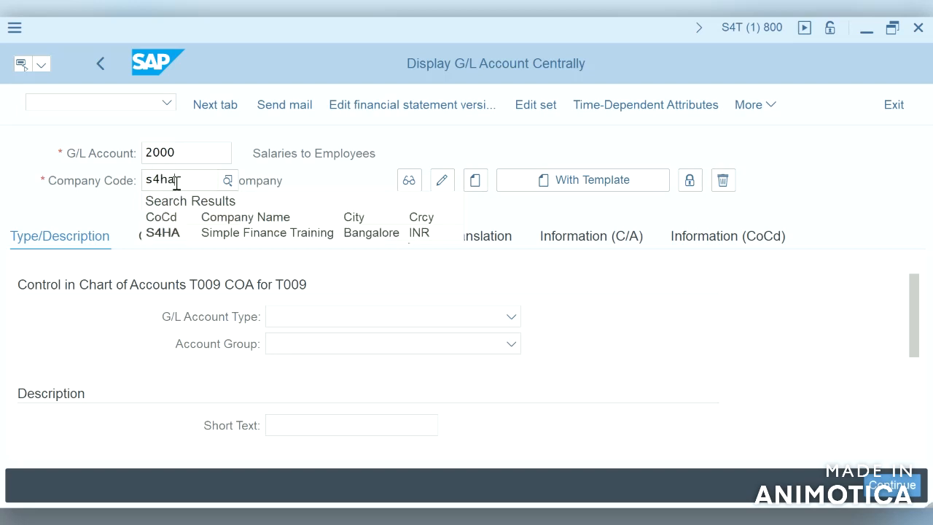
{"action": "left_click", "coordinate": [149, 232]}
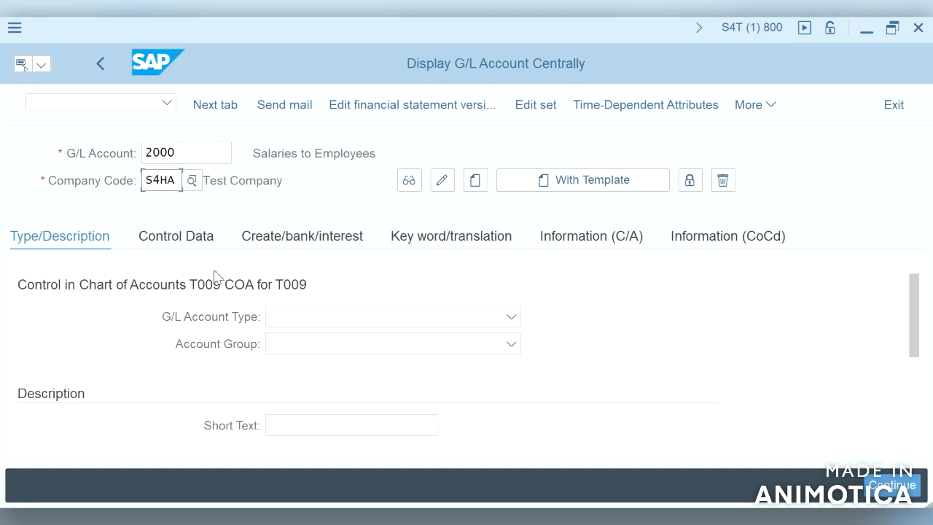
{"action": "left_click", "coordinate": [475, 180]}
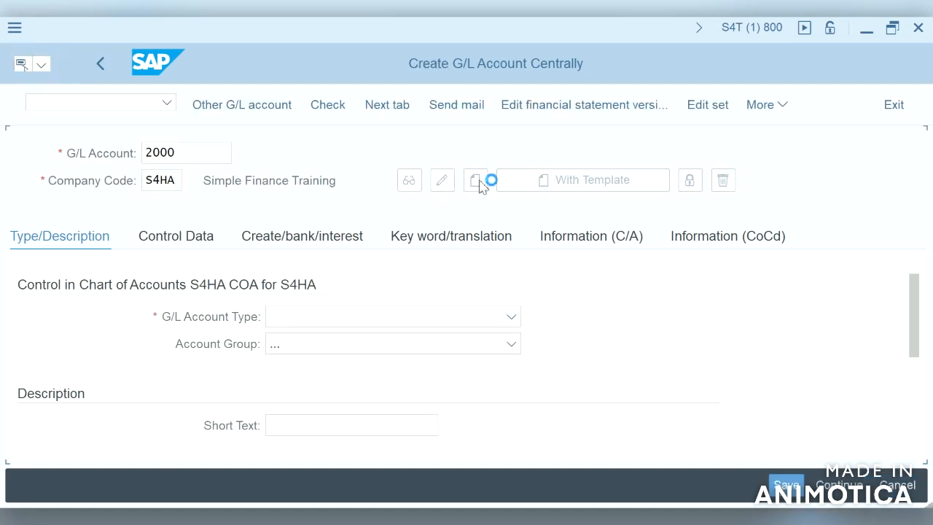
Classify account 2000 as type Balance Sheet Account and assign it to the Balance Sheet account group.
{"action": "left_click", "coordinate": [444, 324]}
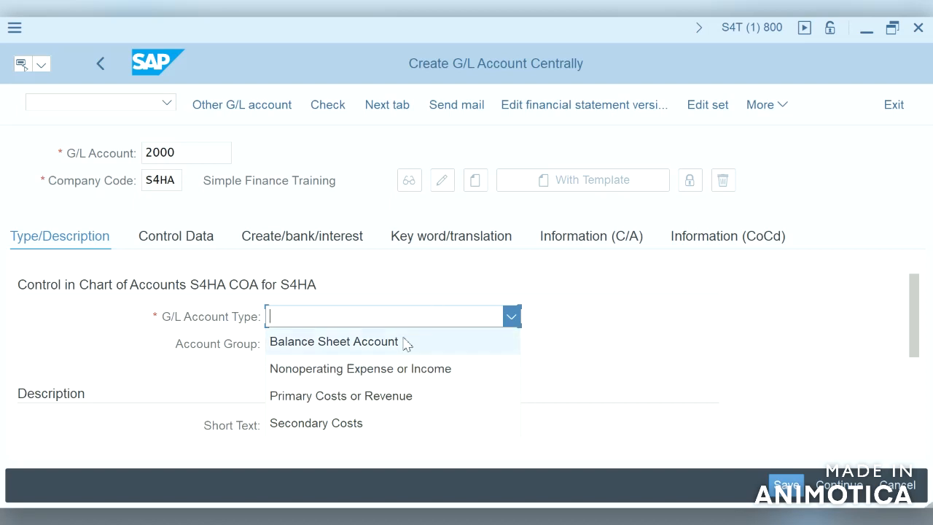
{"action": "left_click", "coordinate": [380, 346]}
{"action": "left_click", "coordinate": [380, 348]}
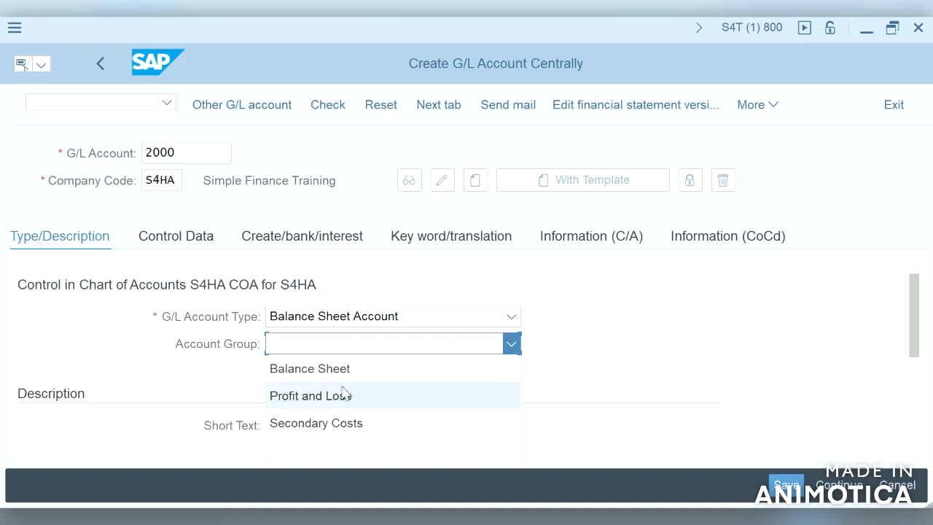
{"action": "left_click", "coordinate": [329, 370]}
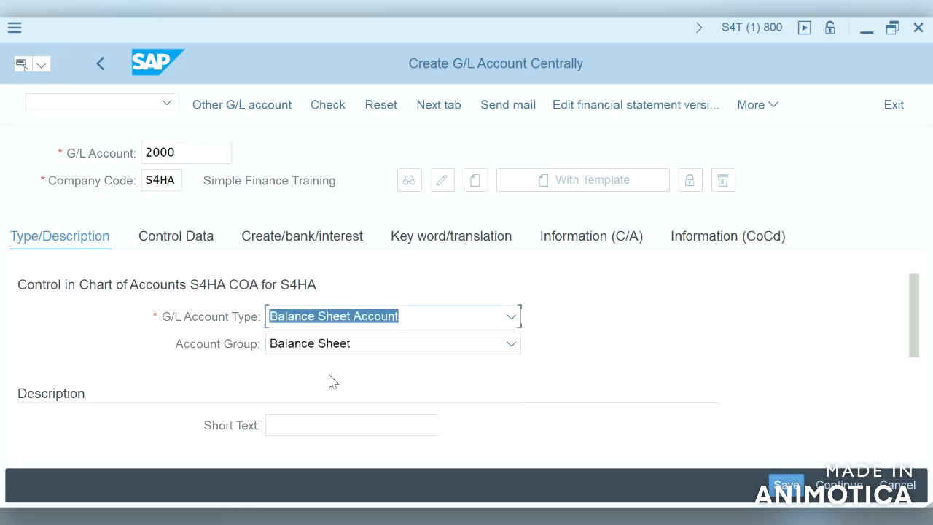
Enter "Bank Account" as the short text of account 2000 and look over the remaining description fields.
{"action": "left_click", "coordinate": [346, 432]}
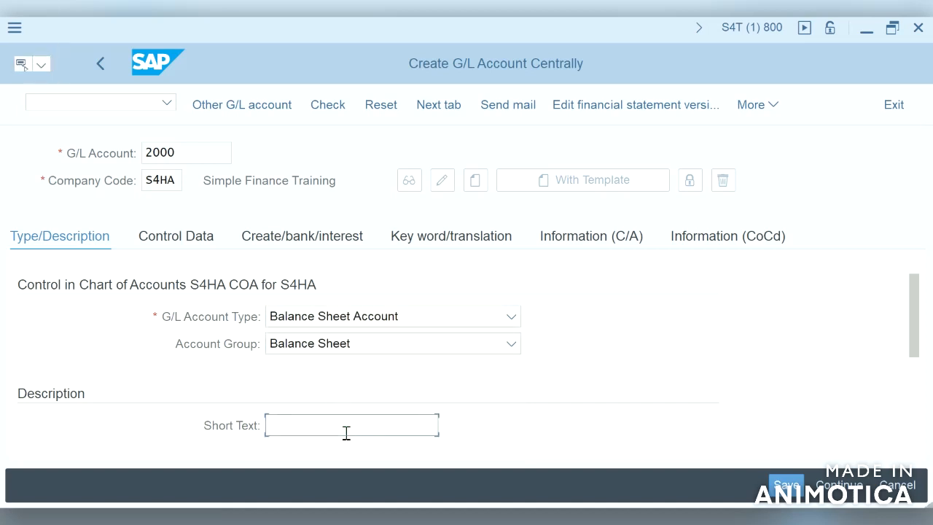
{"action": "type", "text": "Ba"}
{"action": "left_click", "coordinate": [306, 450]}
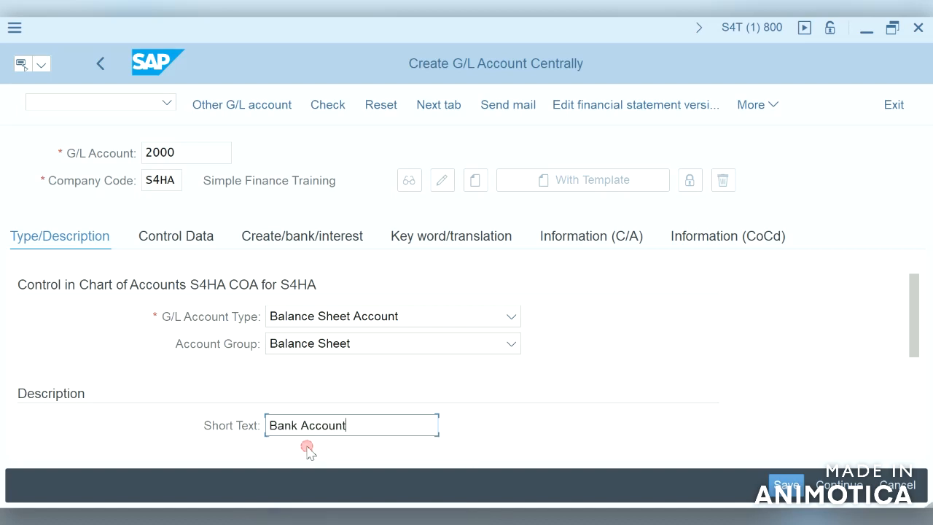
{"action": "left_click", "coordinate": [915, 385]}
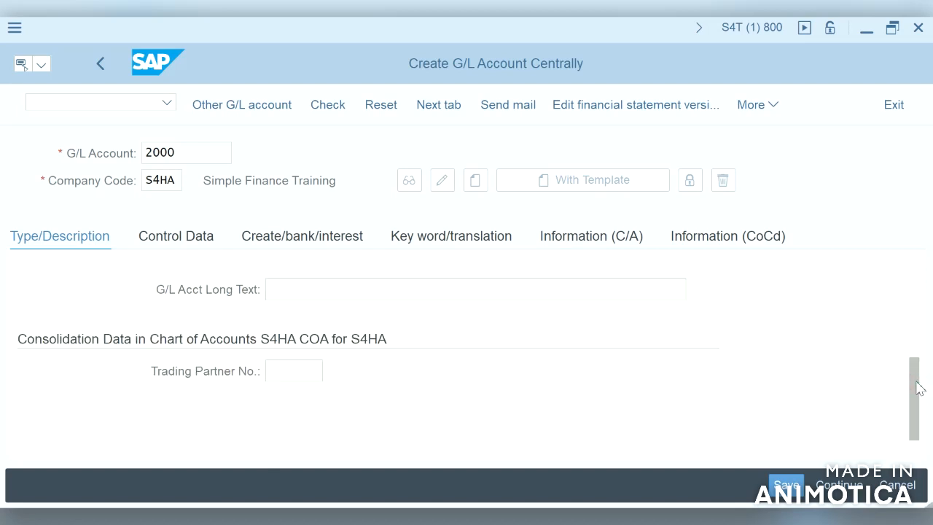
{"action": "left_click", "coordinate": [916, 325]}
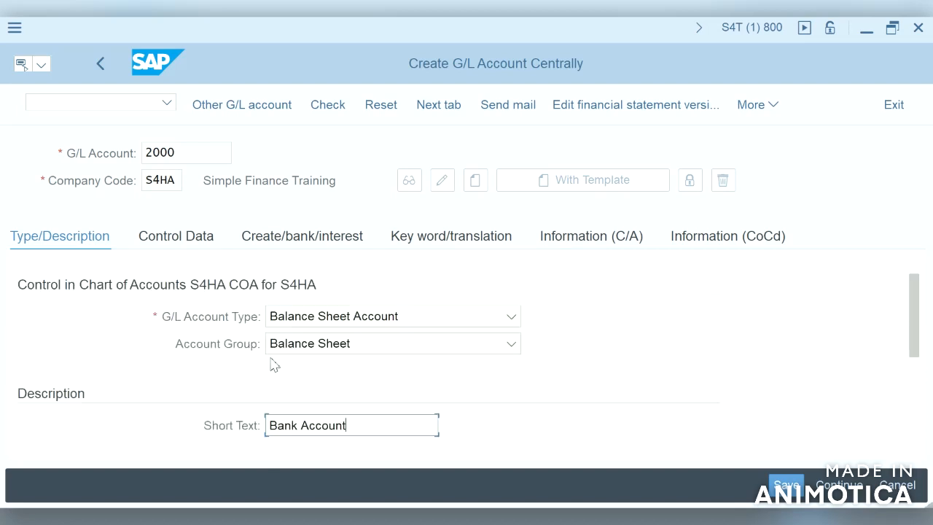
Review account 2000's control data and assign field status group G005, bank accounts with obligatory value date.
{"action": "left_click", "coordinate": [176, 236]}
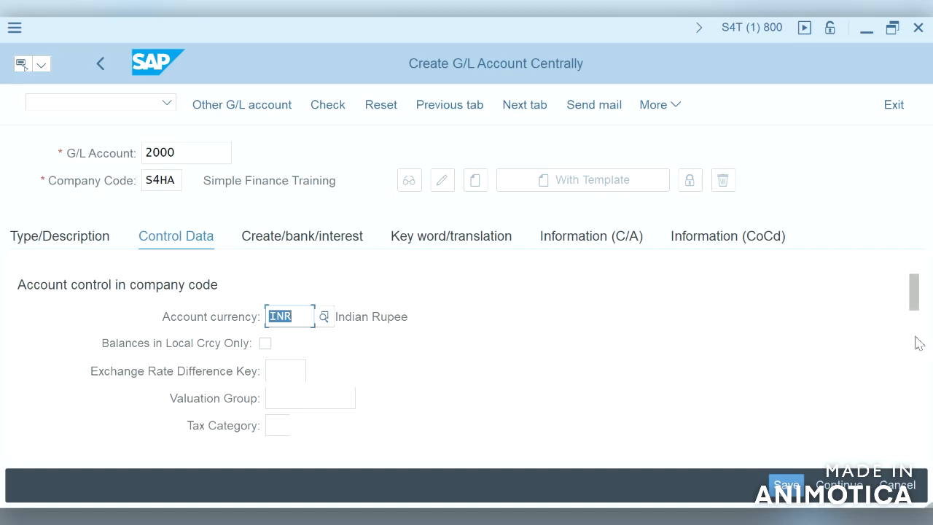
{"action": "scroll", "coordinate": [918, 344], "scroll_direction": "down", "scroll_amount": 3}
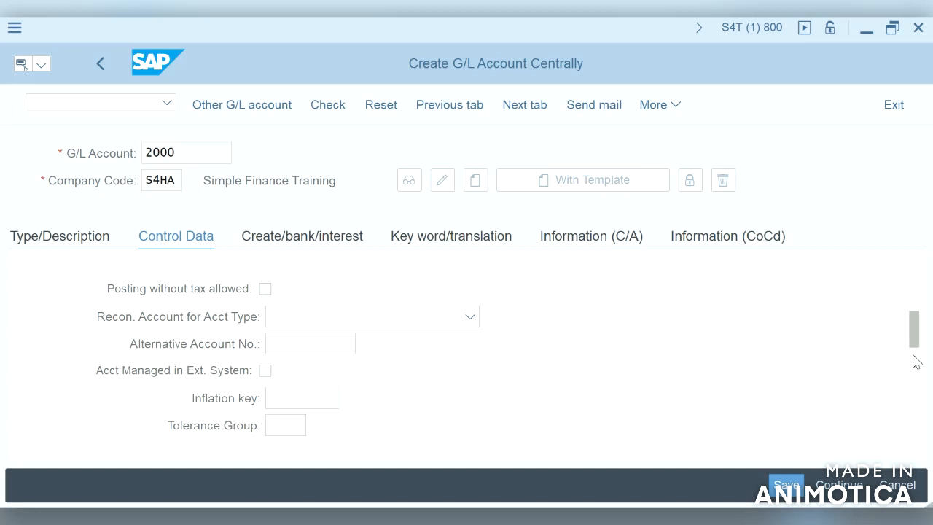
{"action": "scroll", "coordinate": [921, 370], "scroll_direction": "down", "scroll_amount": 3}
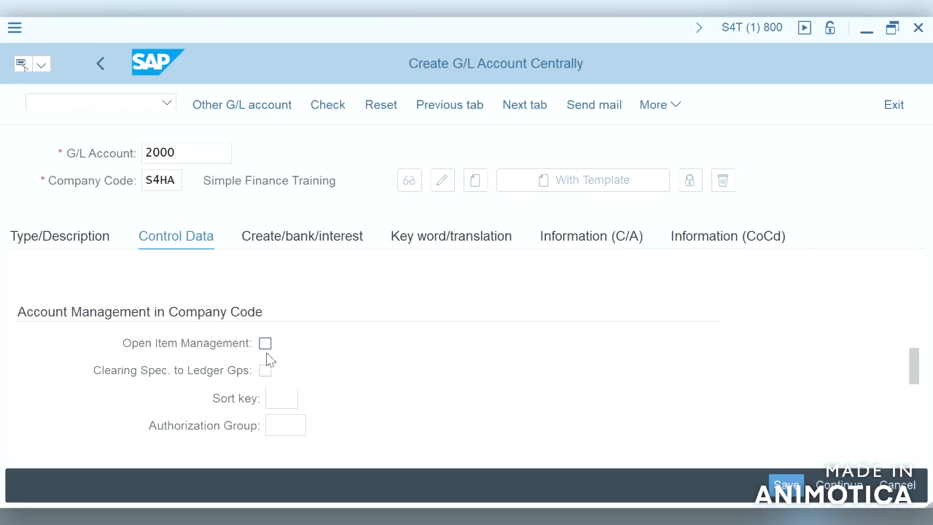
{"action": "left_click", "coordinate": [327, 245]}
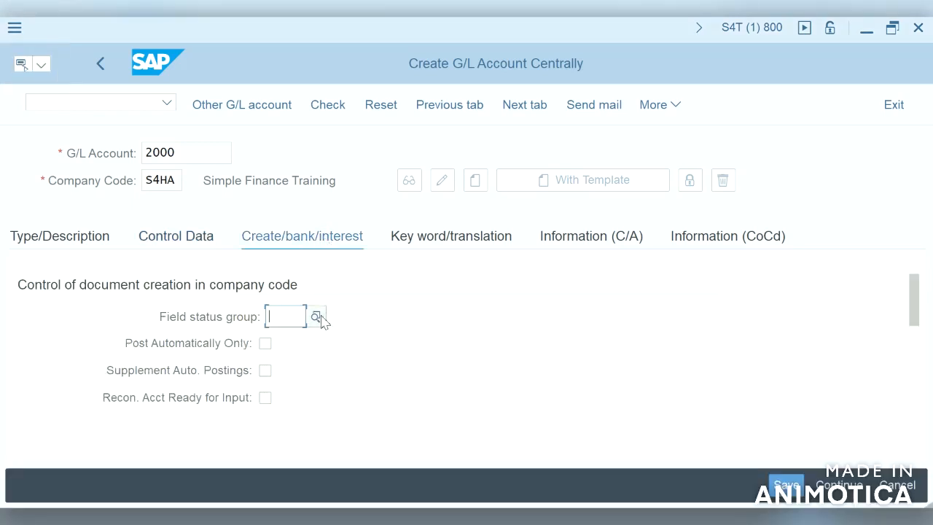
{"action": "left_click", "coordinate": [316, 317]}
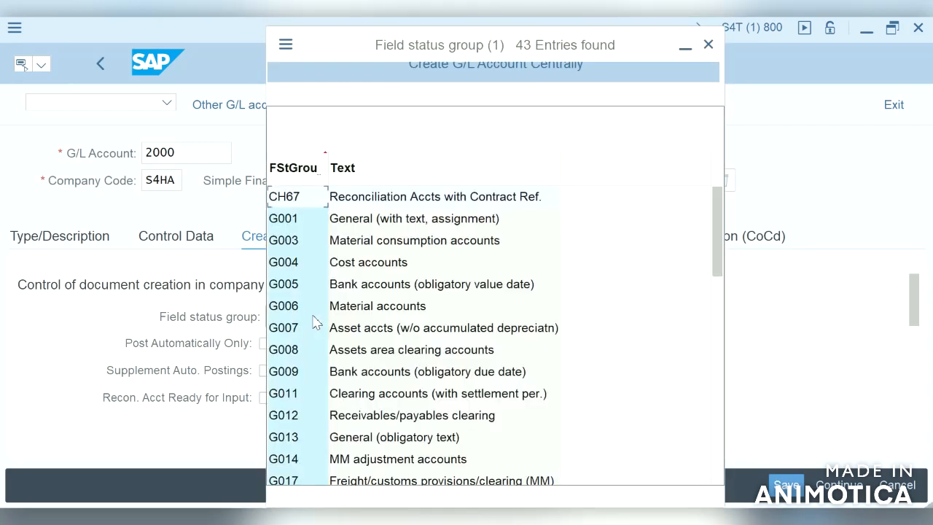
{"action": "left_click", "coordinate": [368, 291]}
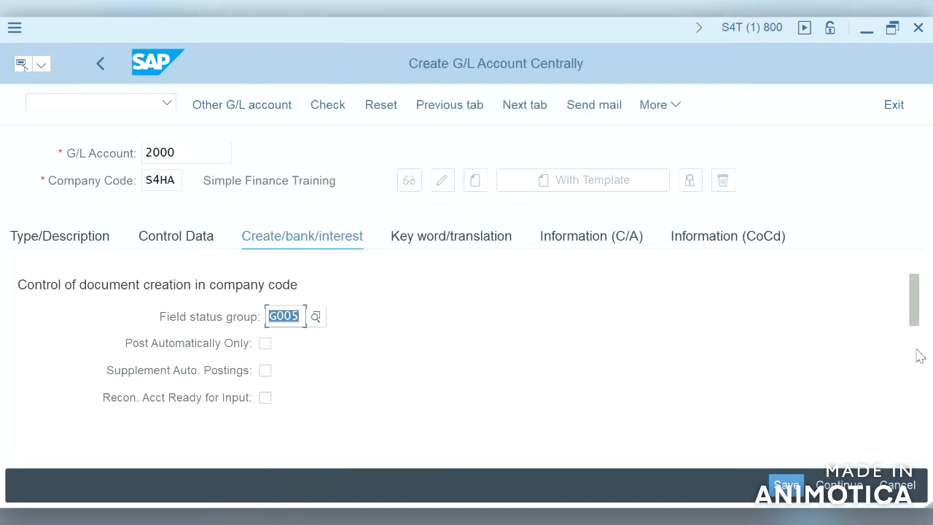
{"action": "left_click", "coordinate": [915, 353]}
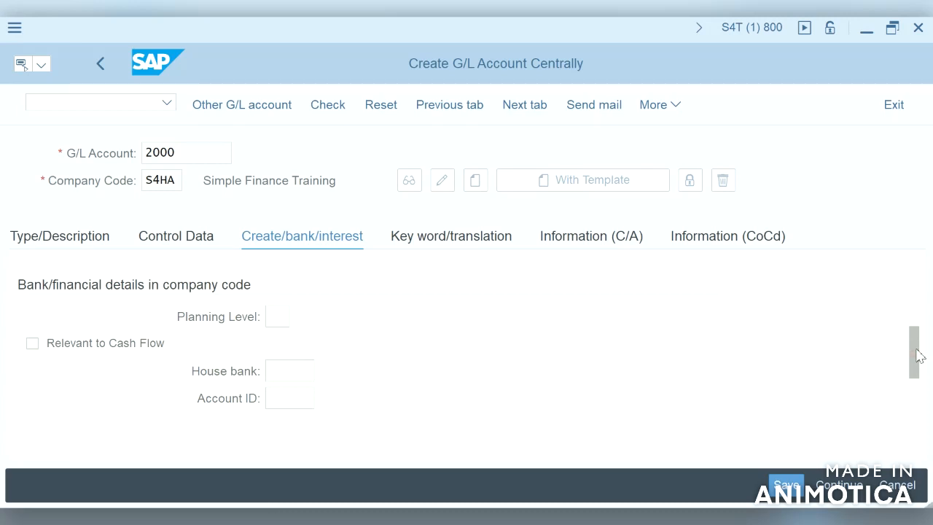
Check the information sections of account 2000, then save the account and accept the local currency warning.
{"action": "left_click", "coordinate": [490, 242]}
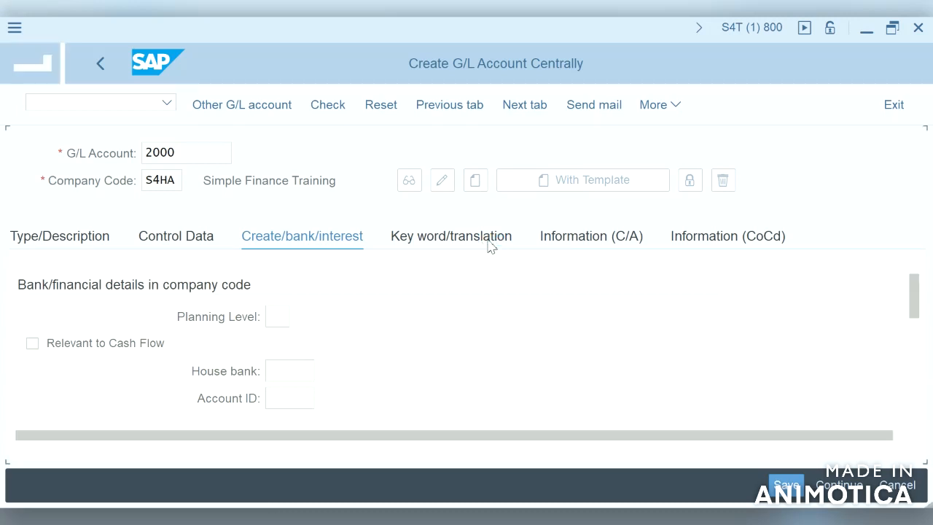
{"action": "left_click", "coordinate": [619, 243]}
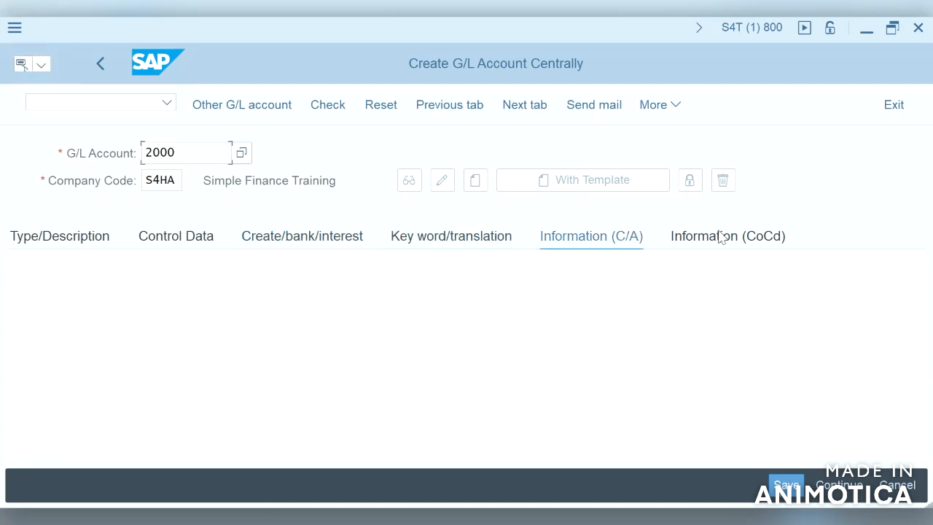
{"action": "left_click", "coordinate": [728, 237]}
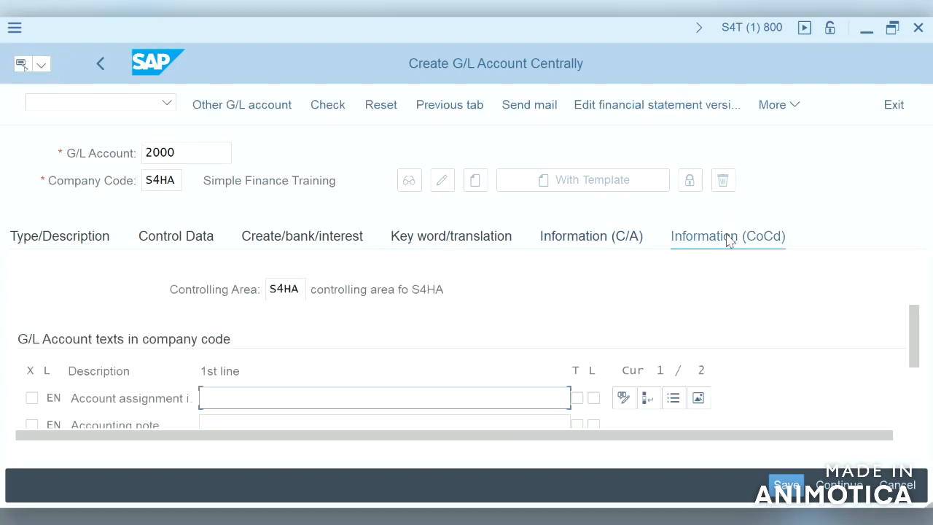
{"action": "left_click", "coordinate": [789, 493]}
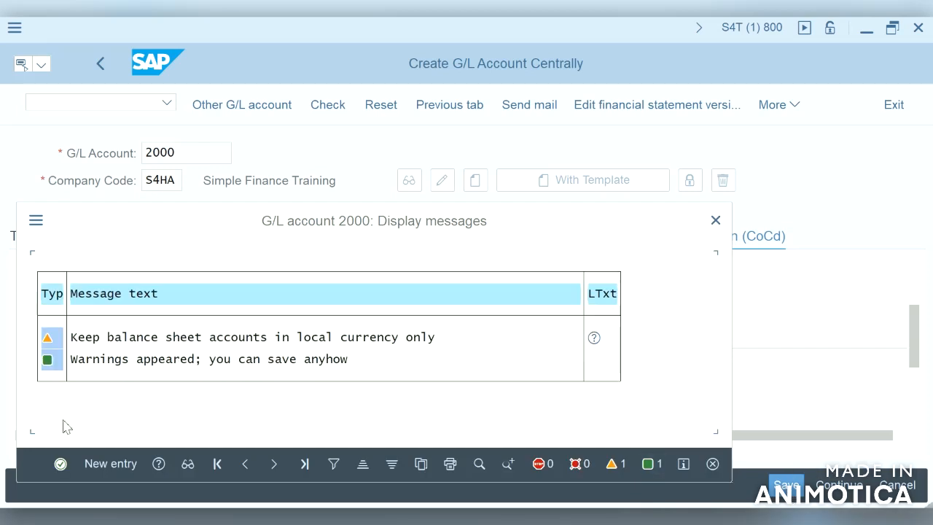
{"action": "left_click", "coordinate": [61, 464]}
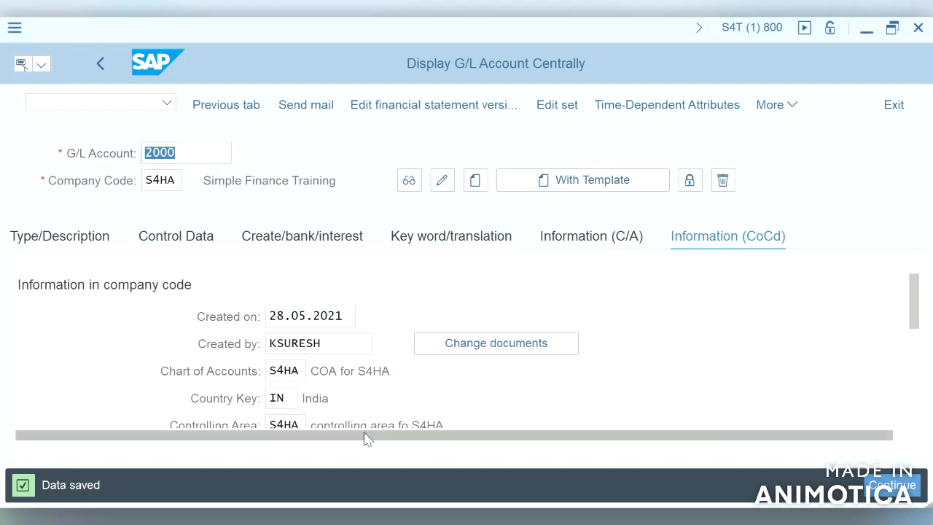
Start creating G/L account 4000 in company code S4HA.
{"action": "left_click", "coordinate": [207, 154]}
{"action": "key", "text": "BackSpace"}
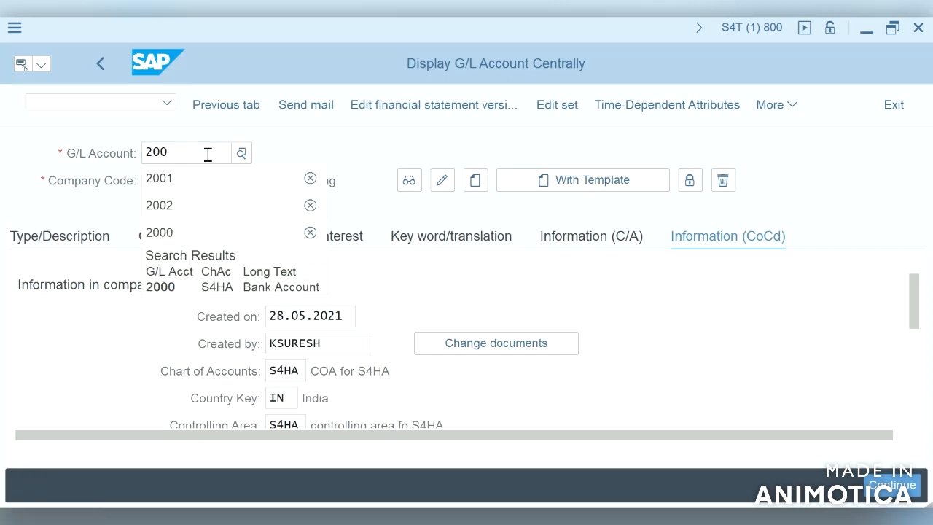
{"action": "key", "text": "BackSpace"}
{"action": "key", "text": "BackSpace"}
{"action": "key", "text": "BackSpace"}
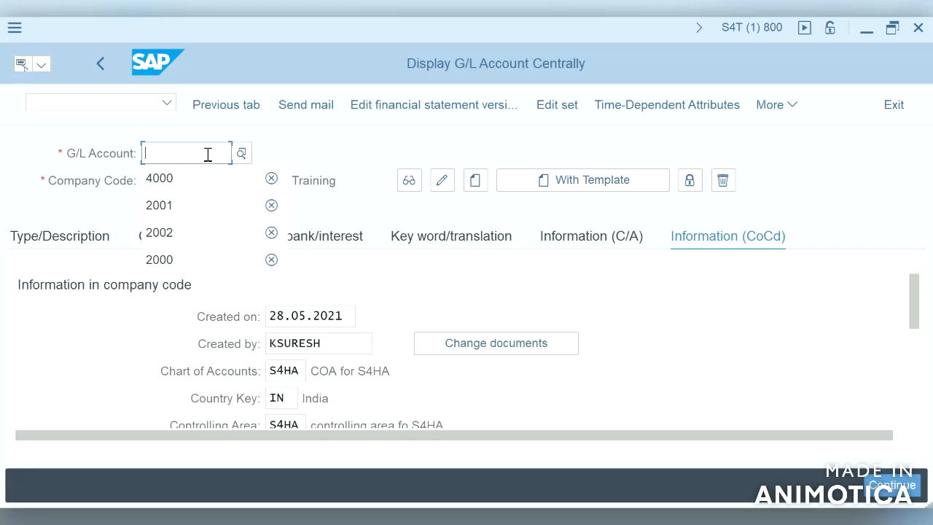
{"action": "type", "text": "4000"}
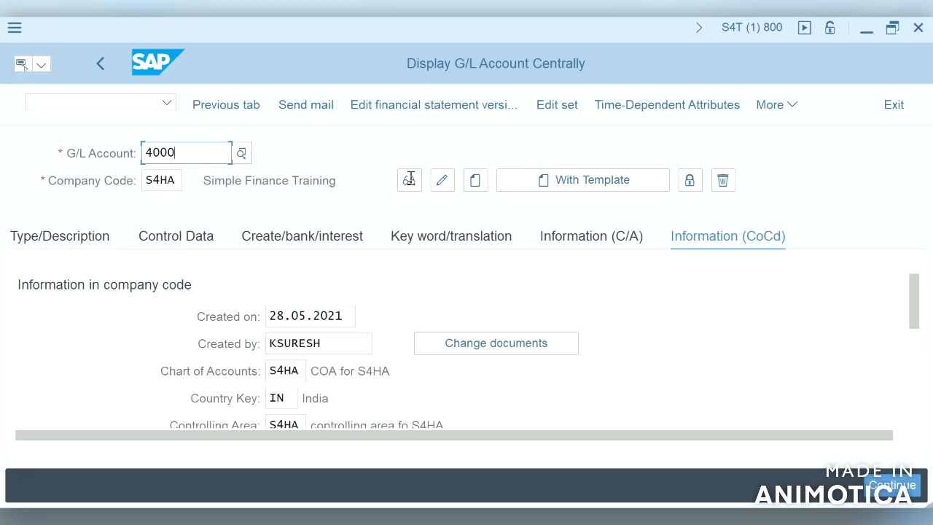
{"action": "left_click", "coordinate": [474, 182]}
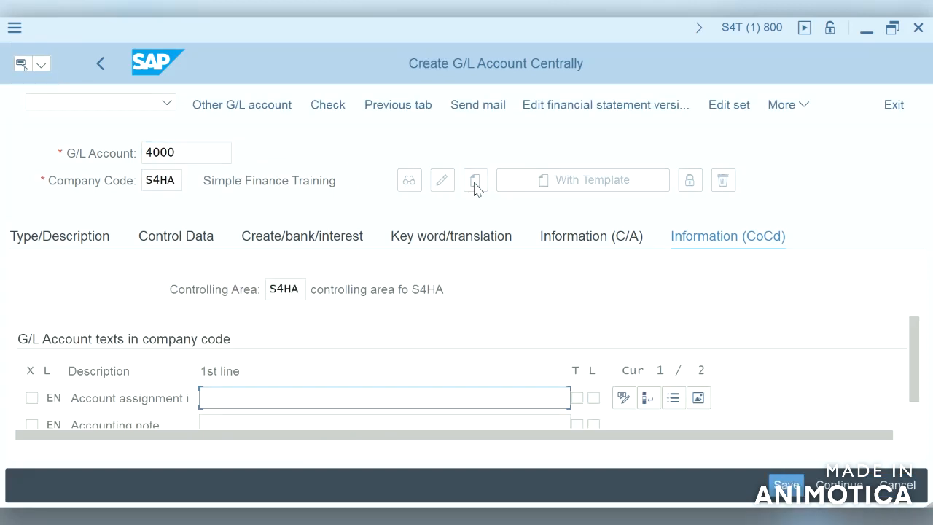
Set account 4000's G/L account type to Primary Costs or Revenue and its account group to Profit and Loss.
{"action": "left_click", "coordinate": [66, 238]}
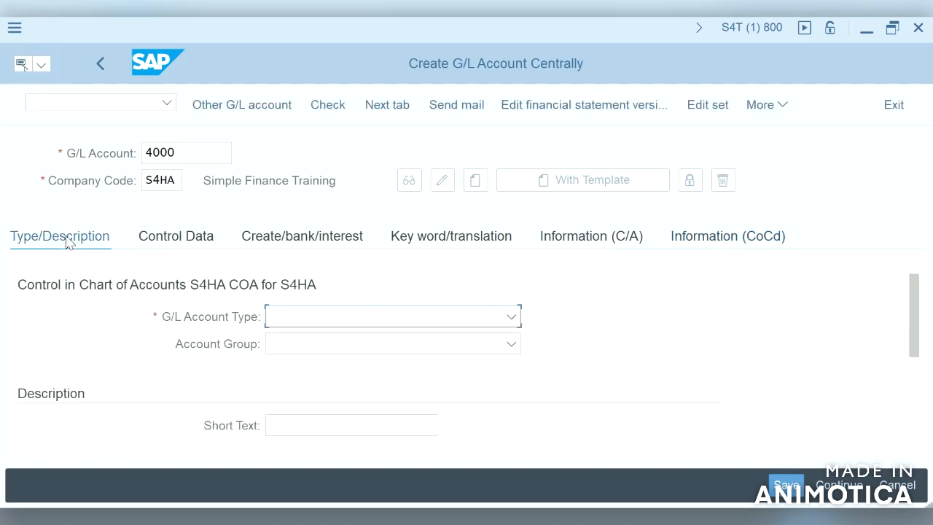
{"action": "left_click", "coordinate": [512, 317]}
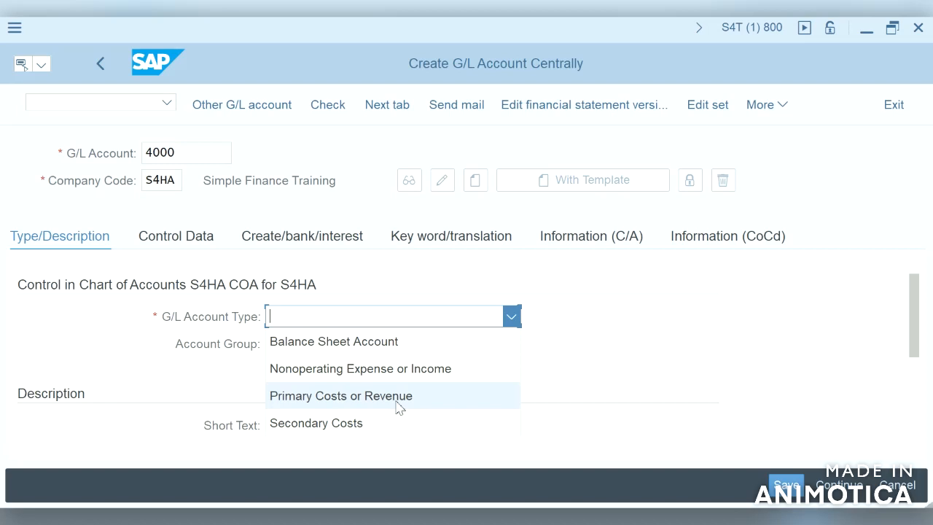
{"action": "left_click", "coordinate": [396, 402]}
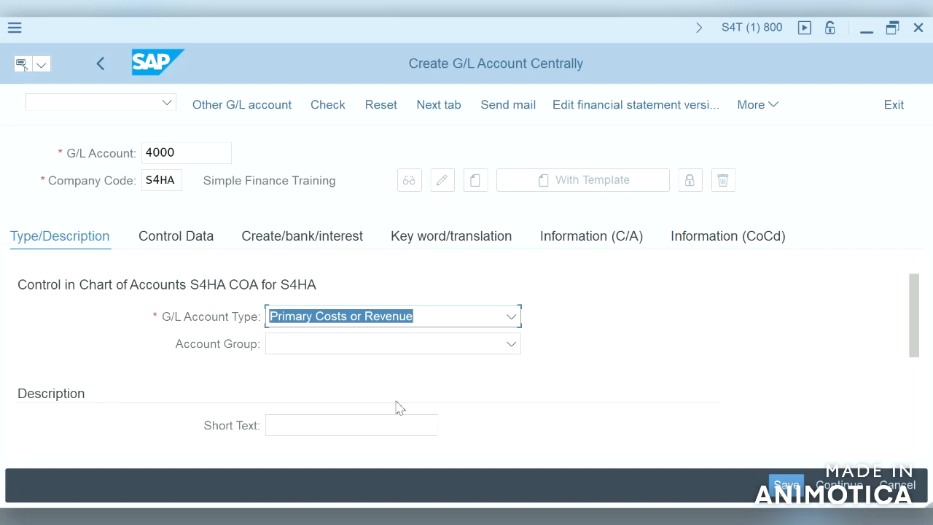
{"action": "left_click", "coordinate": [510, 344]}
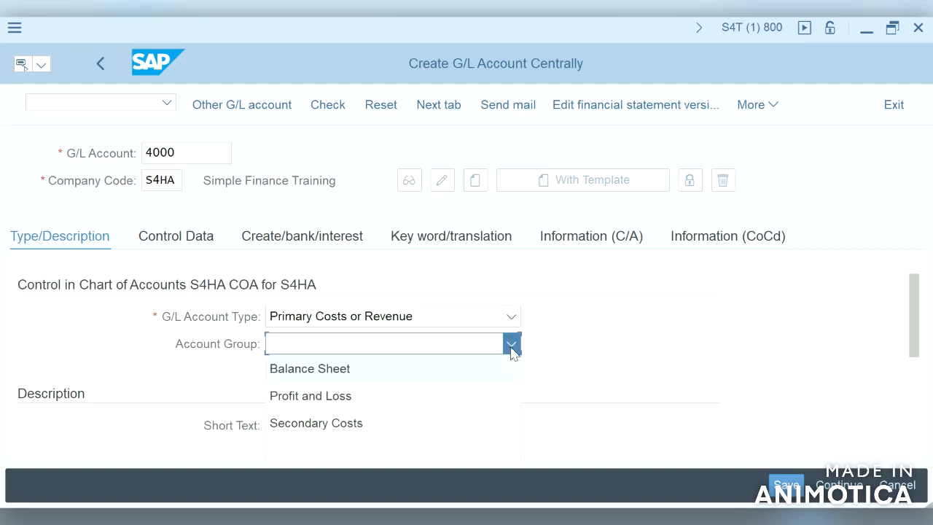
{"action": "left_click", "coordinate": [441, 403]}
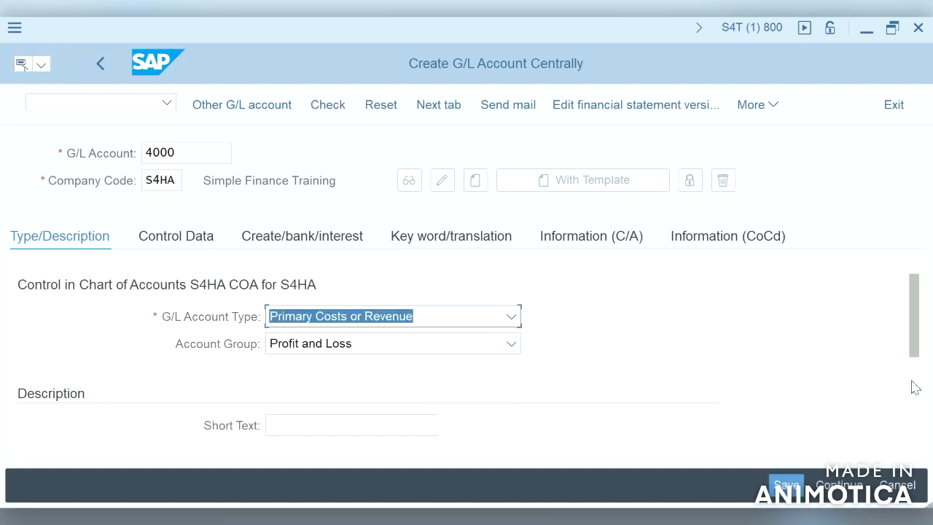
Look over the description fields of account 4000 and enter "Rent Expenses" as its short text.
{"action": "scroll", "coordinate": [916, 387], "scroll_direction": "down", "scroll_amount": 3}
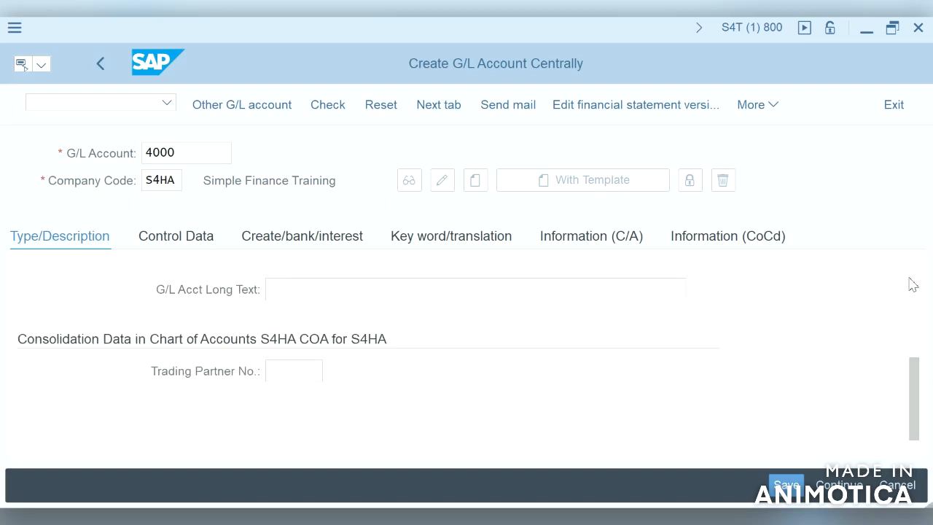
{"action": "scroll", "coordinate": [912, 329], "scroll_direction": "up", "scroll_amount": 3}
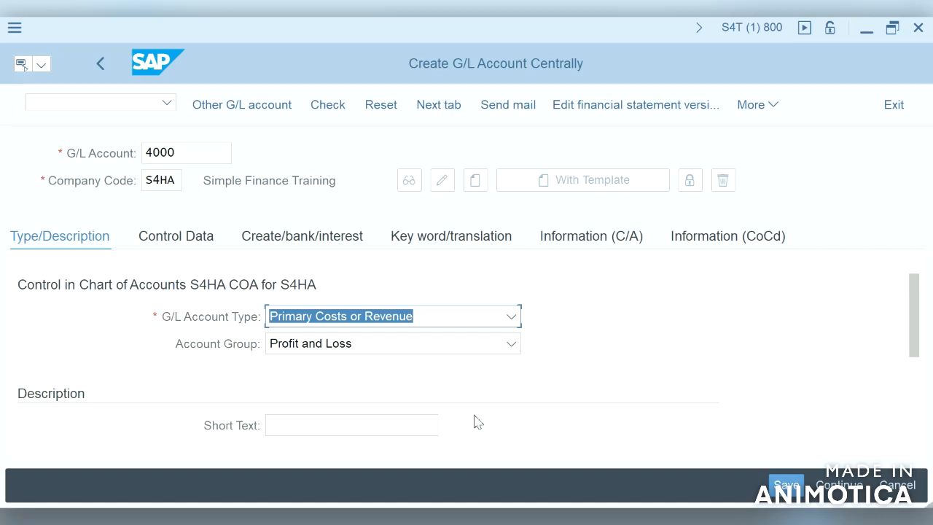
{"action": "left_click", "coordinate": [420, 430]}
{"action": "type", "text": "R"}
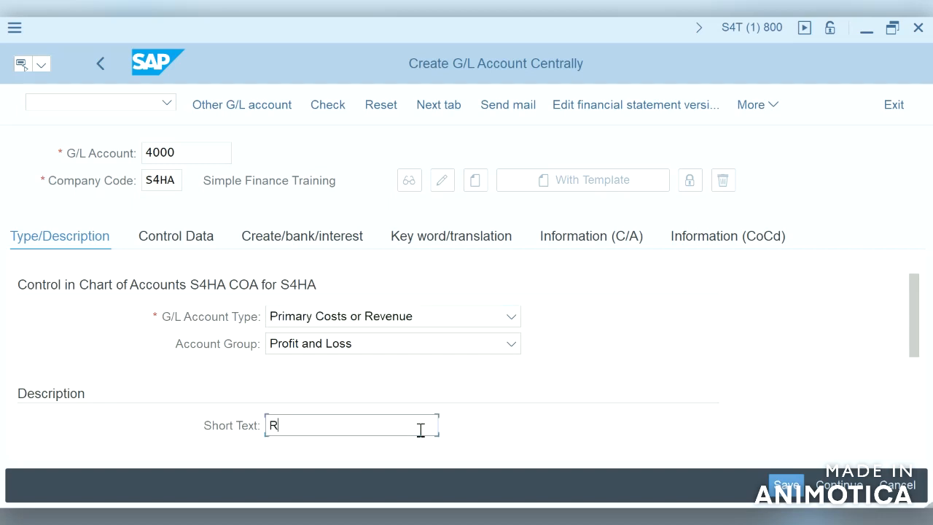
{"action": "type", "text": "ent Expenses"}
Review account 4000's control data and assign cost element category 01, Primary costs/cost-reducing revenues.
{"action": "left_click", "coordinate": [198, 239]}
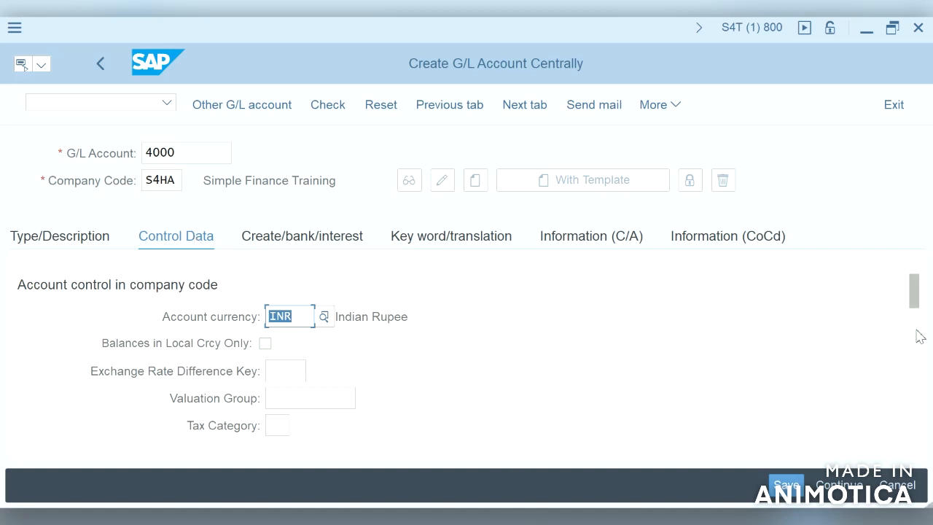
{"action": "scroll", "coordinate": [920, 337], "scroll_direction": "down", "scroll_amount": 3}
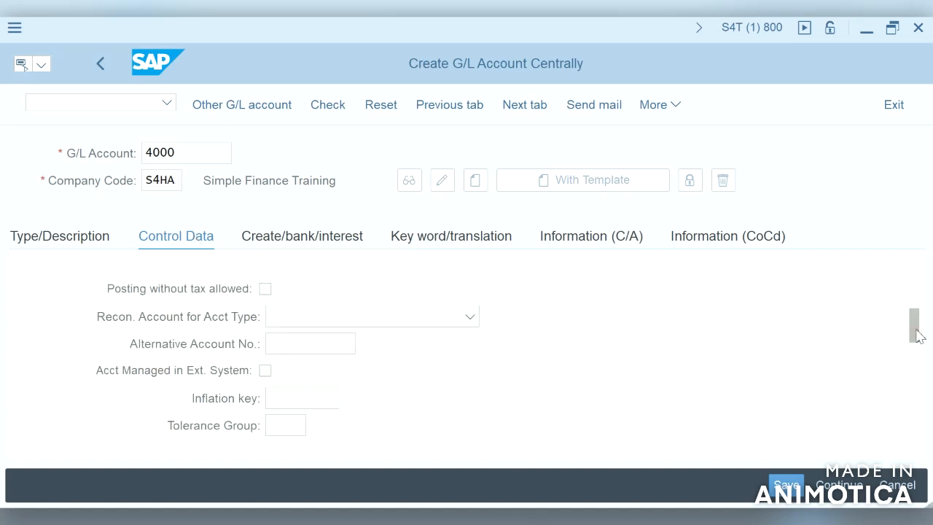
{"action": "left_click", "coordinate": [915, 368]}
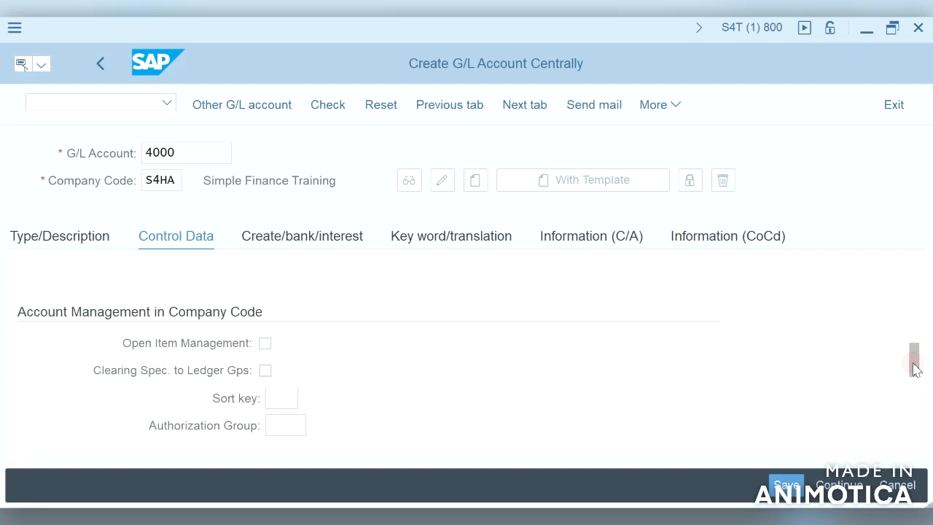
{"action": "left_click", "coordinate": [917, 414]}
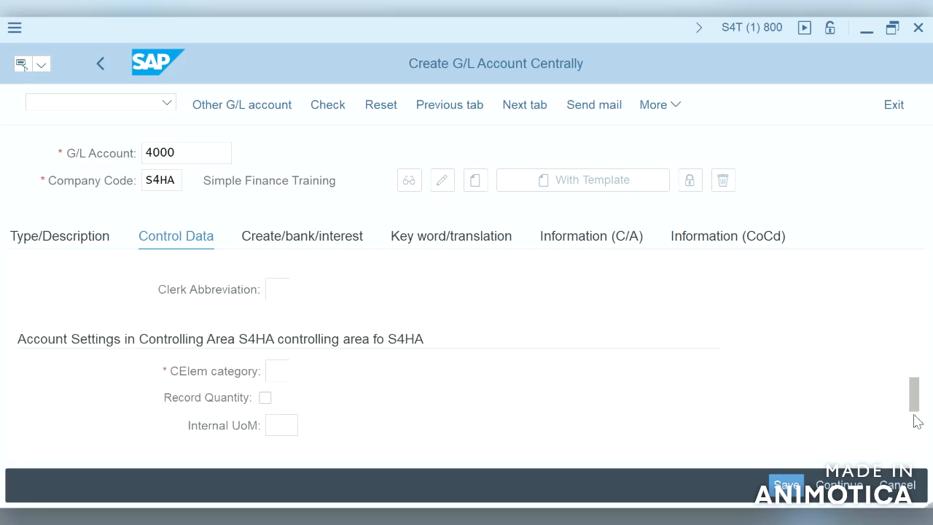
{"action": "left_click", "coordinate": [280, 370]}
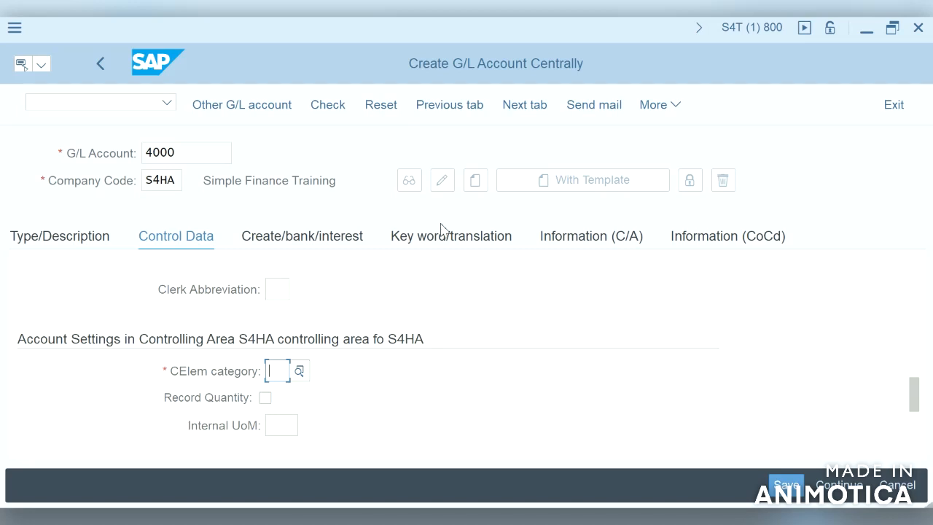
{"action": "left_click", "coordinate": [299, 372]}
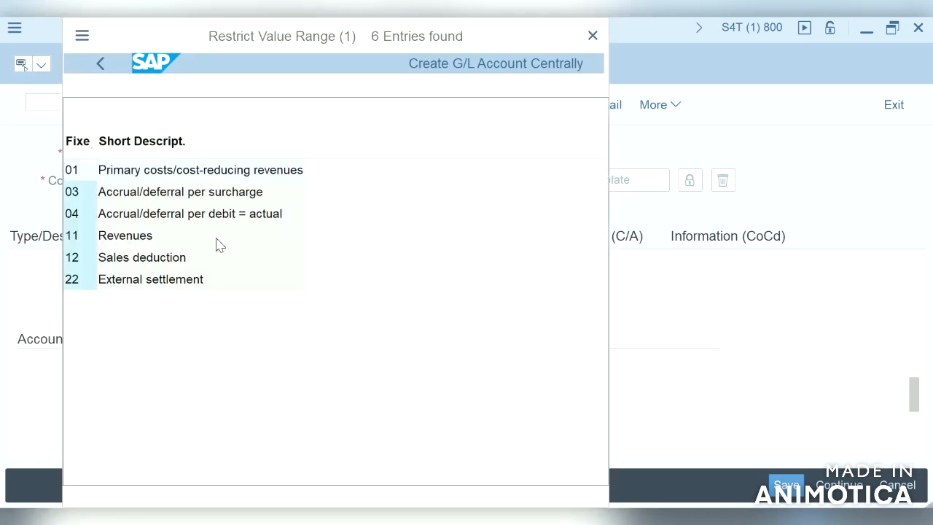
{"action": "left_click", "coordinate": [124, 175]}
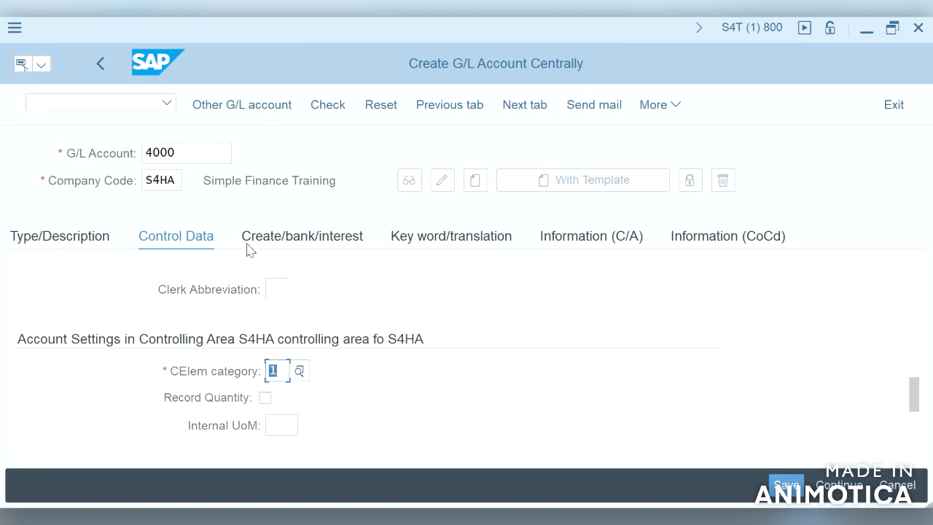
Look through the remaining sections of account 4000, then recheck its type, description and control data.
{"action": "left_click", "coordinate": [314, 236]}
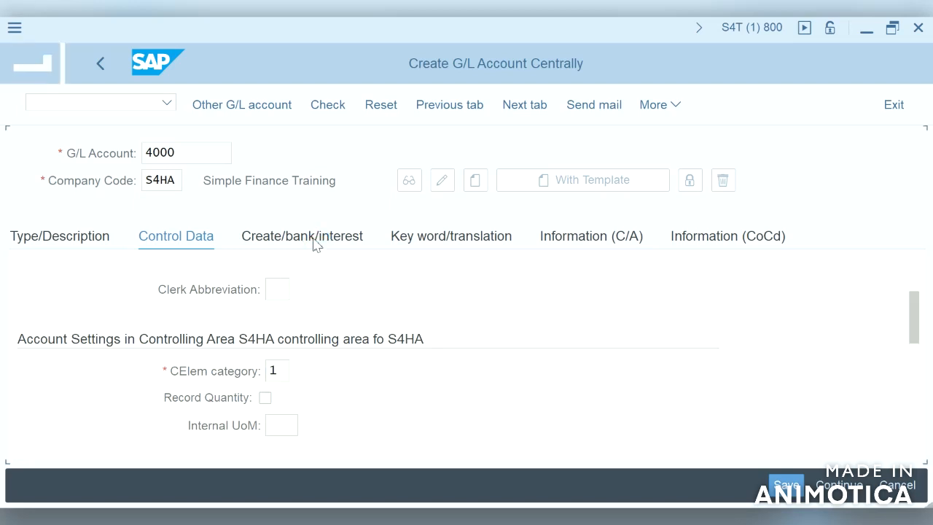
{"action": "left_click", "coordinate": [451, 238]}
{"action": "left_click", "coordinate": [599, 239]}
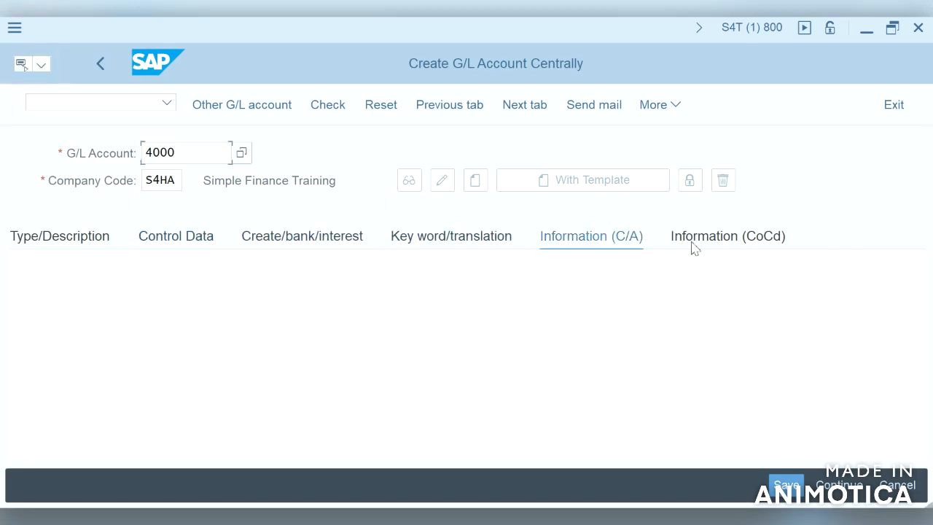
{"action": "left_click", "coordinate": [713, 240]}
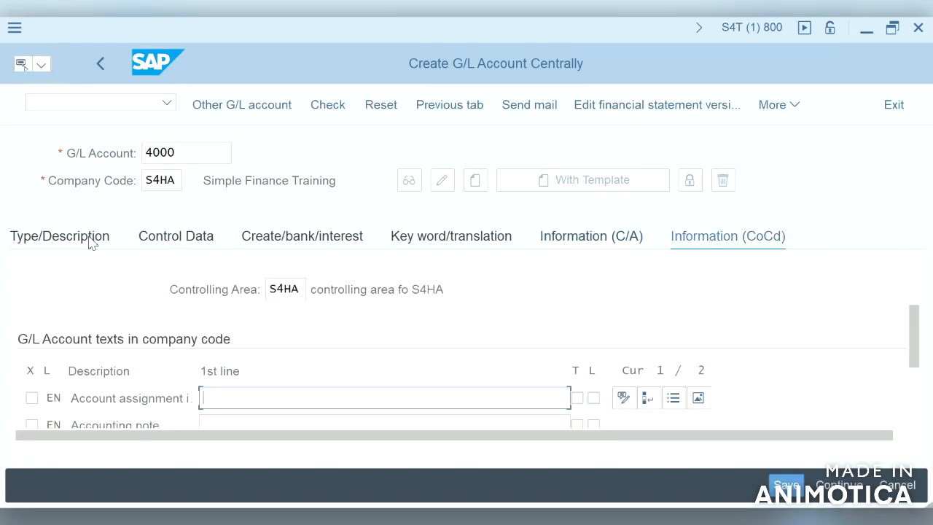
{"action": "left_click", "coordinate": [60, 238]}
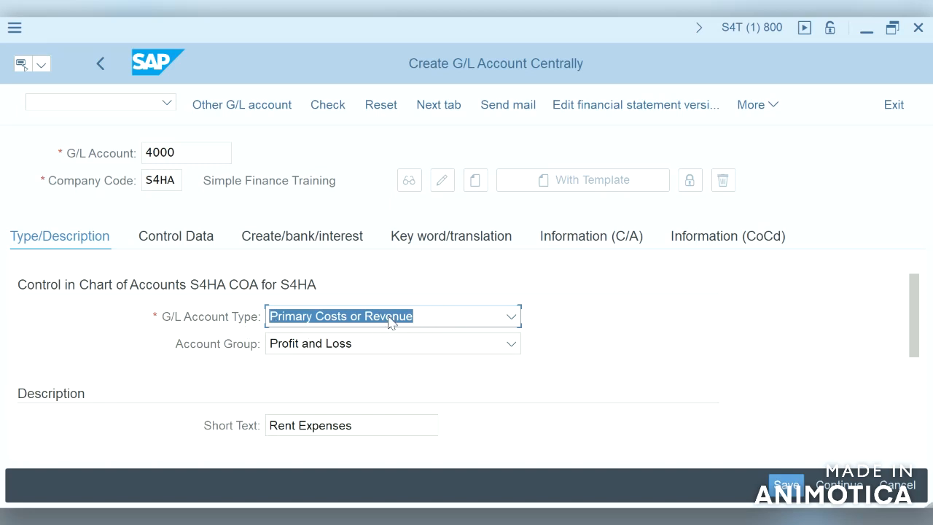
{"action": "left_click", "coordinate": [206, 244]}
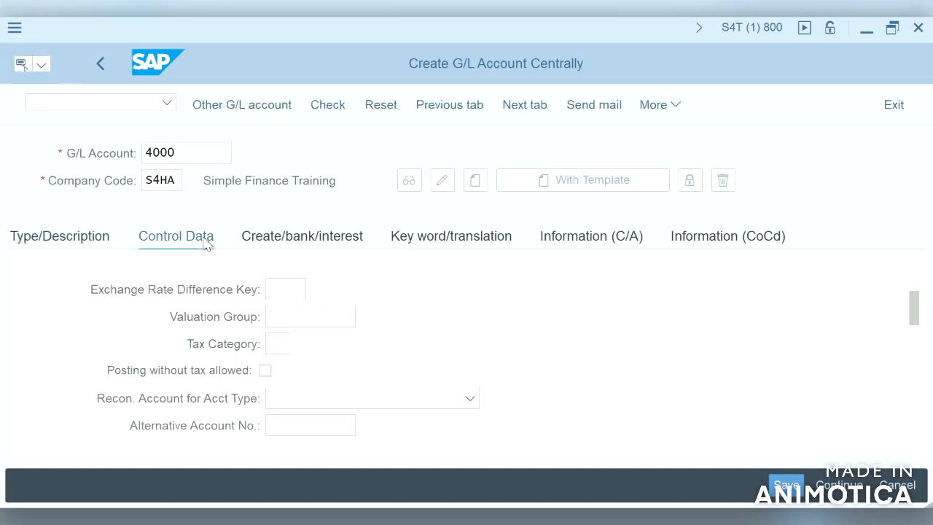
{"action": "left_click", "coordinate": [911, 267]}
{"action": "left_click", "coordinate": [916, 281]}
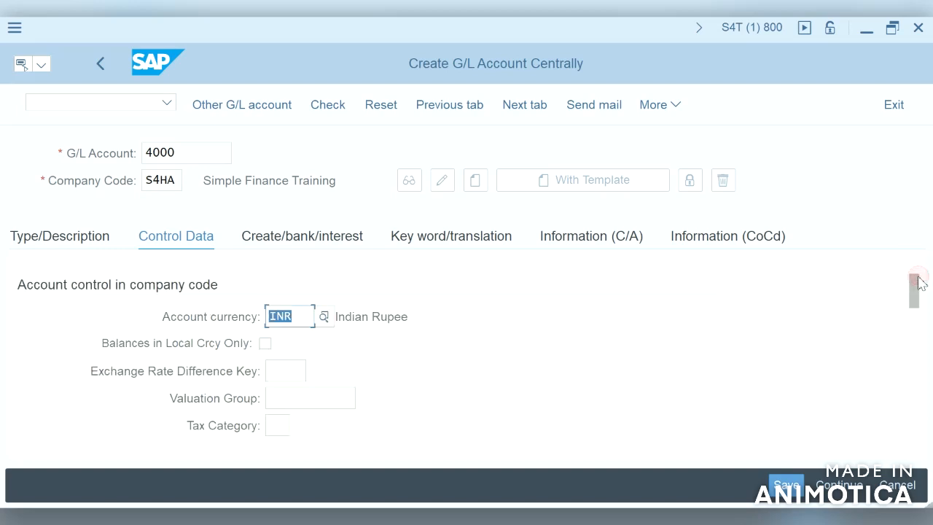
{"action": "left_click", "coordinate": [916, 420]}
{"action": "left_click", "coordinate": [916, 421]}
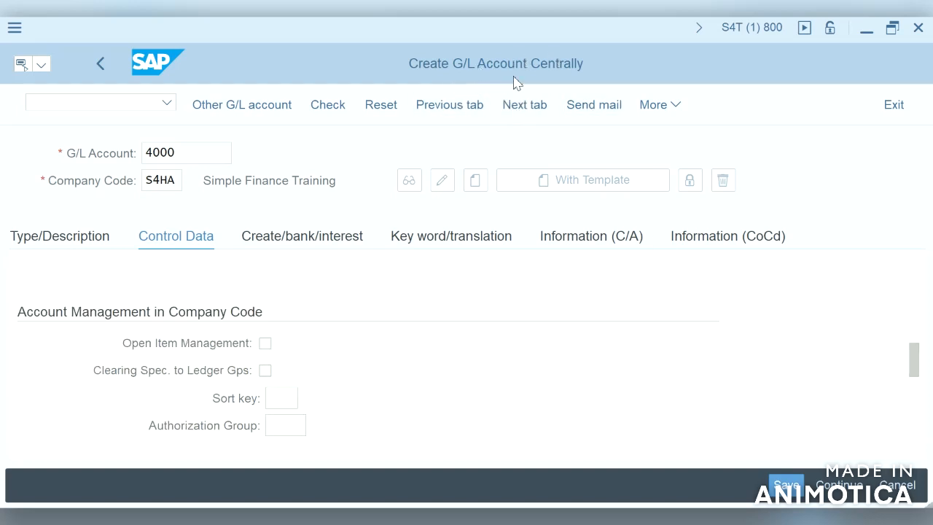
Assign field status group G004, cost accounts, to account 4000 and save the account.
{"action": "left_click", "coordinate": [317, 237]}
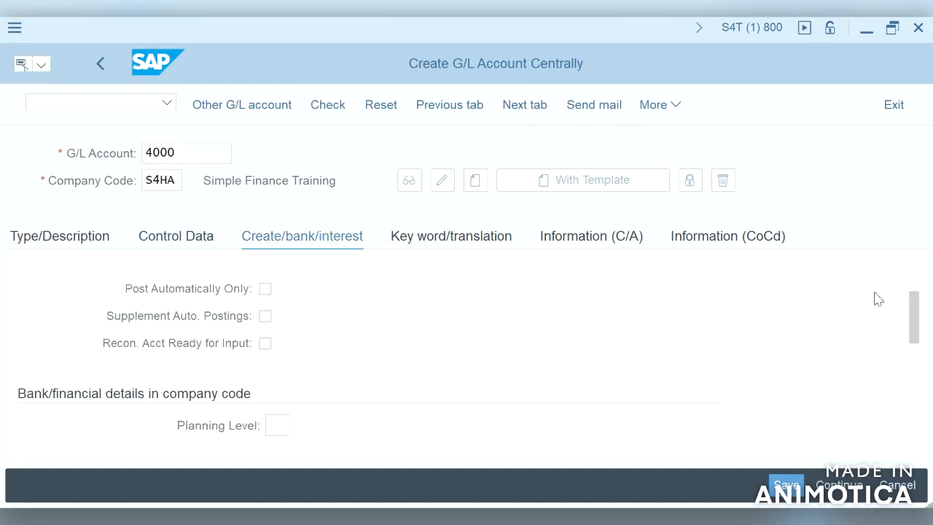
{"action": "left_click", "coordinate": [915, 271]}
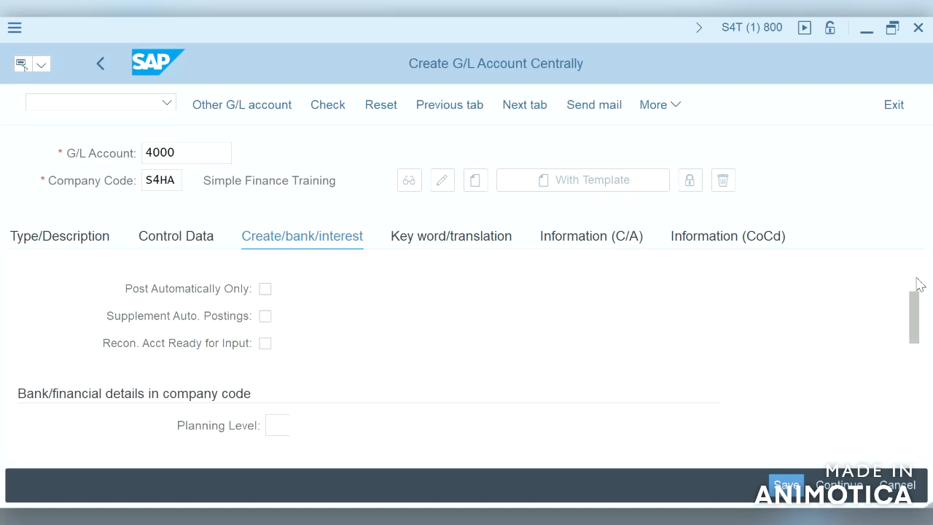
{"action": "left_click", "coordinate": [913, 282]}
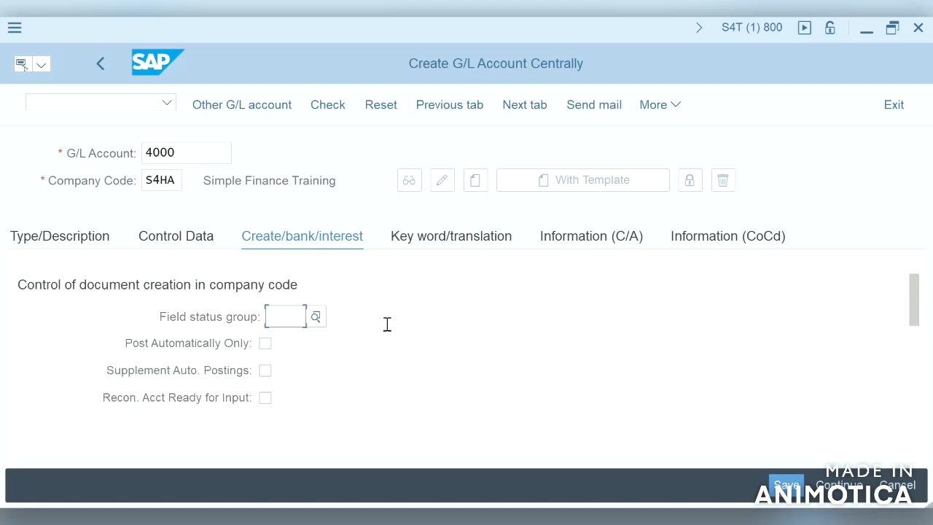
{"action": "left_click", "coordinate": [315, 315]}
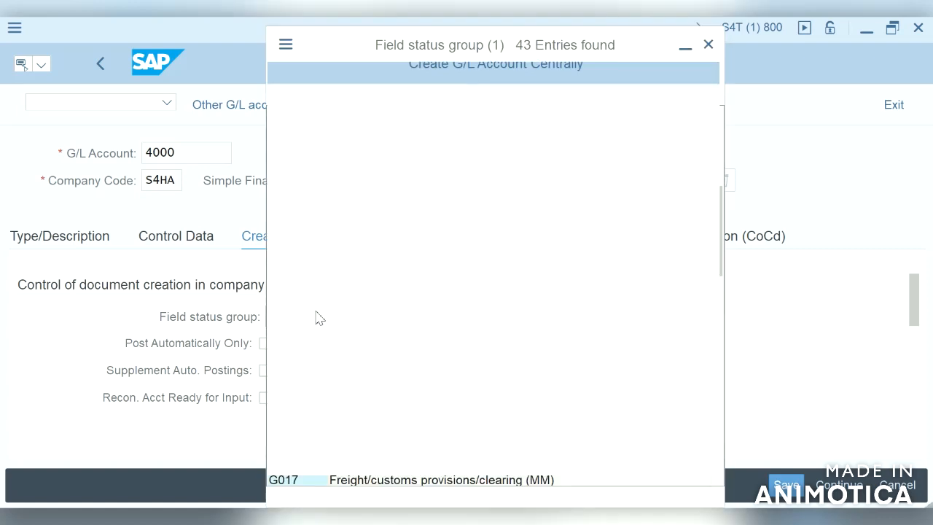
{"action": "double_click", "coordinate": [364, 261]}
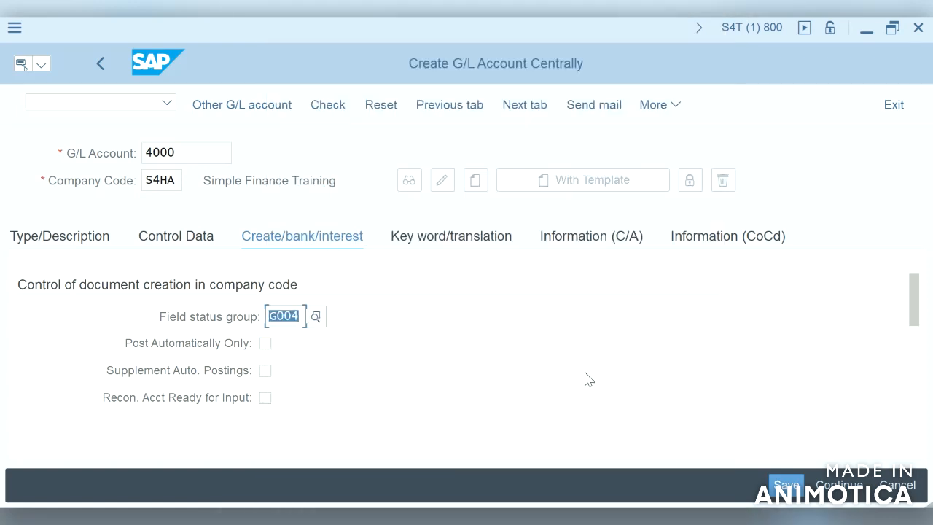
{"action": "left_click", "coordinate": [785, 485]}
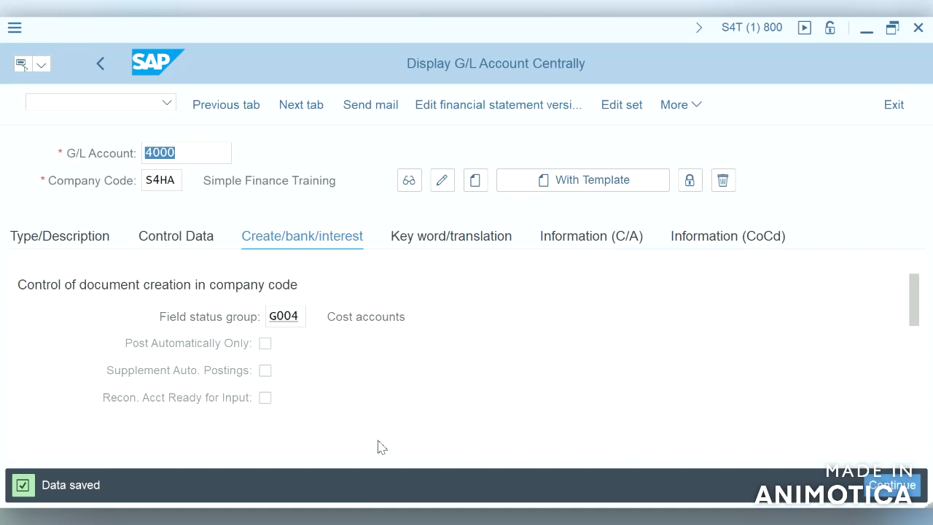
Switch to the older SAP GUI session and examine the Rent cost element's basic data, available element categories and quantity indicators.
{"action": "mouse_move", "coordinate": [616, 520]}
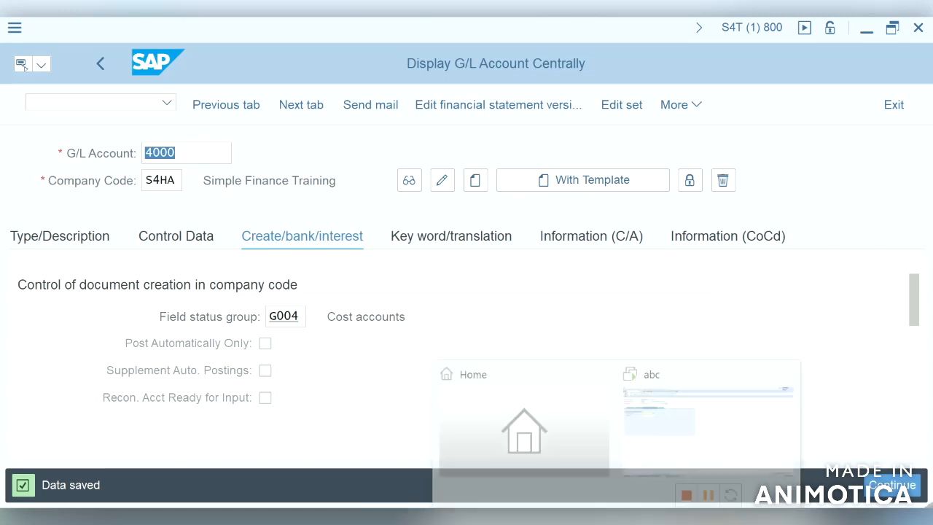
{"action": "left_click", "coordinate": [654, 453]}
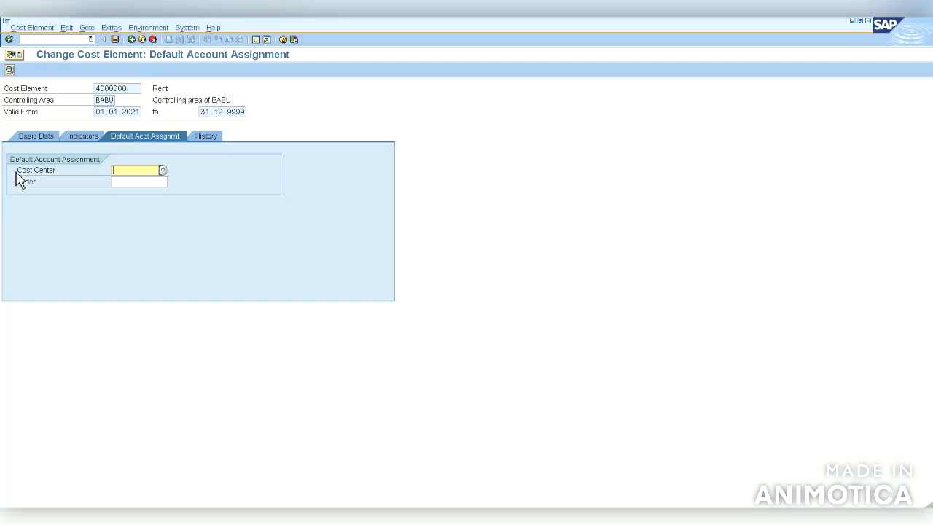
{"action": "left_click", "coordinate": [51, 137]}
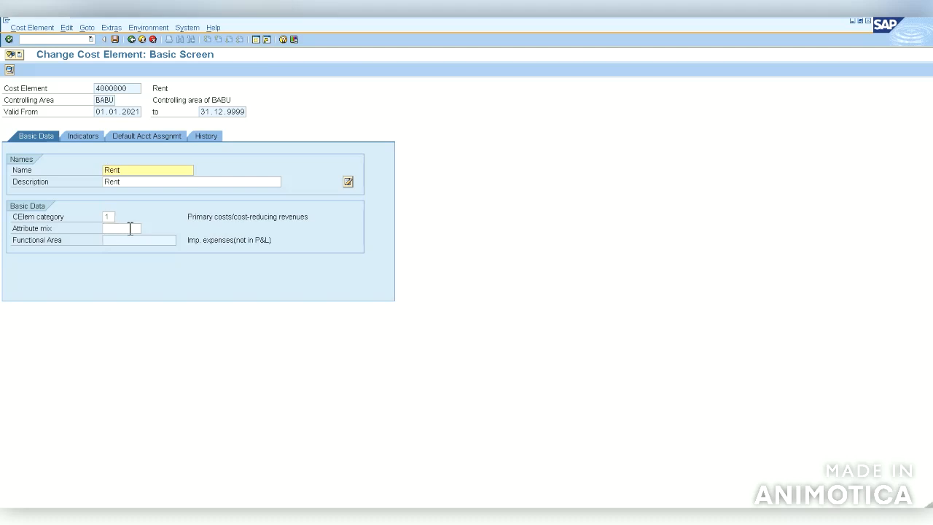
{"action": "left_click", "coordinate": [111, 216]}
{"action": "left_click", "coordinate": [120, 218]}
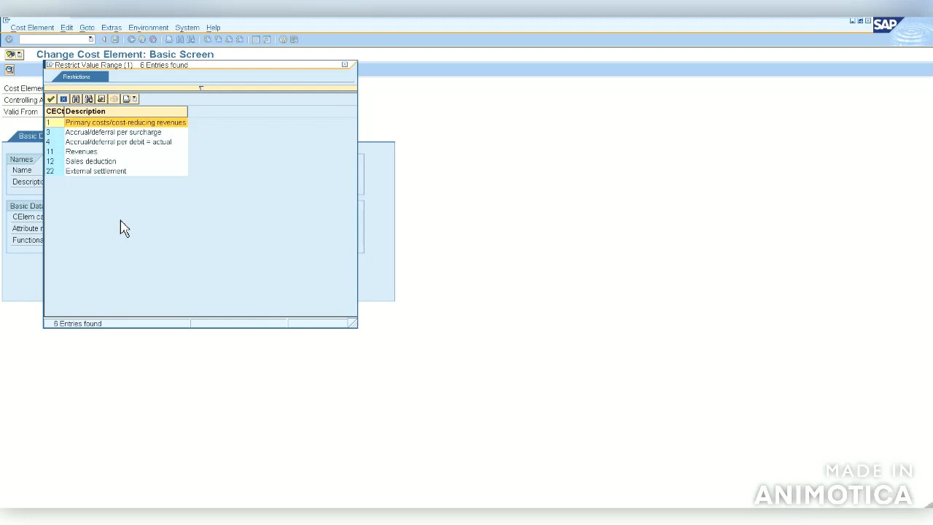
{"action": "left_click", "coordinate": [53, 99]}
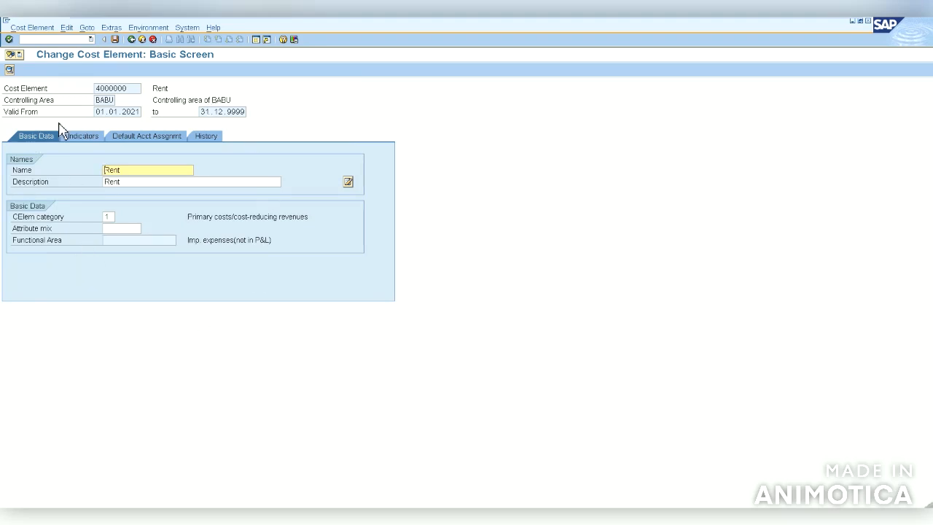
{"action": "left_click", "coordinate": [86, 141]}
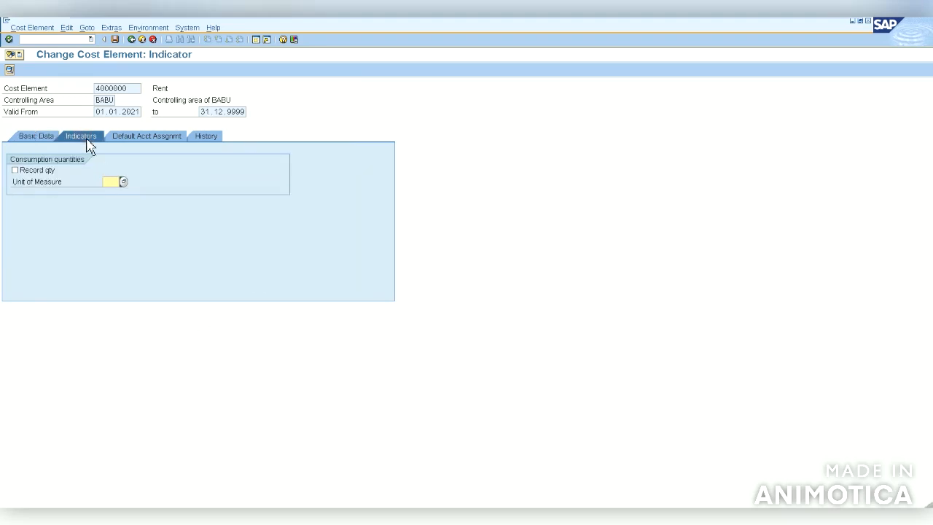
{"action": "left_click", "coordinate": [41, 140]}
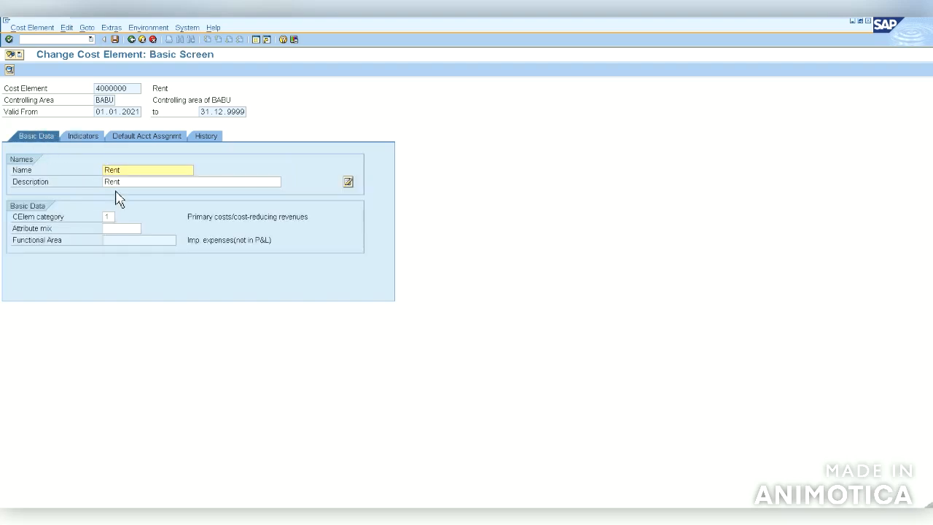
Examine the Rent cost element's quantity indicators and default account assignment, and call transaction OKB9 in the older system.
{"action": "left_click", "coordinate": [86, 139]}
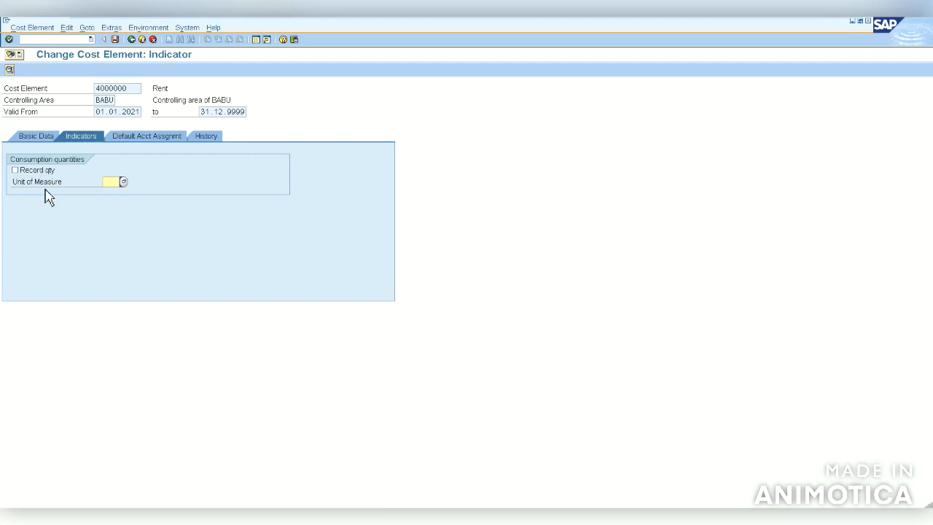
{"action": "left_click", "coordinate": [165, 138]}
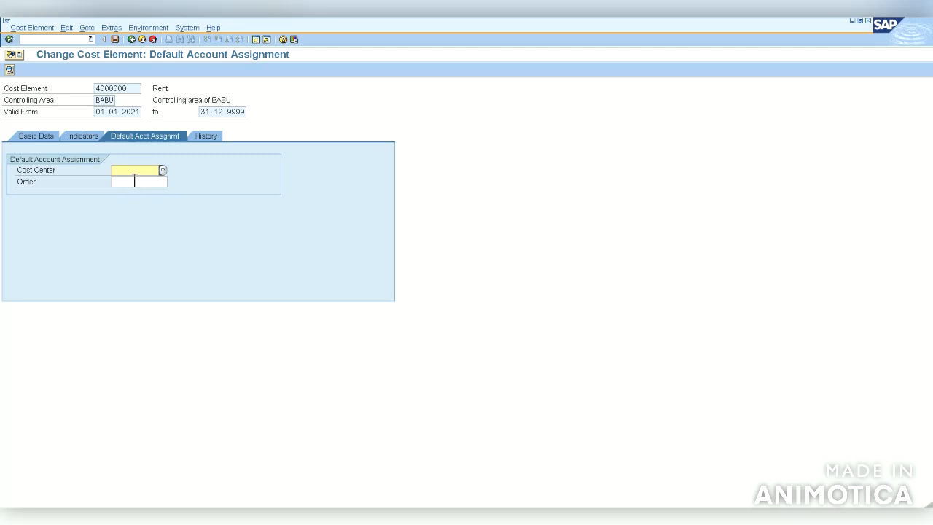
{"action": "left_click", "coordinate": [84, 39]}
{"action": "type", "text": "/nokb9"}
{"action": "key", "text": "Return"}
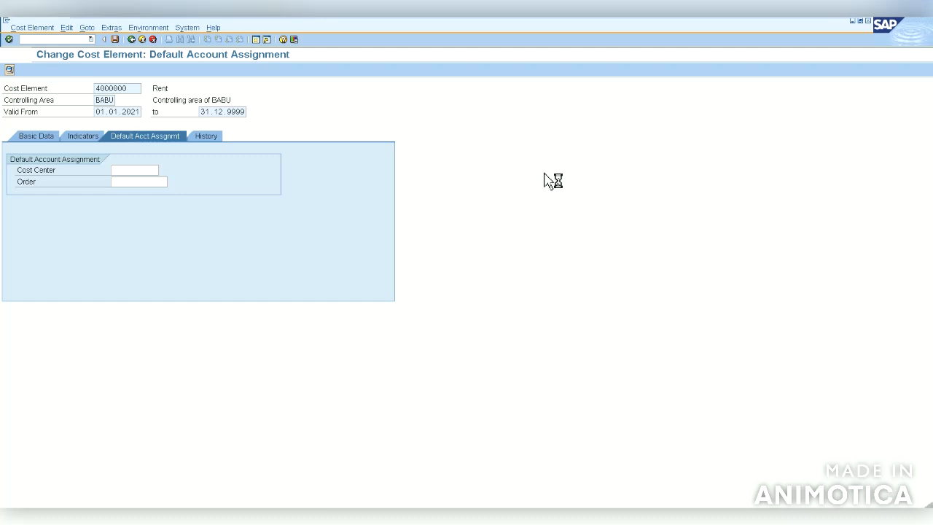
Switch back to the S/4HANA session and open the default account assignments (transaction OKB9) in a new session for review.
{"action": "mouse_move", "coordinate": [853, 24]}
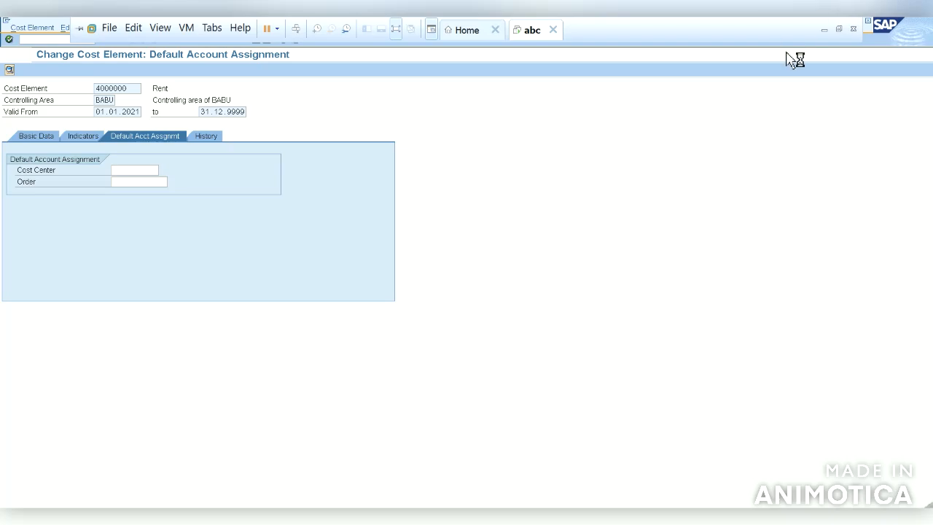
{"action": "left_click", "coordinate": [824, 32]}
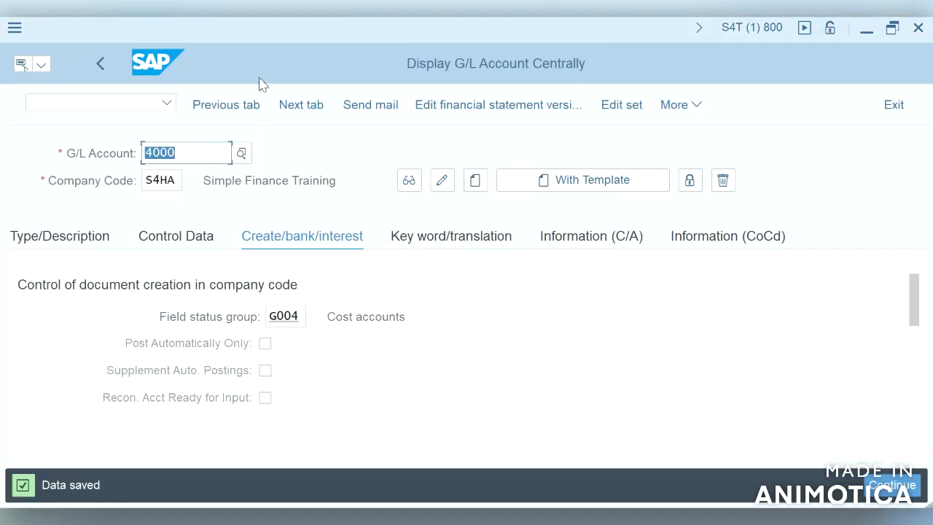
{"action": "left_click", "coordinate": [144, 107]}
{"action": "type", "text": "/ook"}
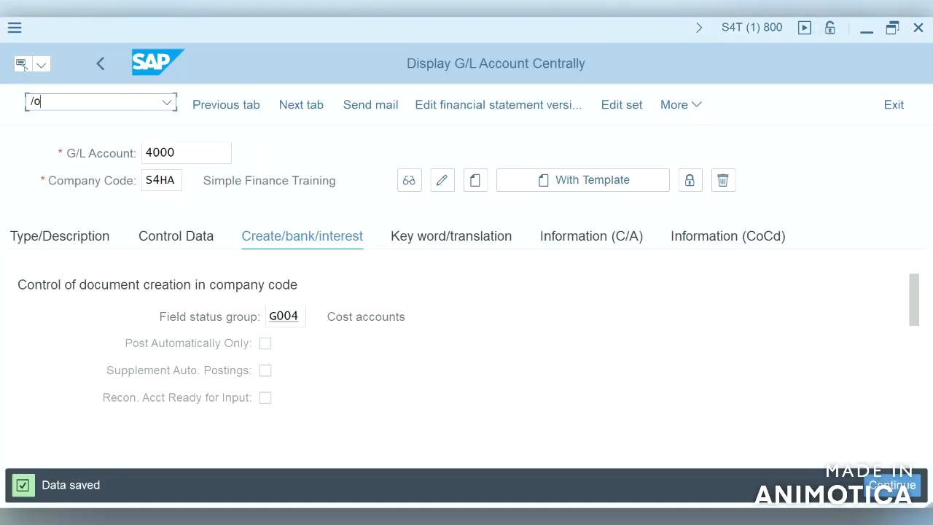
{"action": "type", "text": "b9"}
{"action": "key", "text": "Return"}
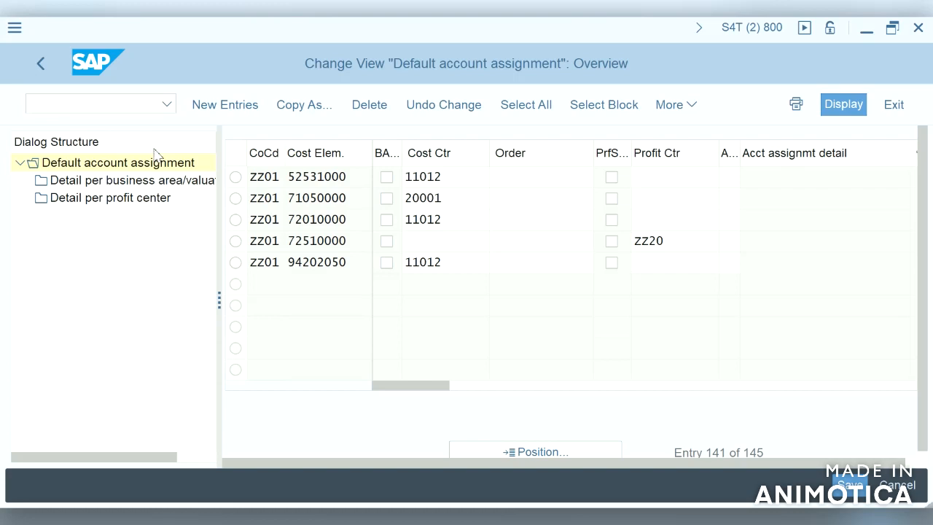
Leave the default account assignment view and open the document types with transaction OBA7.
{"action": "left_click", "coordinate": [40, 64]}
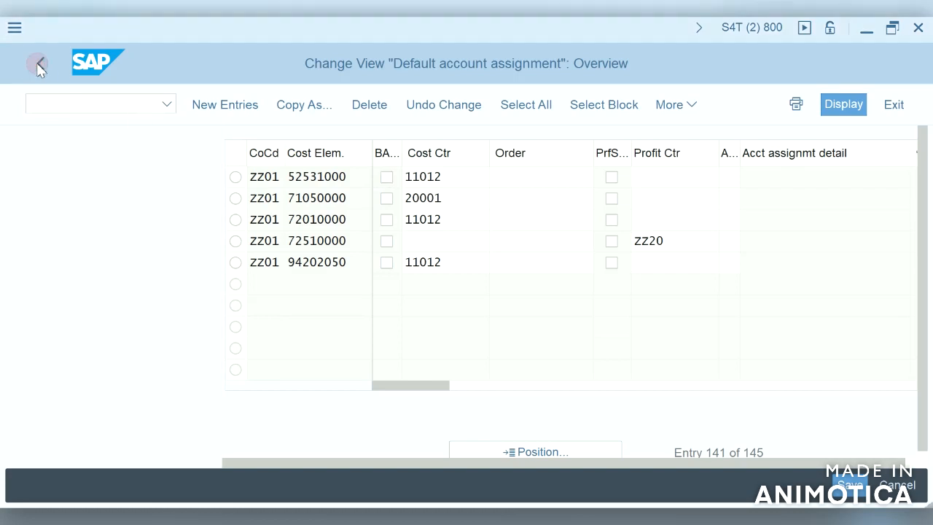
{"action": "left_click", "coordinate": [98, 106]}
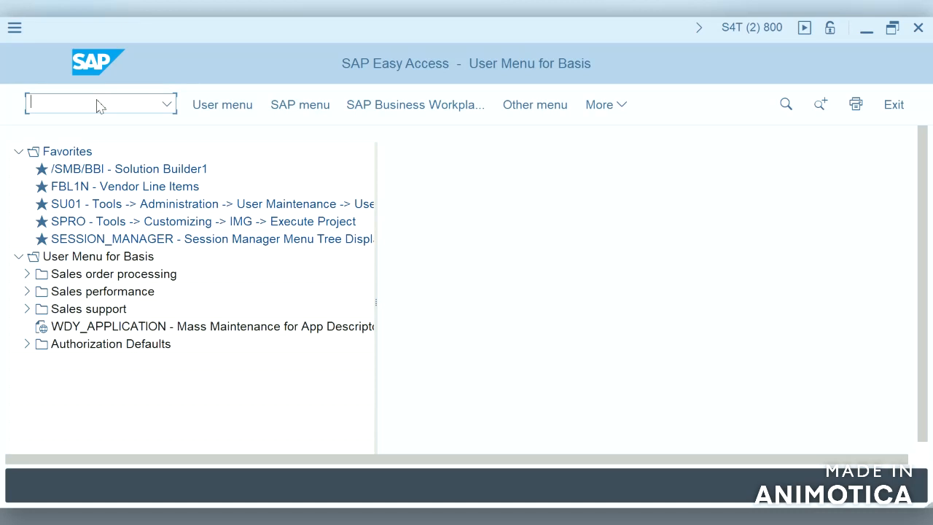
{"action": "type", "text": "fb"}
{"action": "key", "text": "BackSpace"}
{"action": "key", "text": "BackSpace"}
{"action": "type", "text": "oba7"}
{"action": "key", "text": "Return"}
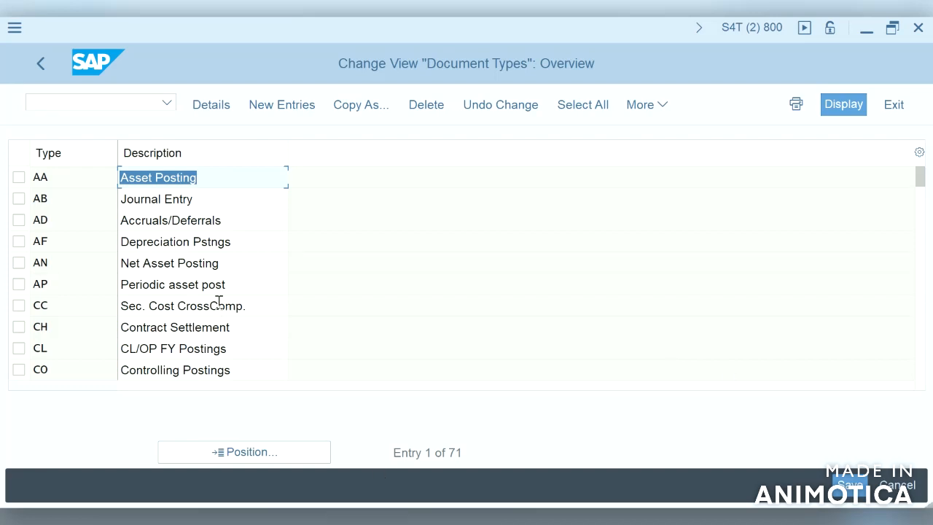
Examine the number range, allowed account types and control data of document type CO, and look through the other document types.
{"action": "double_click", "coordinate": [163, 370]}
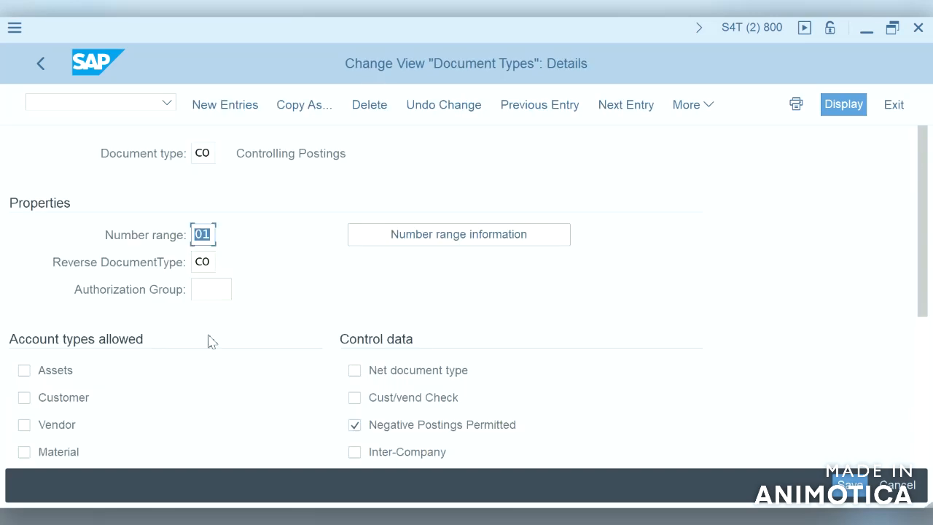
{"action": "left_click", "coordinate": [921, 421]}
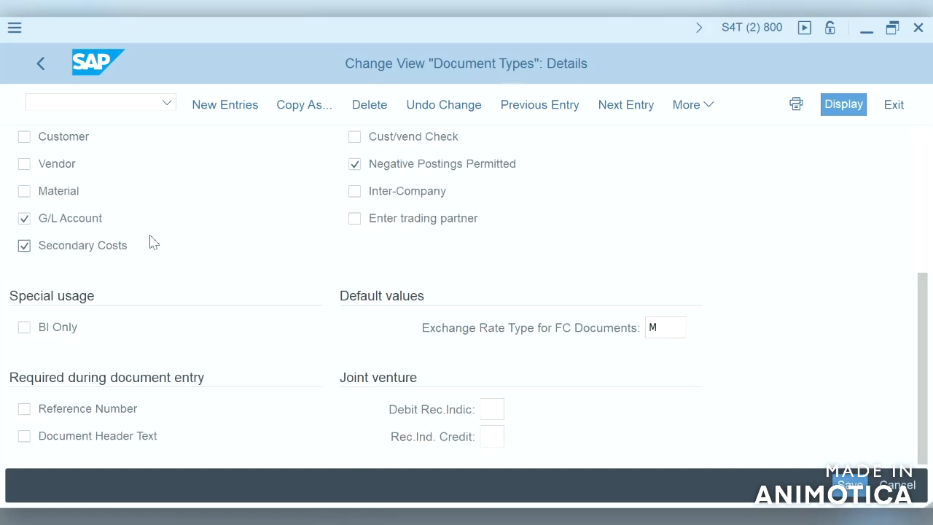
{"action": "left_click", "coordinate": [924, 141]}
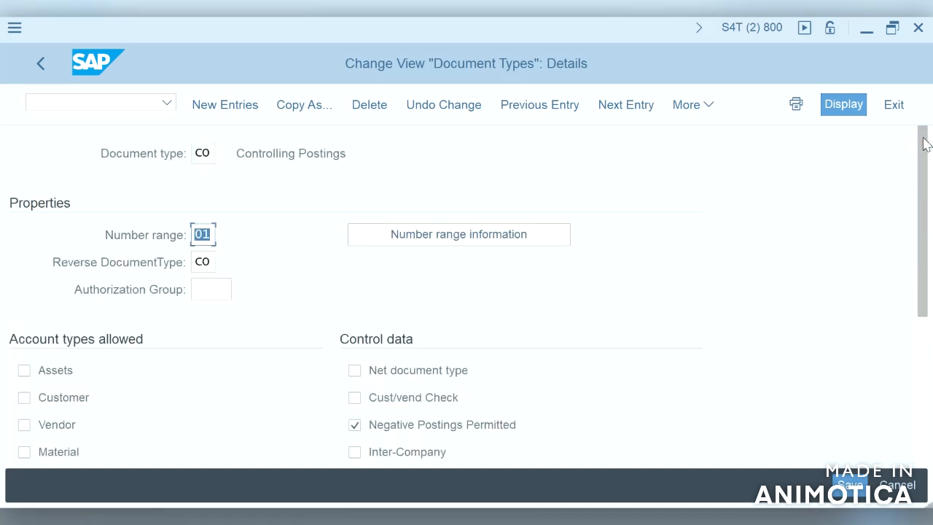
{"action": "left_click", "coordinate": [923, 358]}
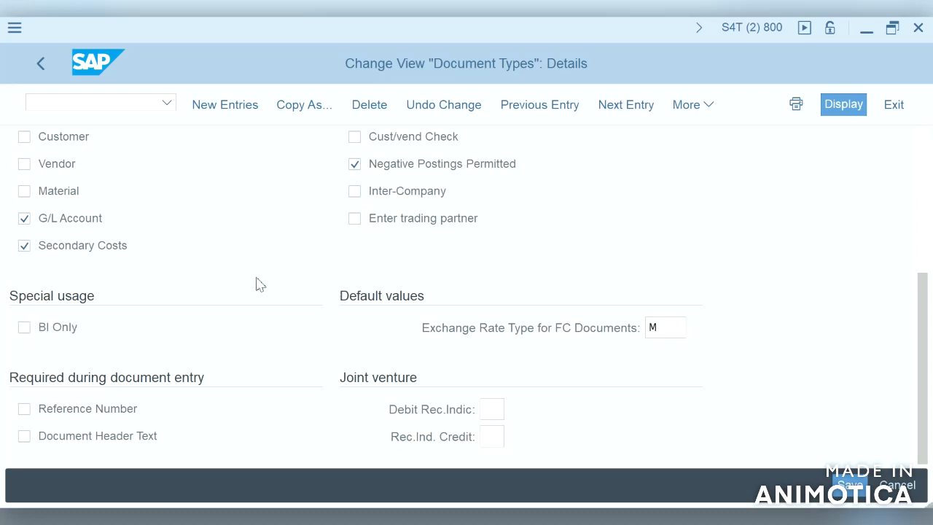
{"action": "left_click", "coordinate": [924, 157]}
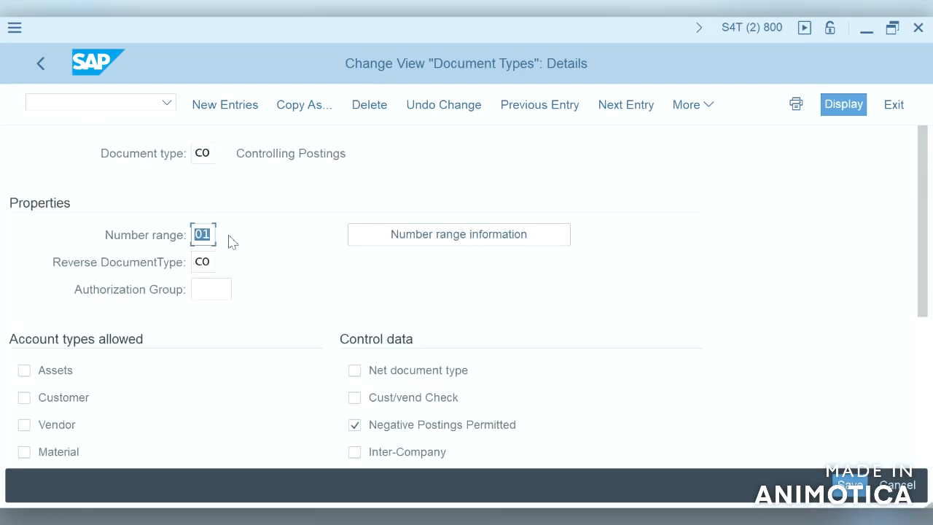
{"action": "left_click", "coordinate": [40, 65]}
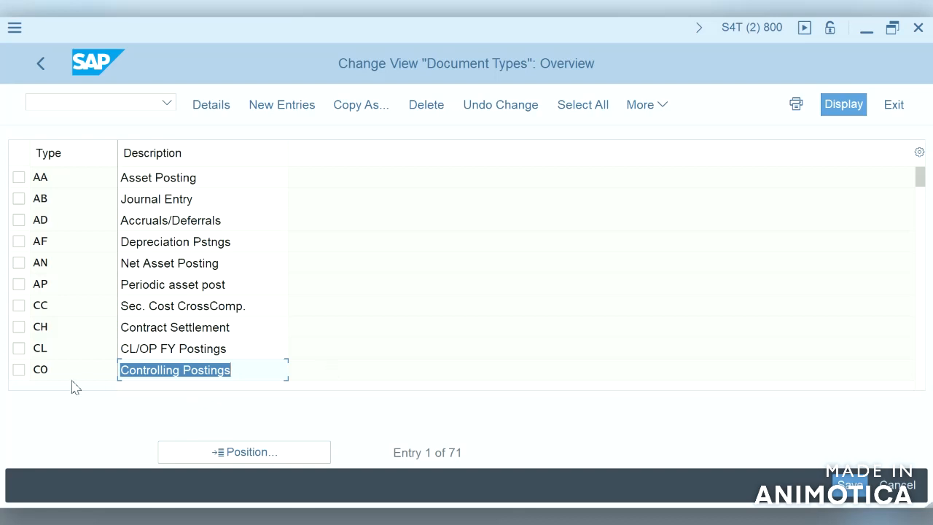
{"action": "left_click", "coordinate": [923, 356]}
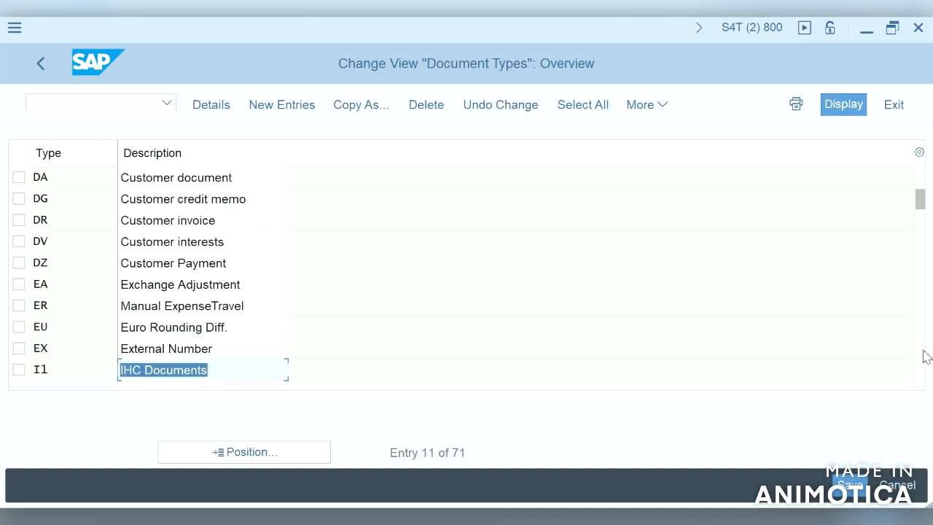
{"action": "left_click", "coordinate": [922, 356]}
{"action": "left_click", "coordinate": [923, 356]}
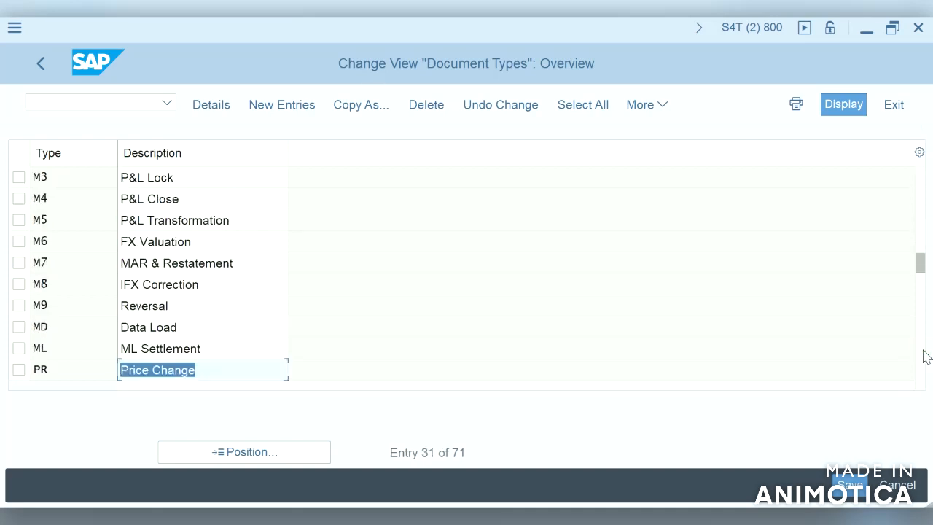
Open transaction FBN1 and copy the accounting document number ranges from company code 0001 to S4HA.
{"action": "left_click", "coordinate": [124, 108]}
{"action": "type", "text": "/n"}
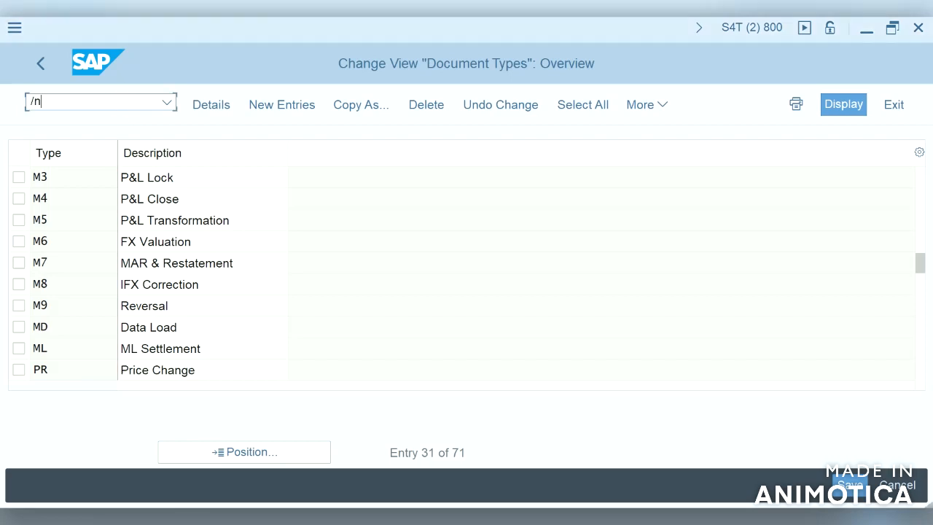
{"action": "type", "text": "fbn1"}
{"action": "key", "text": "Return"}
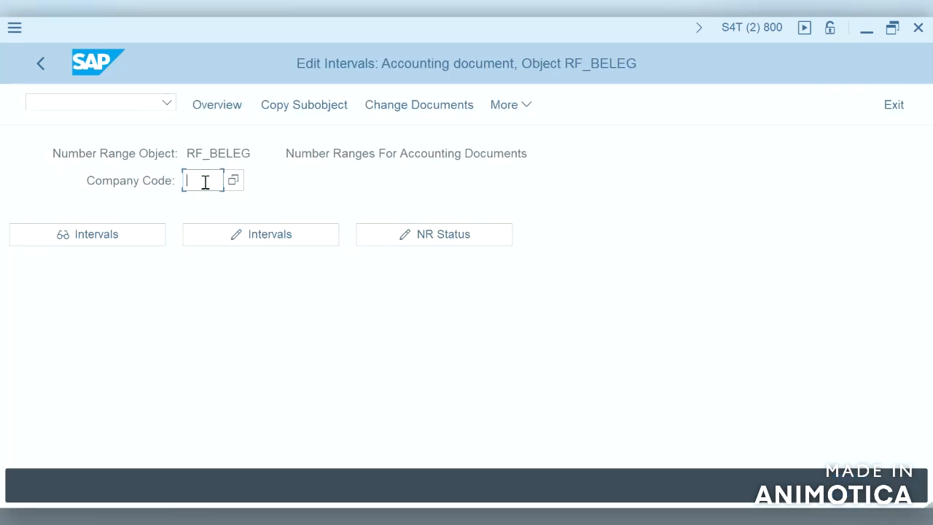
{"action": "left_click", "coordinate": [334, 108]}
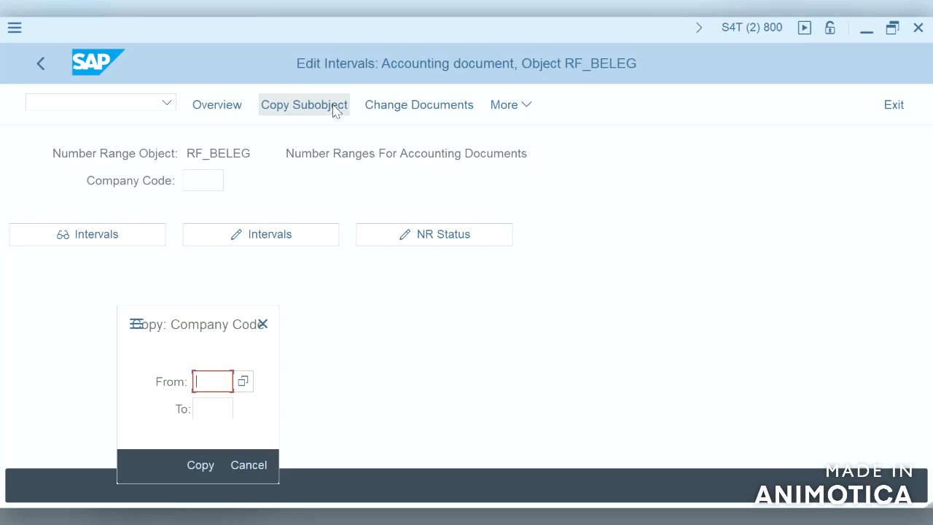
{"action": "type", "text": "0001"}
{"action": "key", "text": "Tab"}
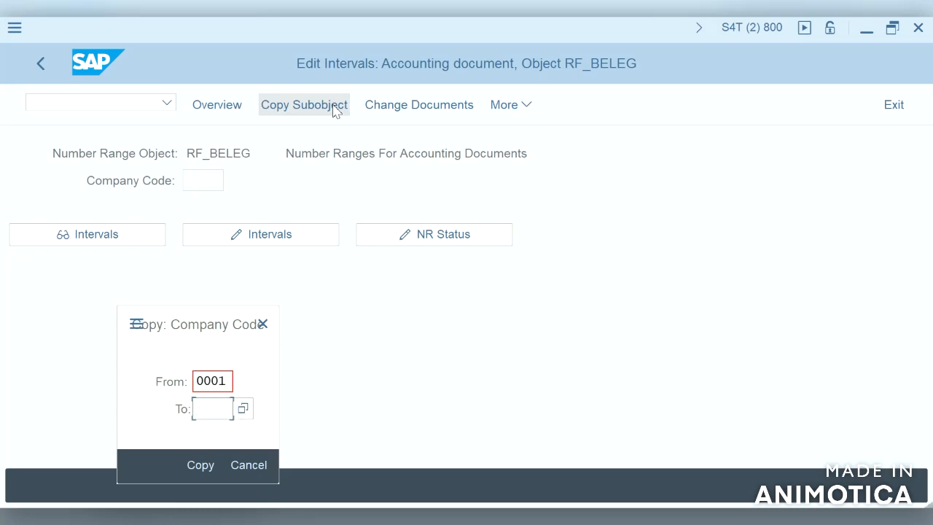
{"action": "type", "text": "s4"}
{"action": "key", "text": "Down"}
{"action": "key", "text": "Return"}
{"action": "left_click", "coordinate": [202, 469]}
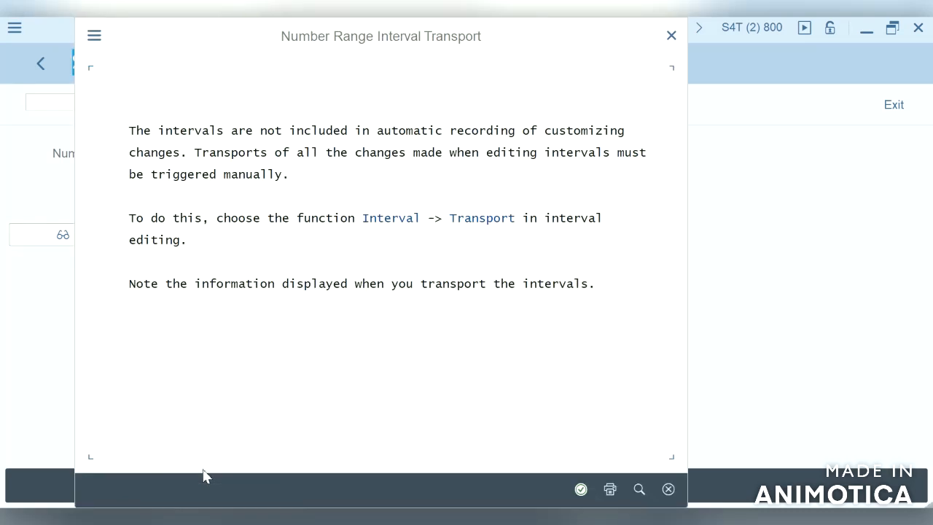
{"action": "left_click", "coordinate": [580, 490]}
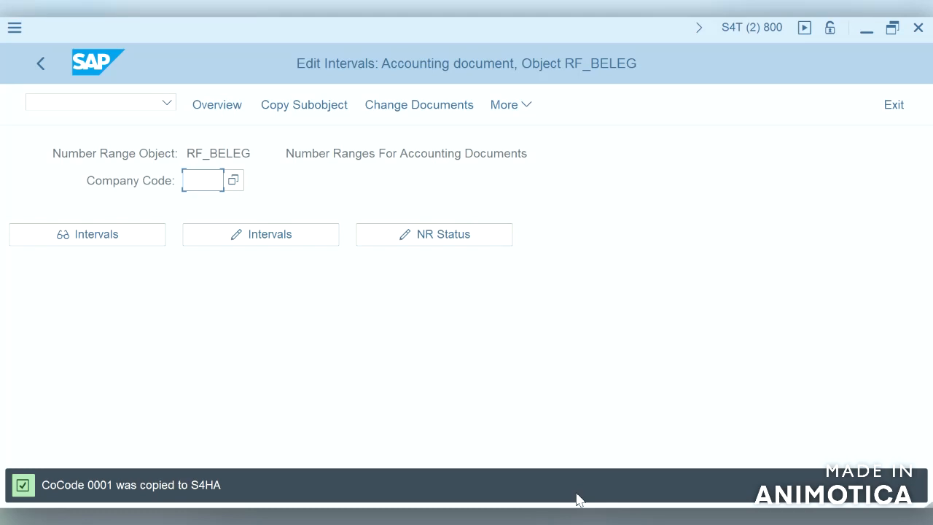
Display company code S4HA's accounting document number range intervals and look through the whole list.
{"action": "left_click", "coordinate": [110, 243]}
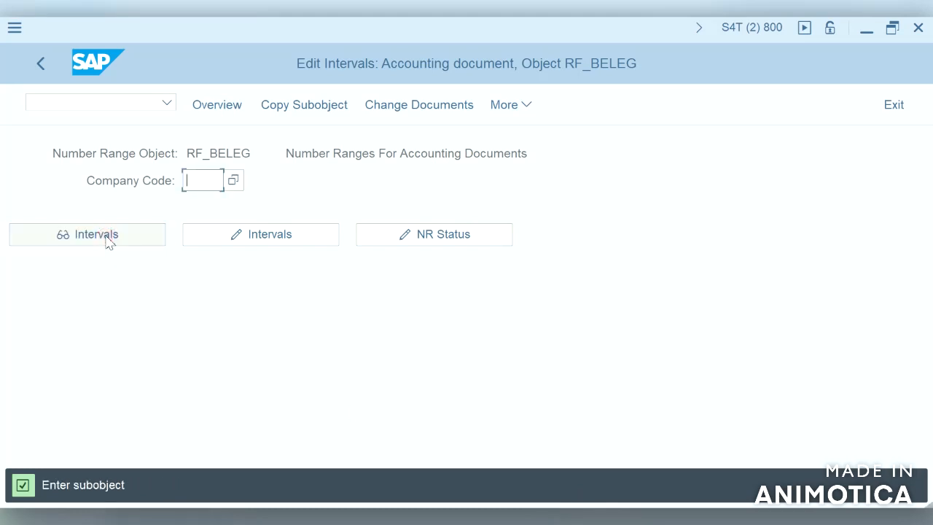
{"action": "type", "text": "s4ha"}
{"action": "left_click", "coordinate": [108, 238]}
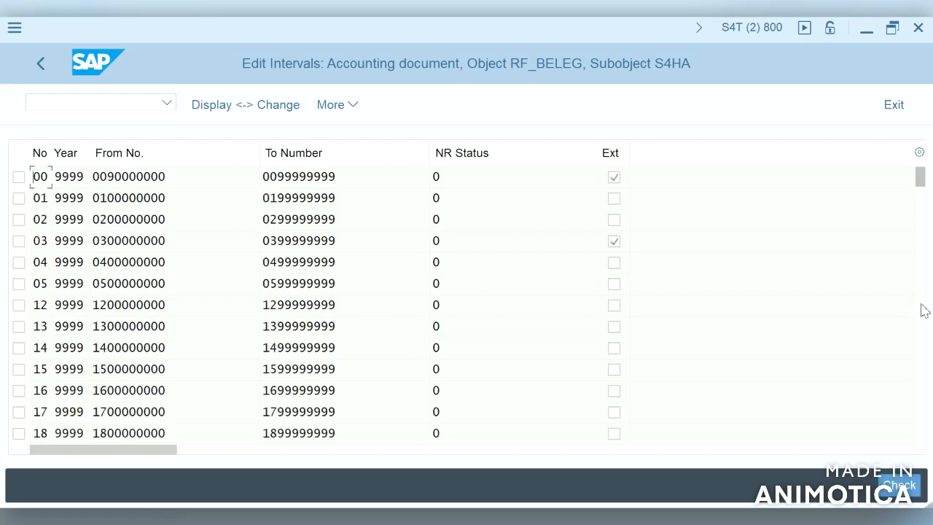
{"action": "left_click", "coordinate": [922, 367]}
{"action": "left_click", "coordinate": [922, 366]}
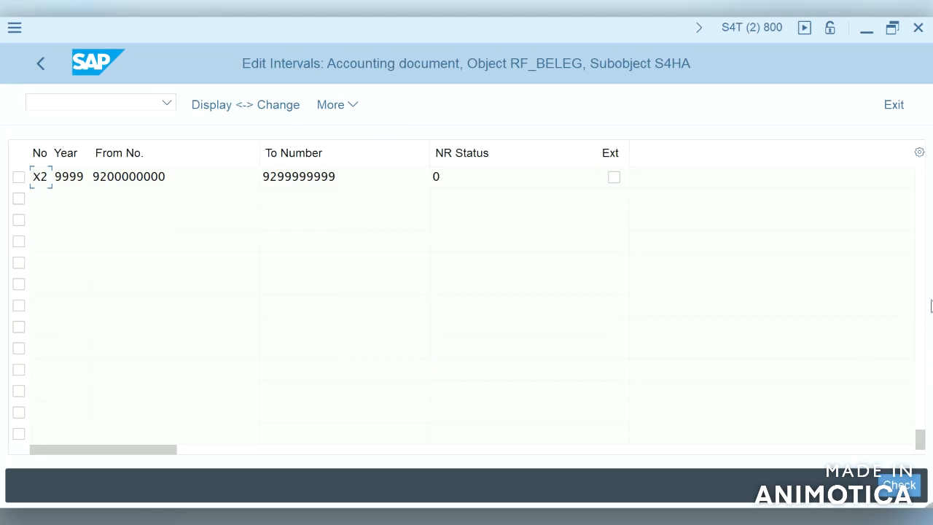
{"action": "left_click", "coordinate": [921, 206]}
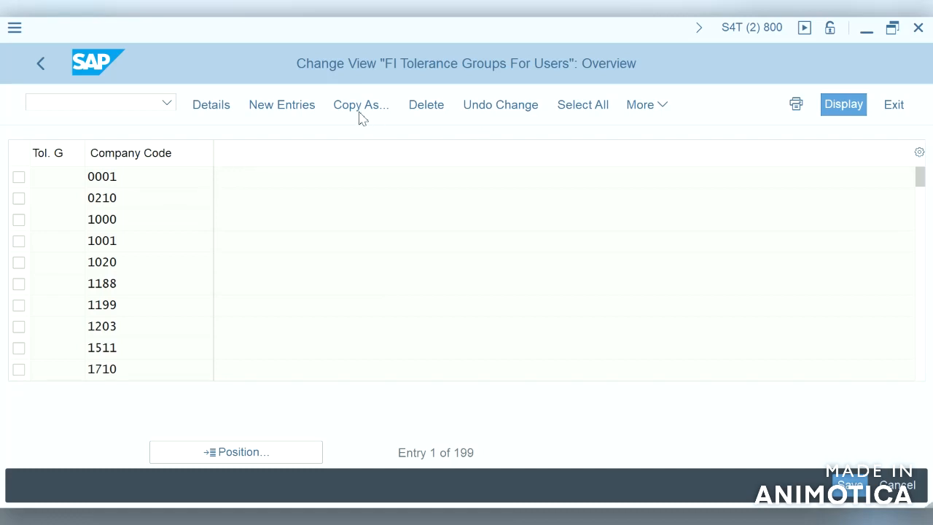
Copy the FI tolerance group for users from company code 0001 to company code S4HA.
{"action": "left_click", "coordinate": [20, 178]}
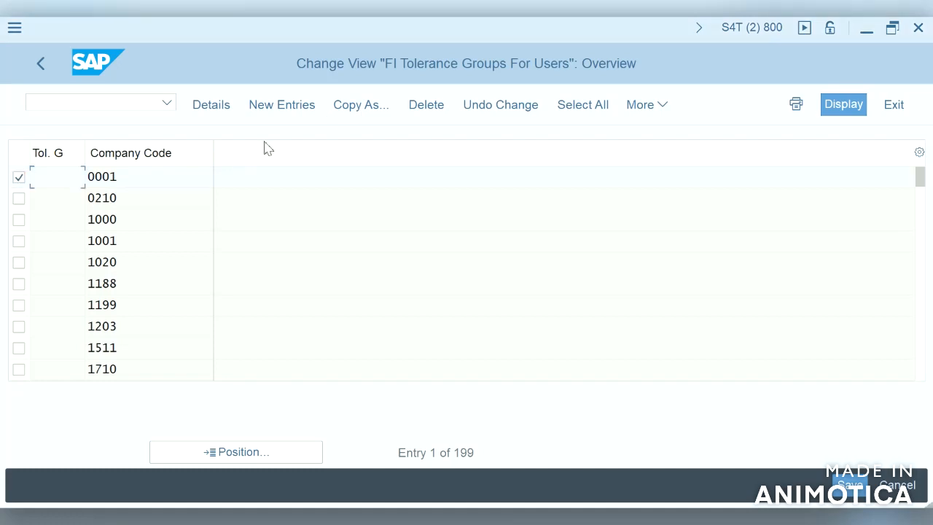
{"action": "left_click", "coordinate": [363, 107]}
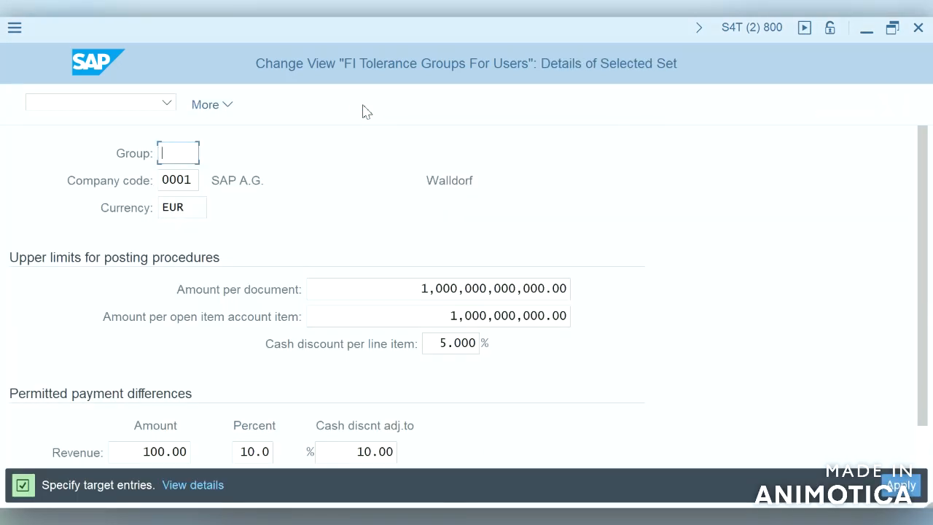
{"action": "left_click", "coordinate": [195, 182]}
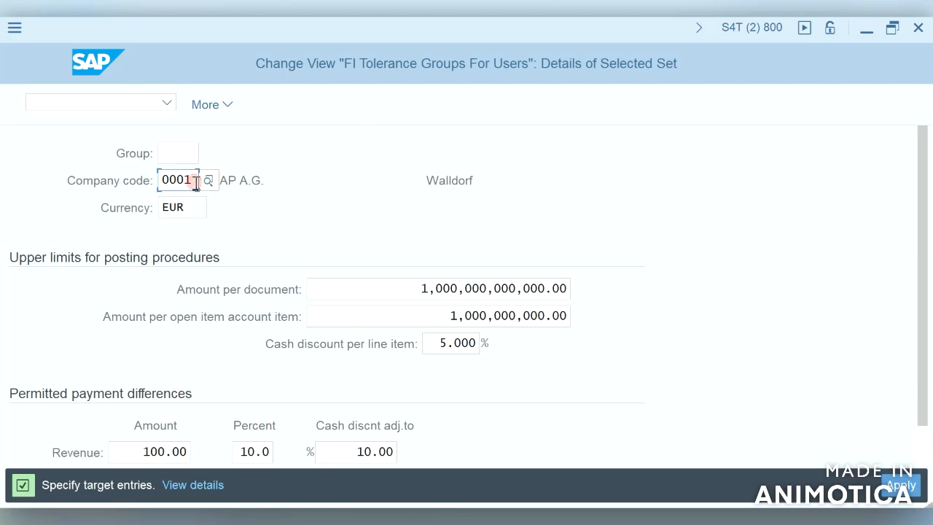
{"action": "key", "text": "BackSpace"}
{"action": "key", "text": "BackSpace"}
{"action": "key", "text": "BackSpace"}
{"action": "key", "text": "BackSpace"}
{"action": "type", "text": "s"}
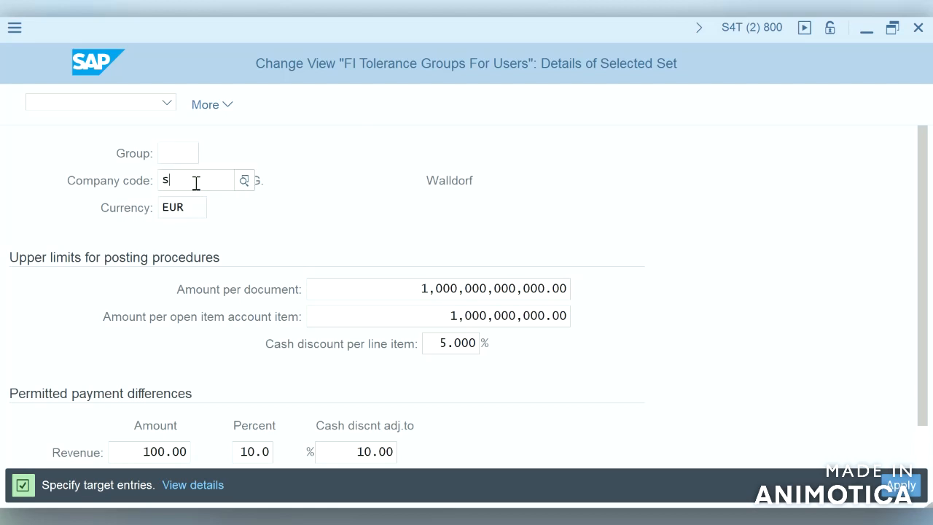
{"action": "type", "text": "4"}
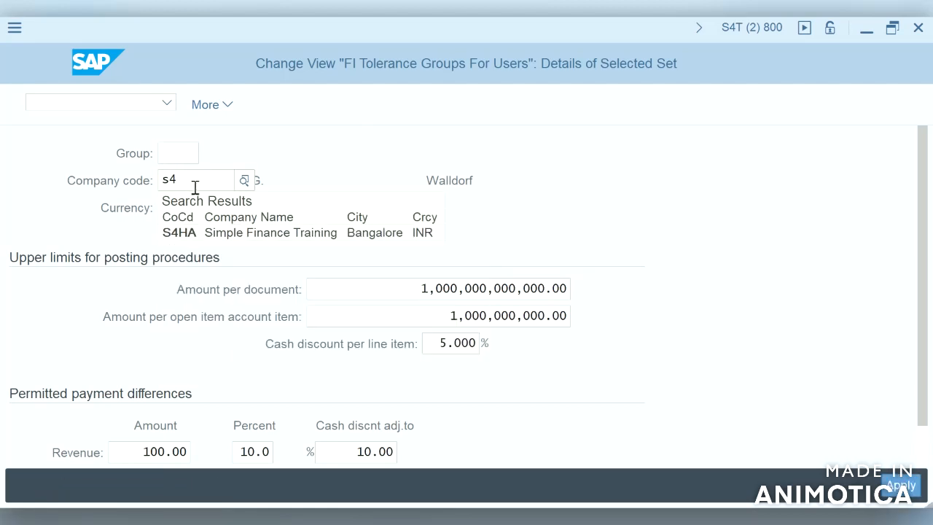
{"action": "left_click", "coordinate": [186, 234]}
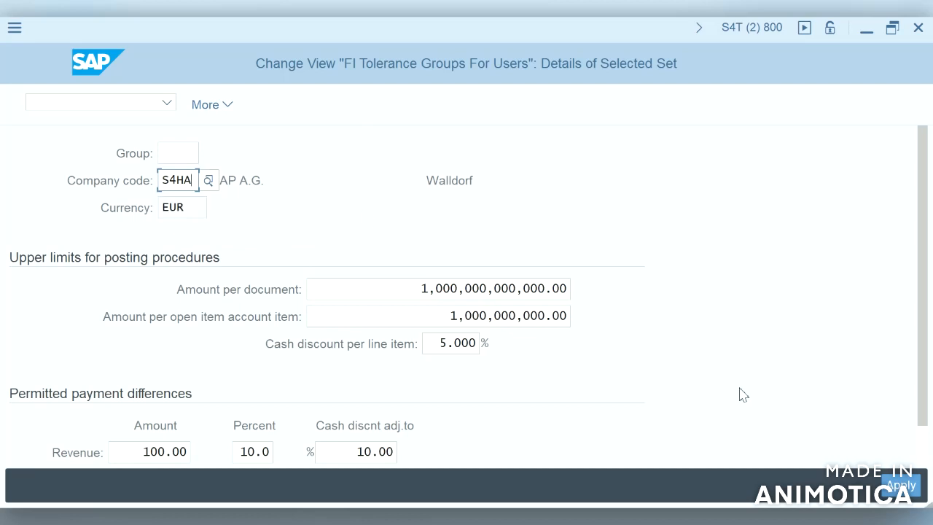
{"action": "left_click", "coordinate": [904, 496]}
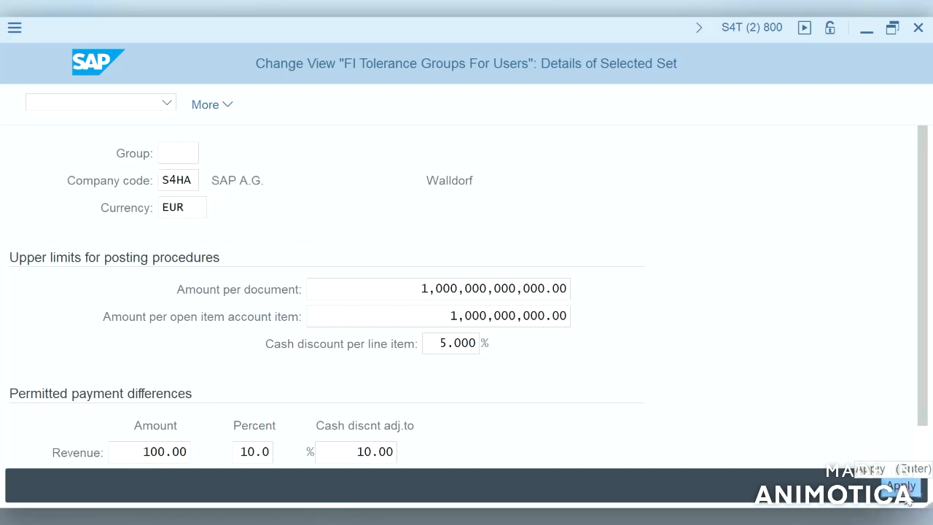
Save the copied FI tolerance group for company code S4HA under customizing request S4TK900694.
{"action": "left_click", "coordinate": [903, 487]}
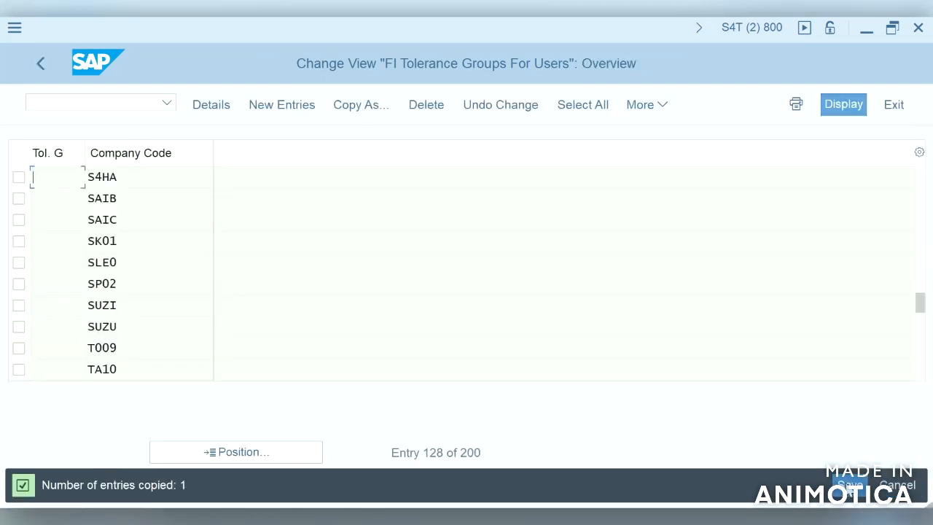
{"action": "left_click", "coordinate": [849, 487]}
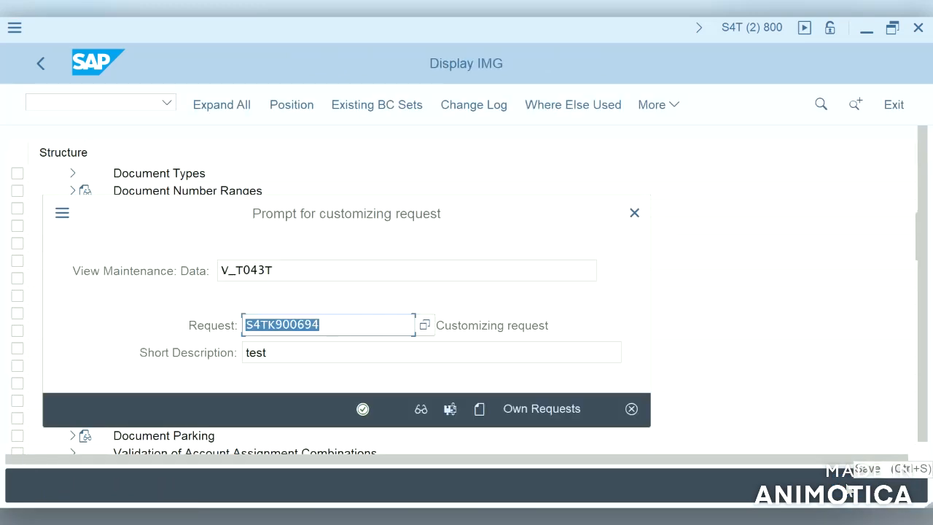
{"action": "left_click", "coordinate": [364, 411]}
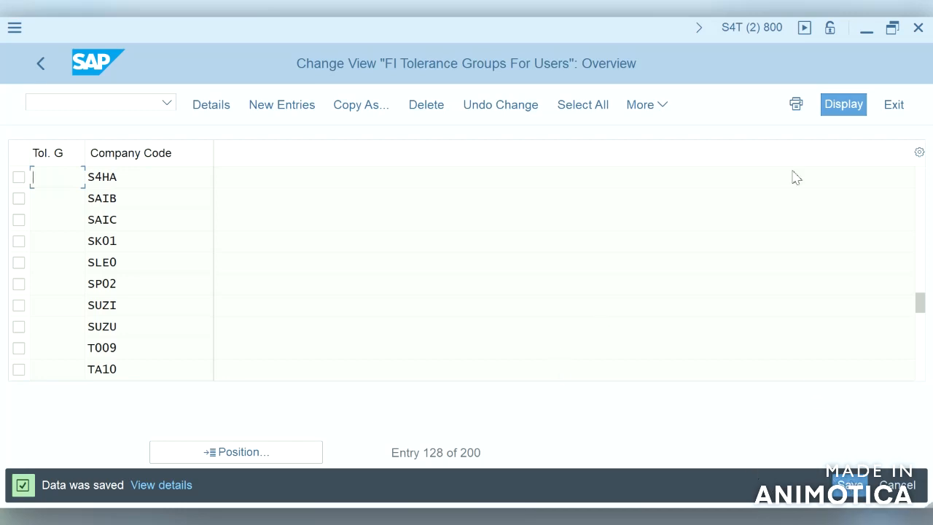
{"action": "left_click", "coordinate": [895, 109]}
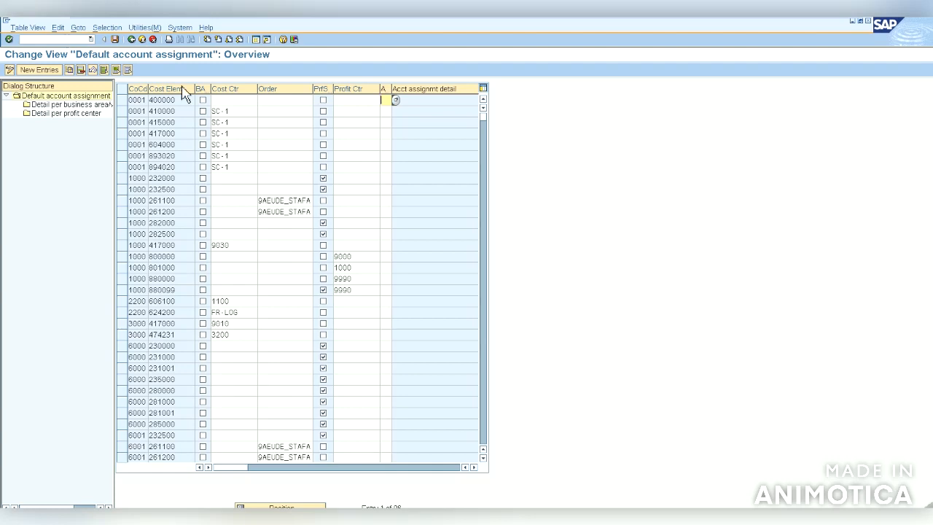
{"action": "mouse_move", "coordinate": [750, 26]}
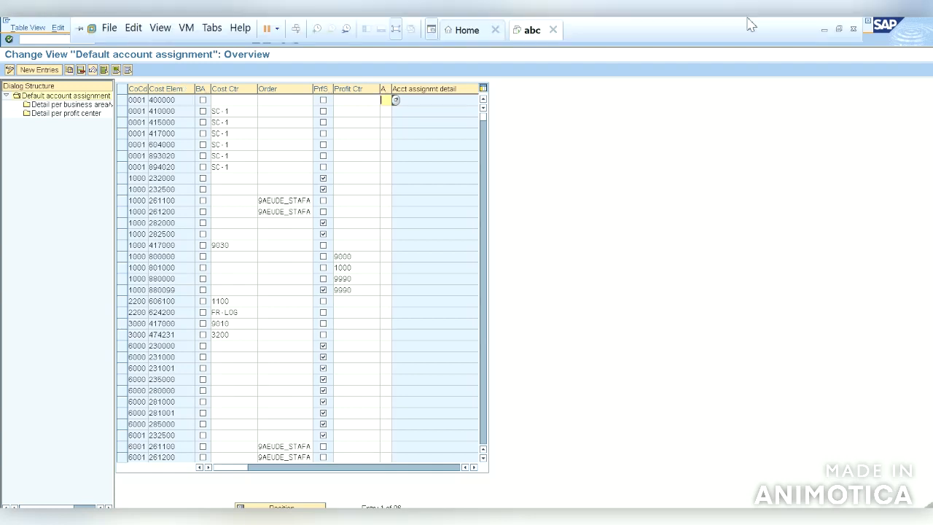
{"action": "left_click", "coordinate": [823, 30]}
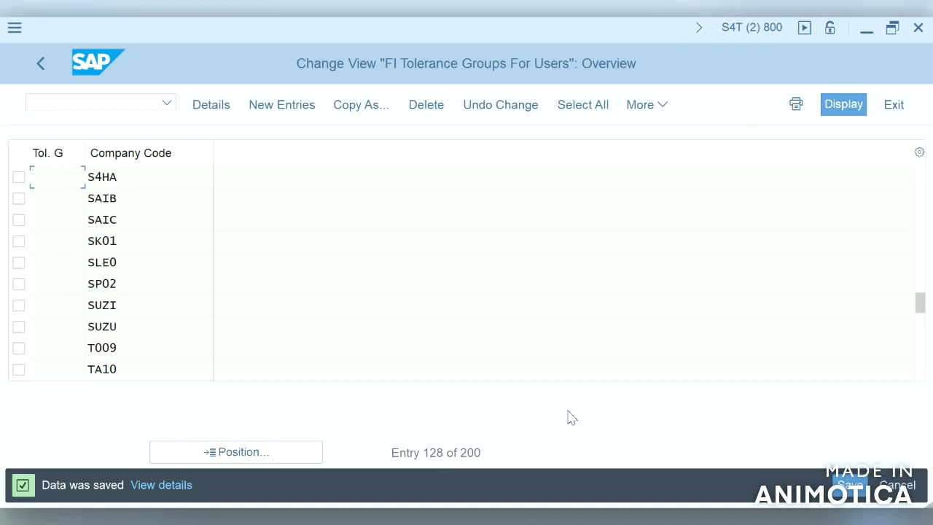
Open transaction FB50 for company code S4HA and set the document date to 28.05.2021.
{"action": "left_click", "coordinate": [134, 105]}
{"action": "type", "text": "/nfb50"}
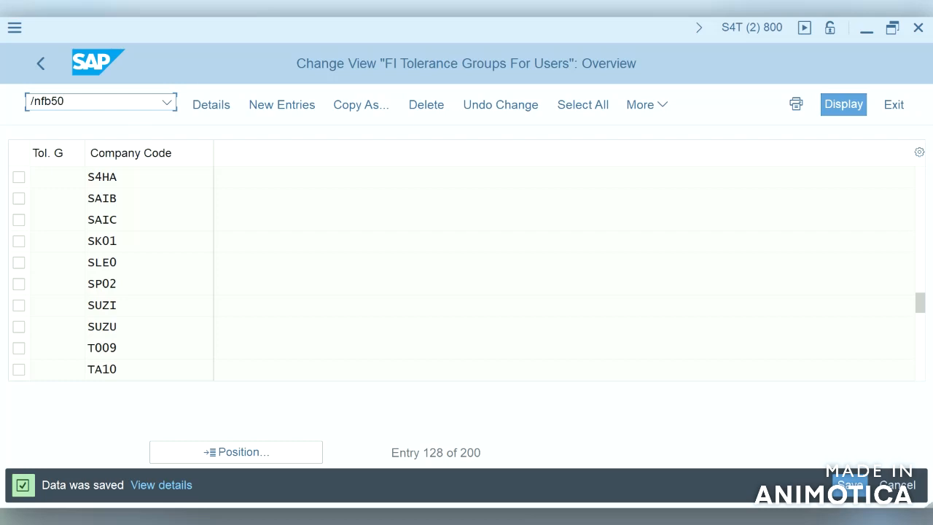
{"action": "key", "text": "Return"}
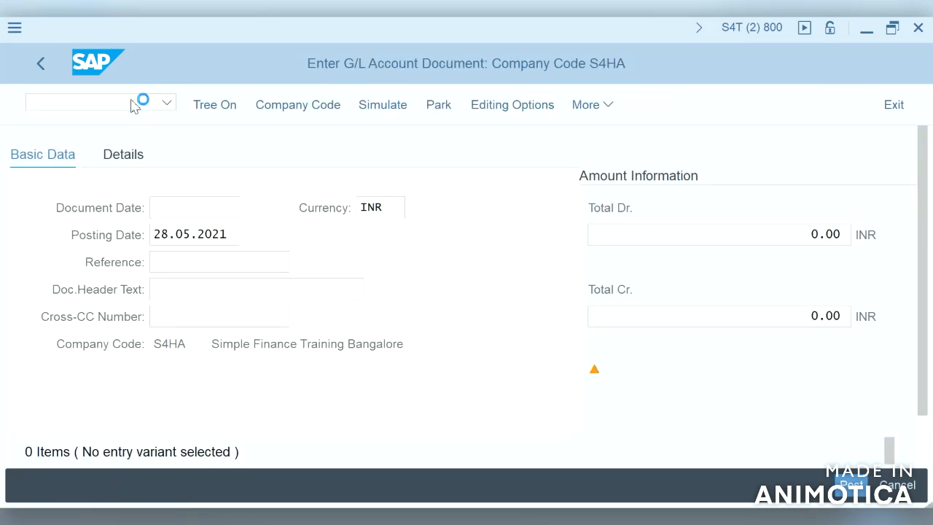
{"action": "key", "text": "F4"}
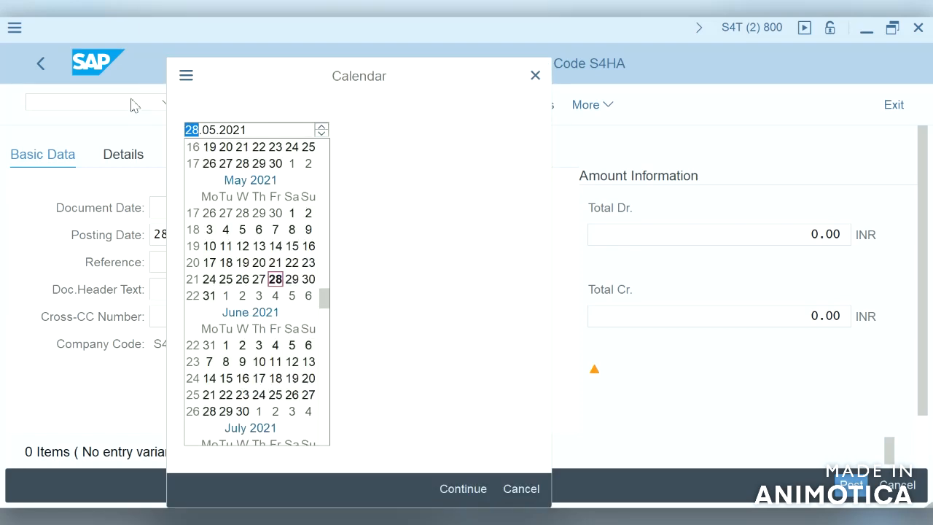
{"action": "key", "text": "Return"}
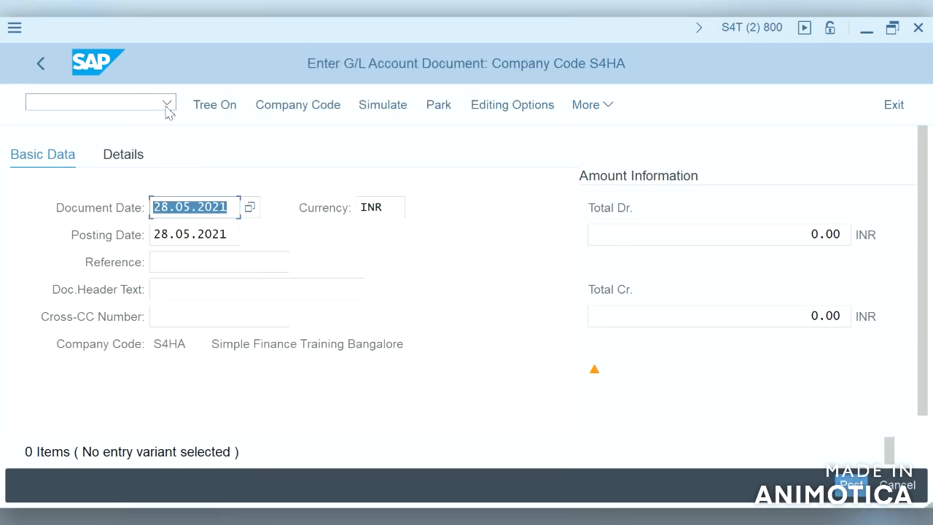
Enter Test as both the reference and the document header text of the G/L document.
{"action": "left_click", "coordinate": [220, 260]}
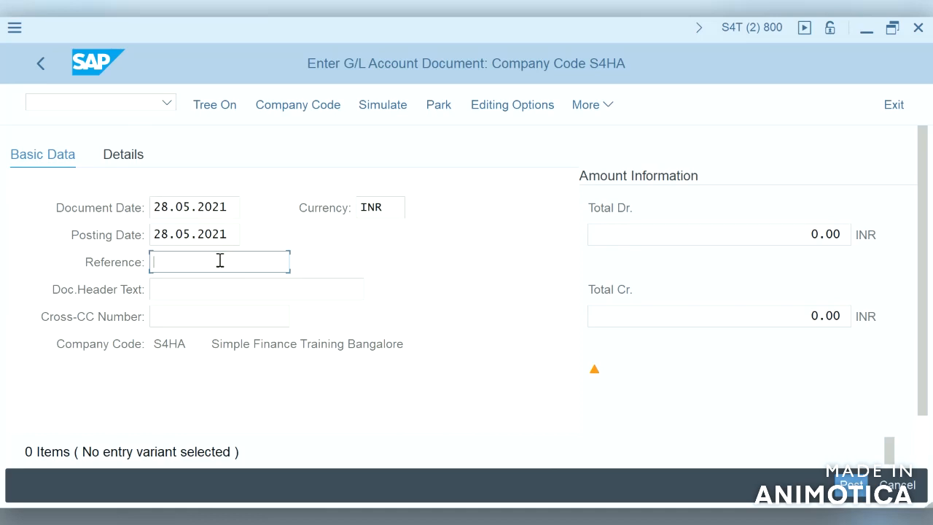
{"action": "type", "text": "R"}
{"action": "key", "text": "BackSpace"}
{"action": "type", "text": "Test"}
{"action": "left_click", "coordinate": [215, 295]}
{"action": "type", "text": "Test"}
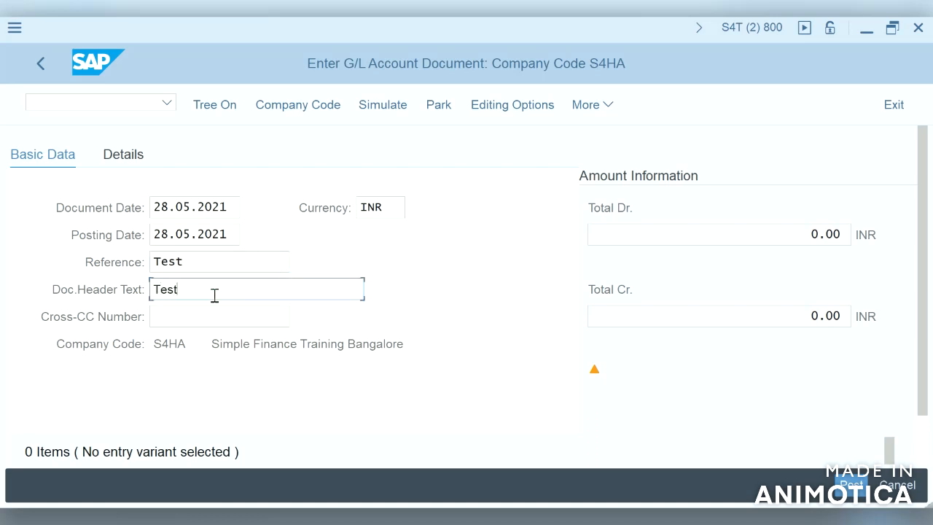
Enter G/L account 4000 Rent Expenses as a debit in the first line item.
{"action": "scroll", "coordinate": [376, 445], "scroll_direction": "down", "scroll_amount": 1}
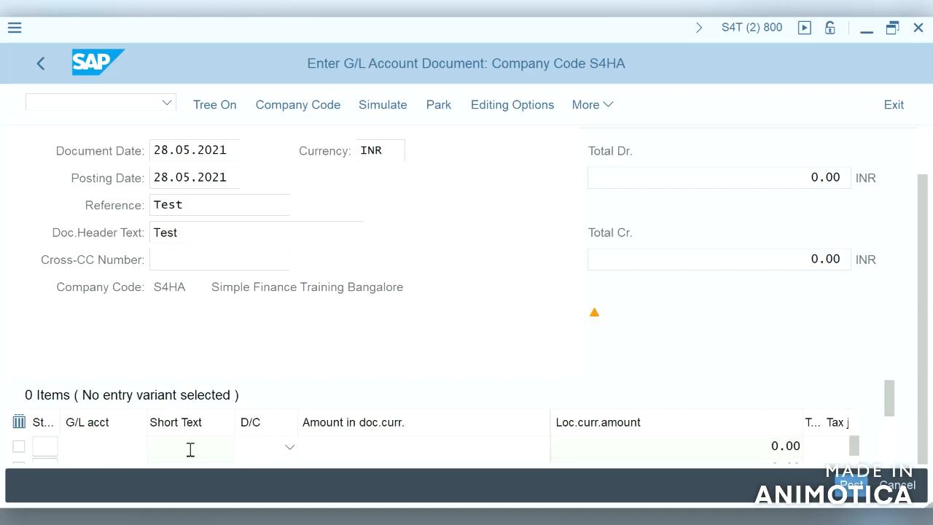
{"action": "left_click", "coordinate": [97, 441]}
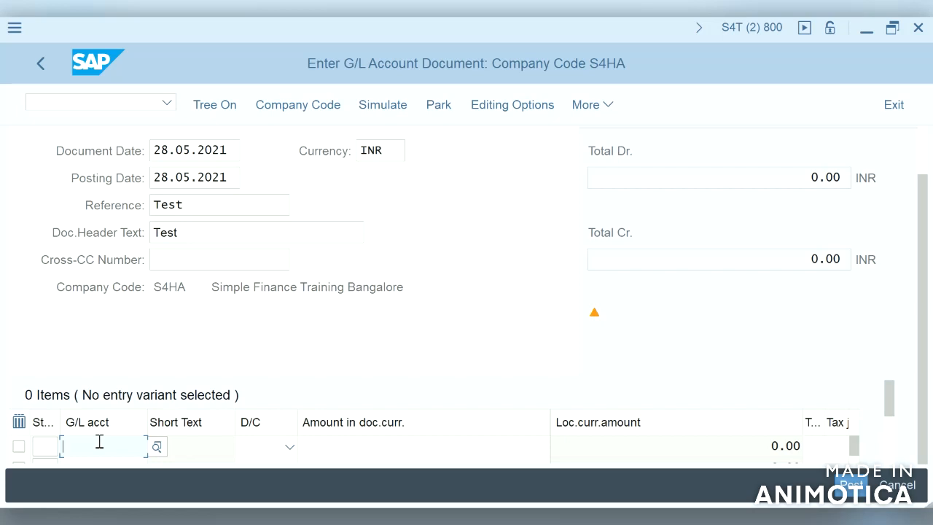
{"action": "type", "text": "4"}
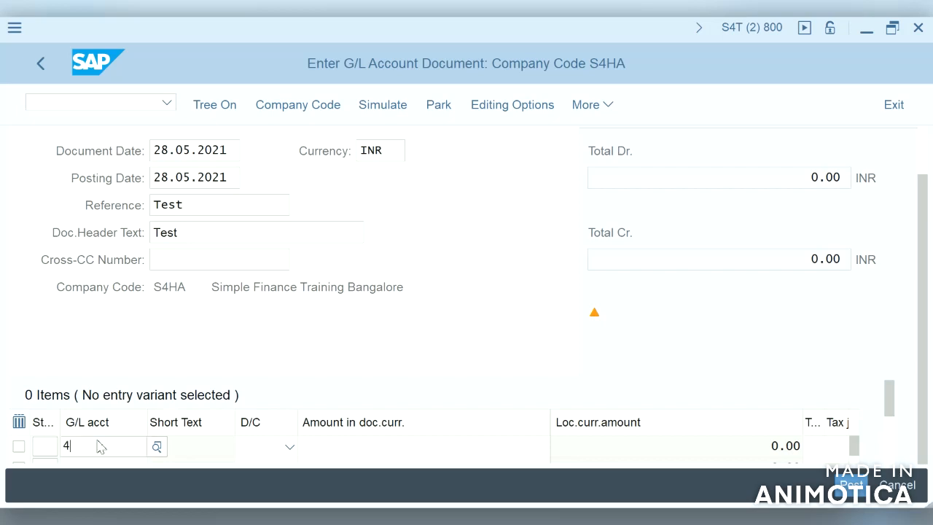
{"action": "type", "text": "00"}
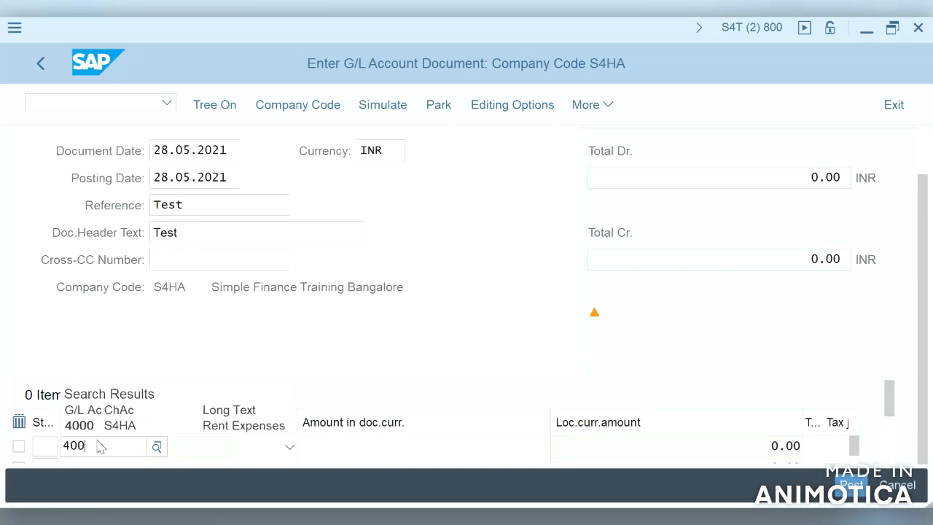
{"action": "left_click", "coordinate": [82, 427]}
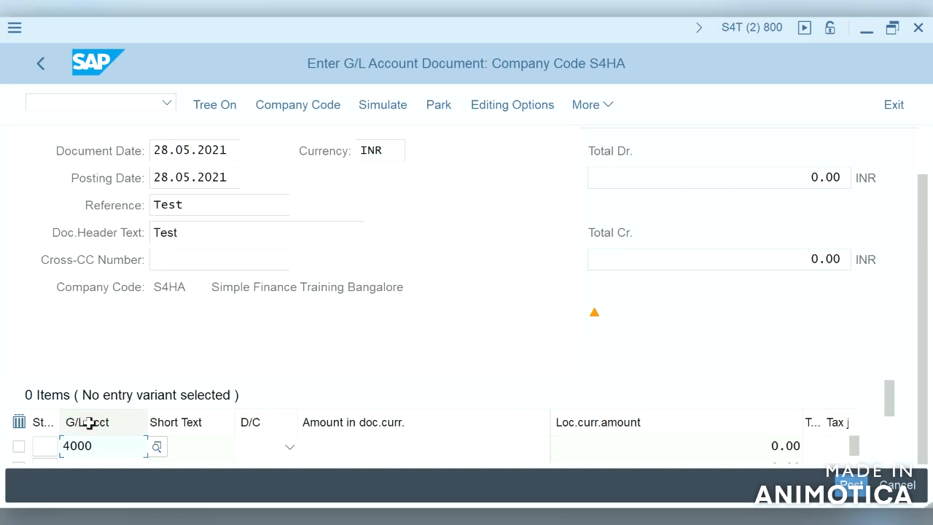
{"action": "left_click", "coordinate": [289, 447]}
{"action": "left_click", "coordinate": [282, 405]}
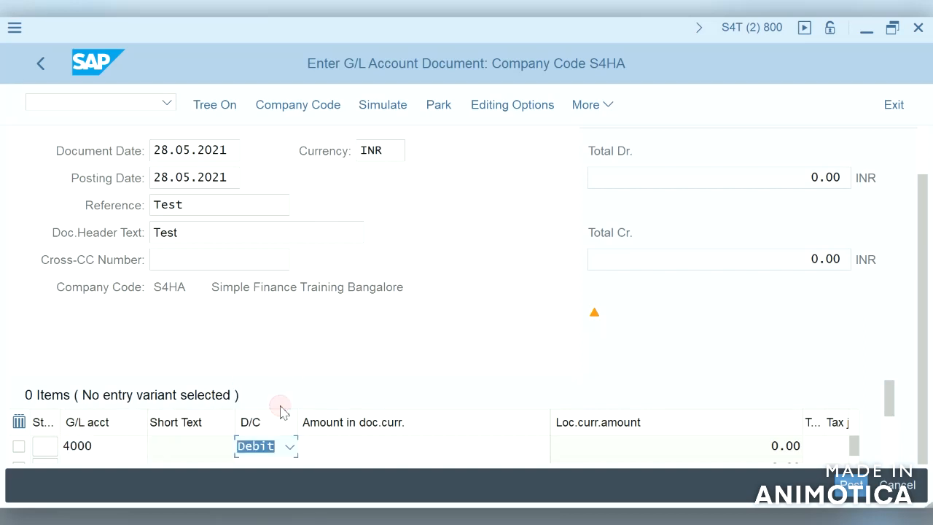
{"action": "left_click", "coordinate": [889, 436]}
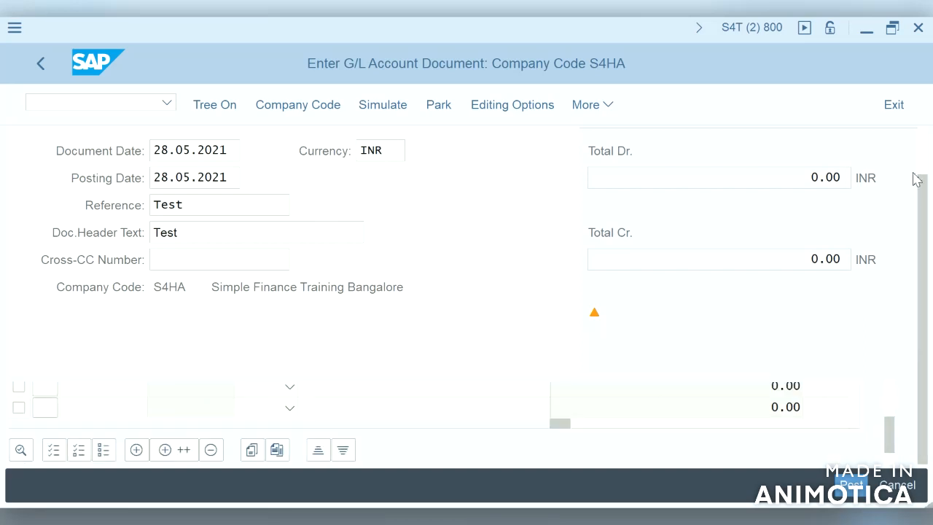
{"action": "left_click", "coordinate": [117, 407]}
{"action": "left_click", "coordinate": [105, 393]}
{"action": "key", "text": "Up"}
{"action": "left_click", "coordinate": [889, 399]}
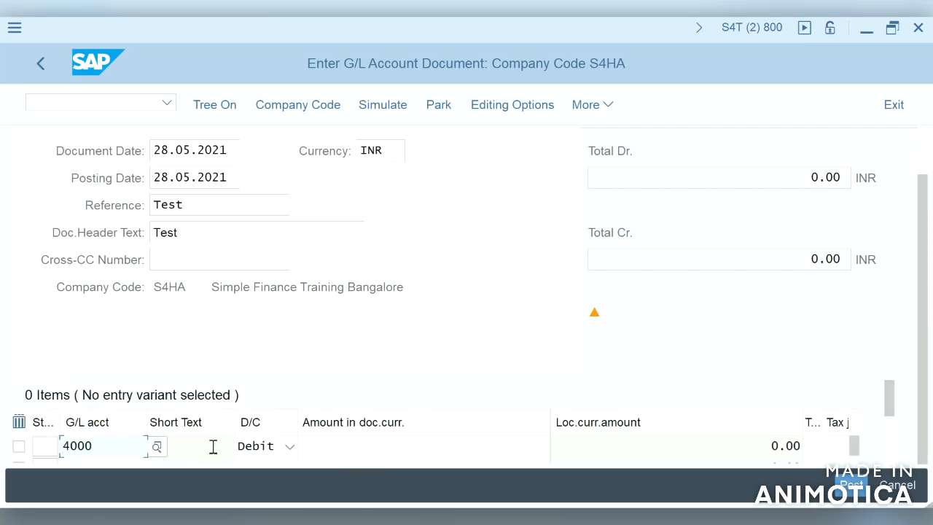
{"action": "left_click", "coordinate": [854, 459]}
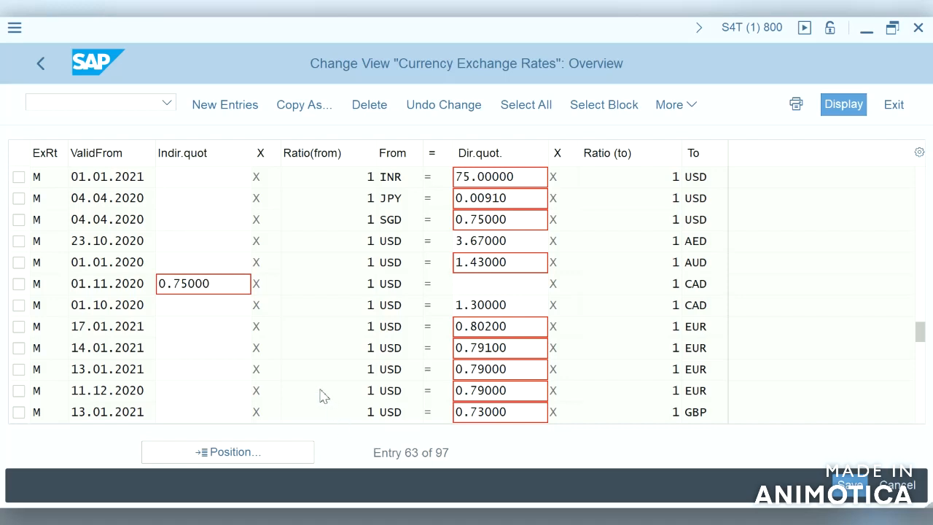
Examine the INR to USD type M exchange rate valid from 01.01.2021 in the OB08 currency exchange rates table.
{"action": "left_click", "coordinate": [132, 104]}
{"action": "type", "text": "ob08"}
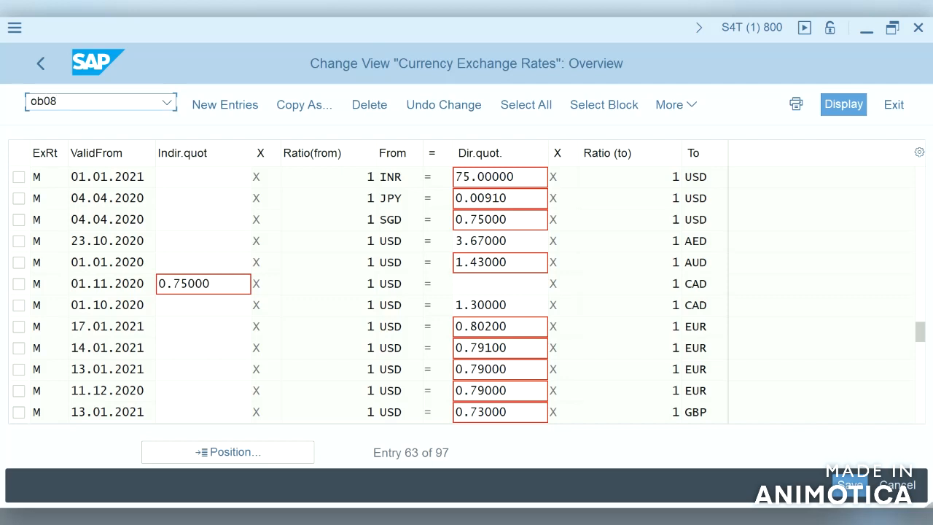
{"action": "left_click", "coordinate": [18, 176]}
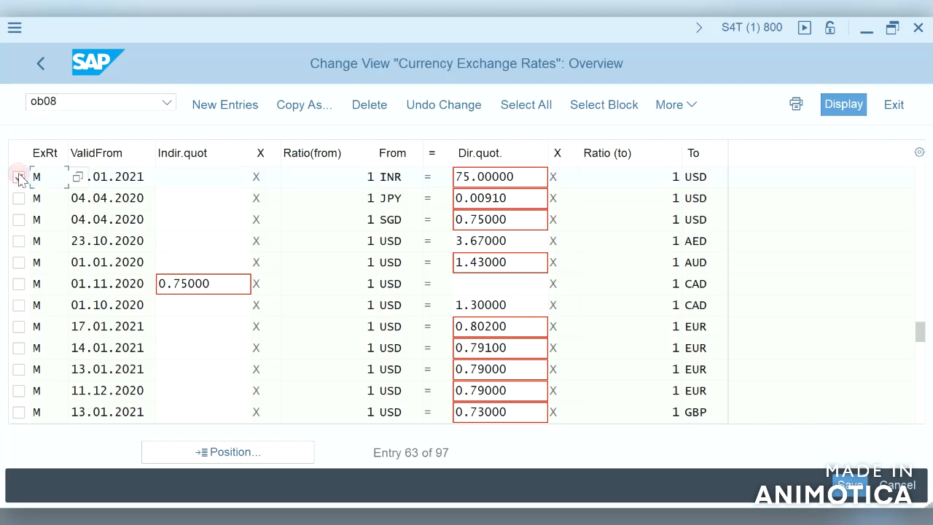
{"action": "left_click", "coordinate": [136, 183]}
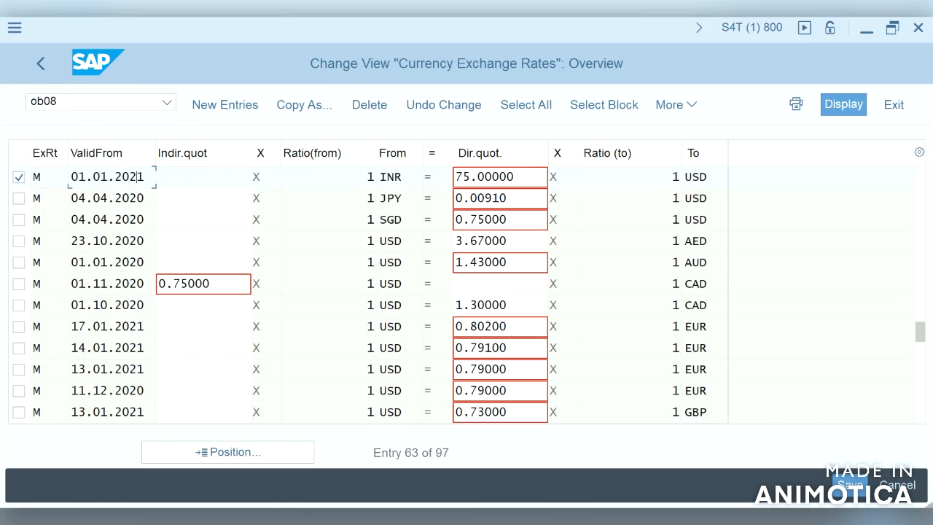
In the second session, reopen transaction FB50 and choose 28.05.2021 as the document date.
{"action": "mouse_move", "coordinate": [576, 513]}
{"action": "left_click", "coordinate": [684, 466]}
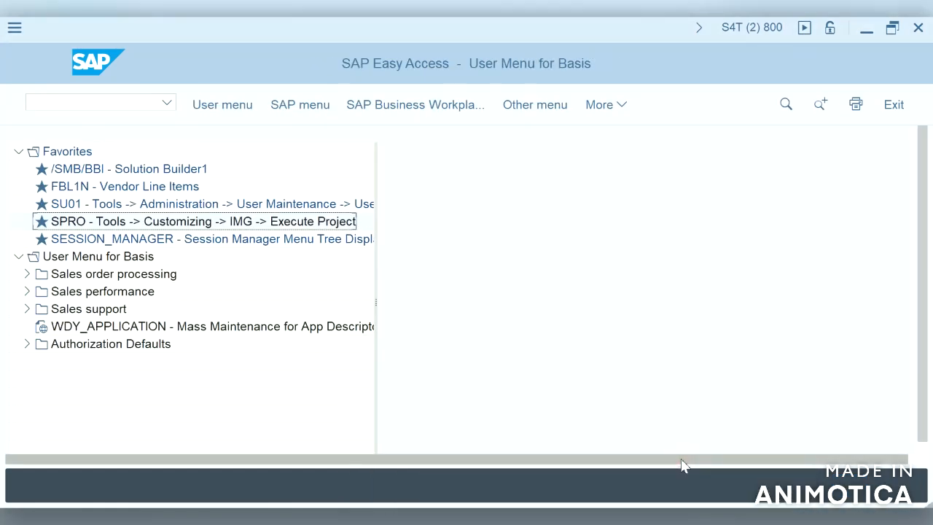
{"action": "left_click", "coordinate": [104, 105]}
{"action": "type", "text": "/nfb50"}
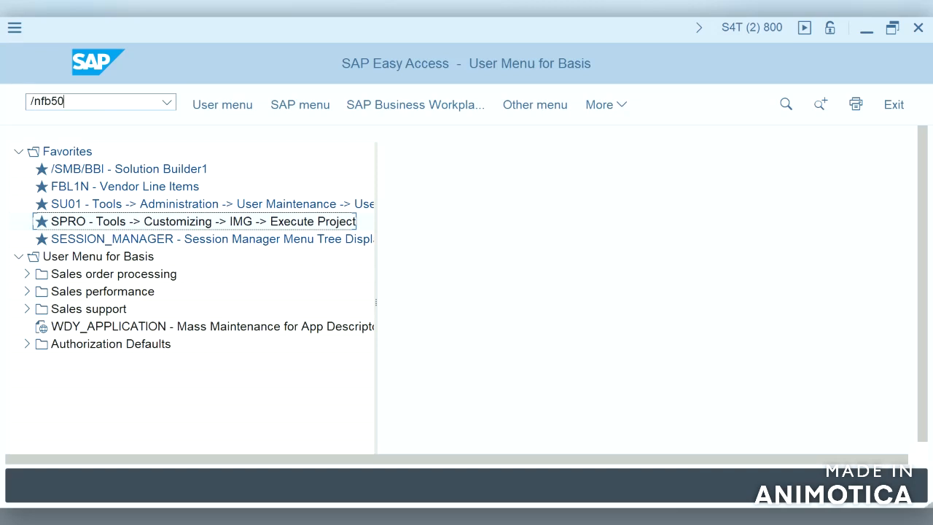
{"action": "key", "text": "Return"}
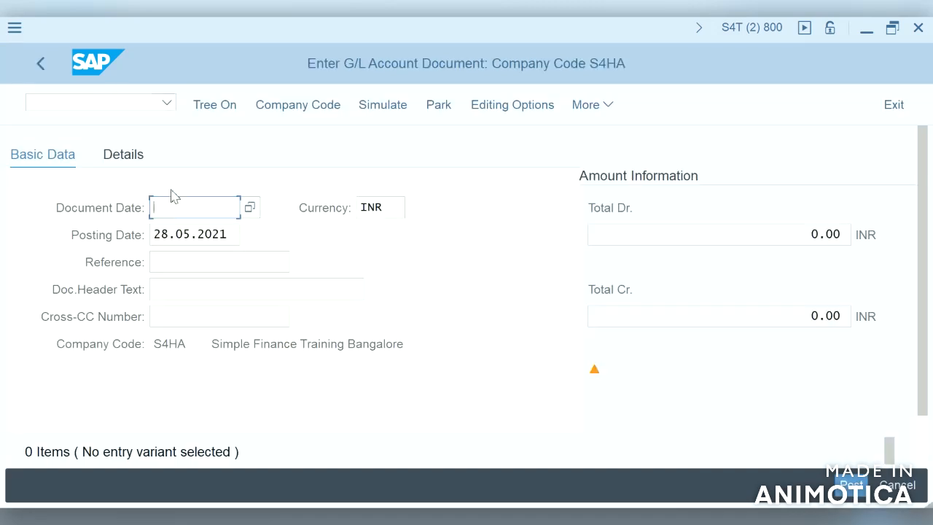
{"action": "key", "text": "F4"}
{"action": "key", "text": "Return"}
Fill in the reference and the document header text of the reopened G/L document with Test.
{"action": "left_click", "coordinate": [204, 264]}
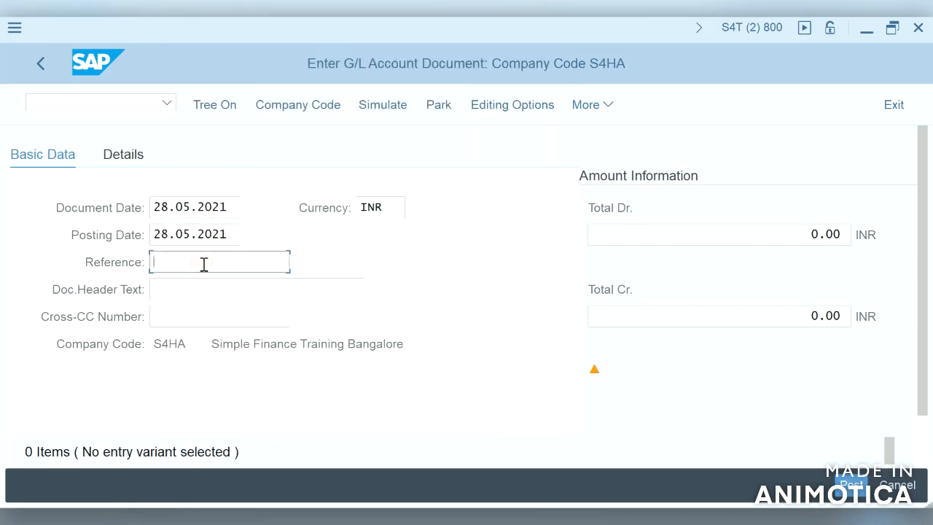
{"action": "type", "text": "Tesy"}
{"action": "key", "text": "BackSpace"}
{"action": "type", "text": "t"}
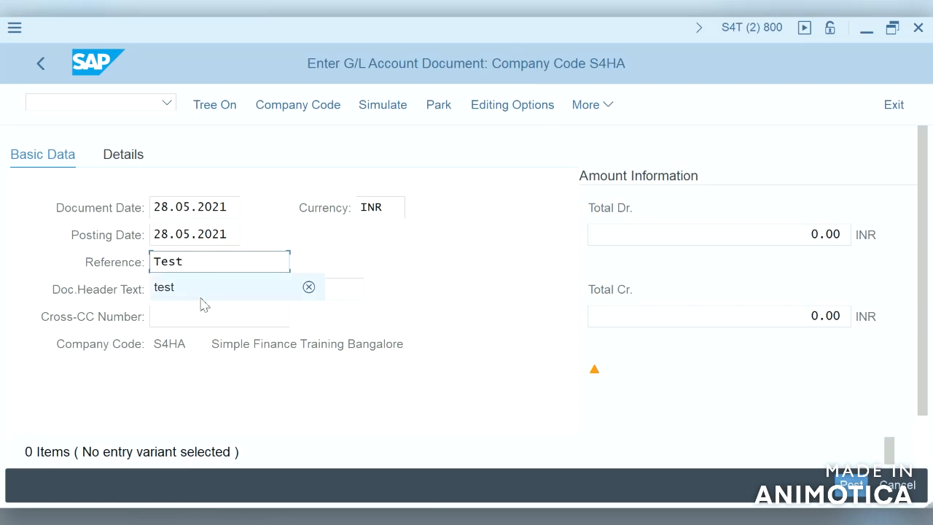
{"action": "left_click", "coordinate": [221, 291]}
{"action": "left_click", "coordinate": [221, 293]}
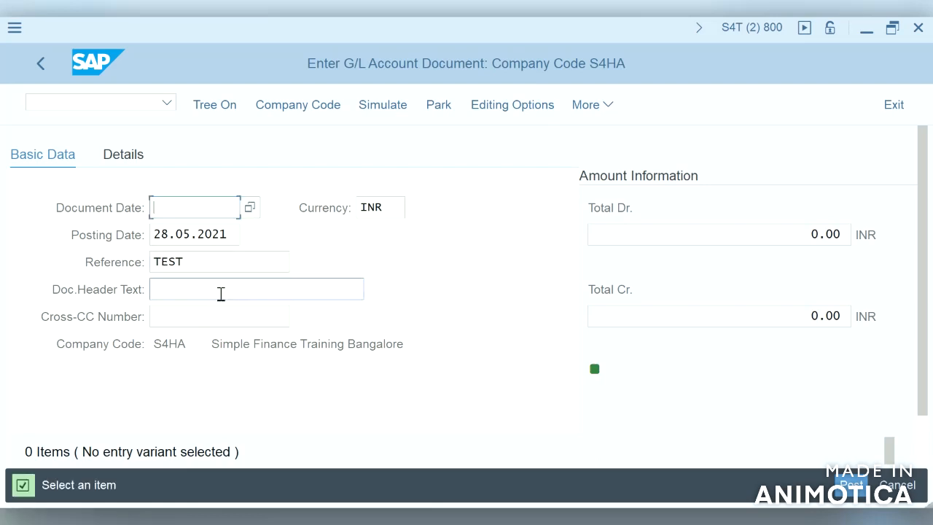
{"action": "left_click", "coordinate": [221, 293]}
{"action": "type", "text": "T"}
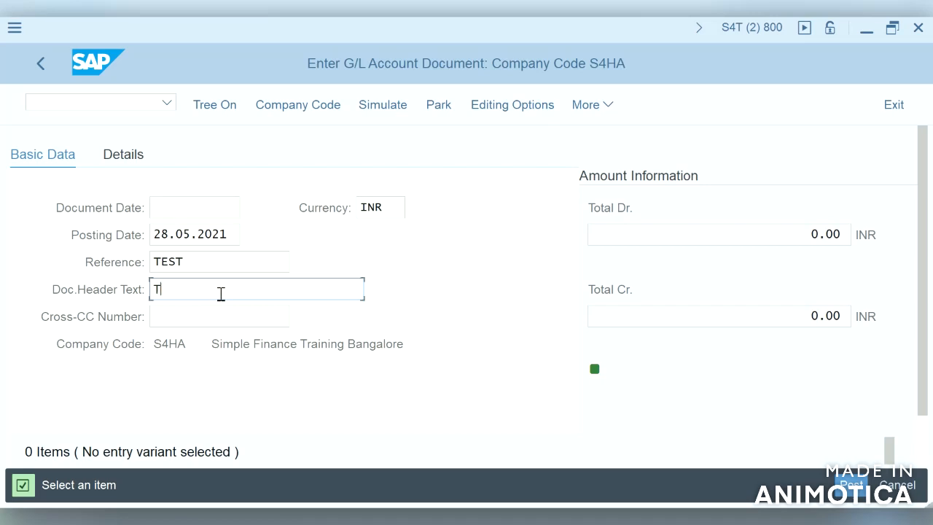
{"action": "type", "text": "est"}
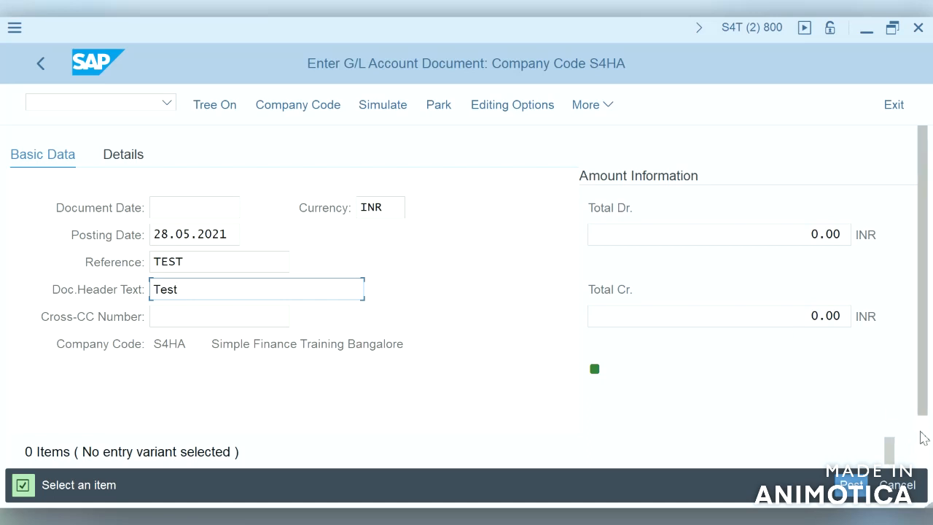
Enter G/L account 4000 Rent Expenses in the first line item as a debit of 1000.
{"action": "scroll", "coordinate": [924, 438], "scroll_direction": "down", "scroll_amount": 2}
{"action": "left_click", "coordinate": [124, 449]}
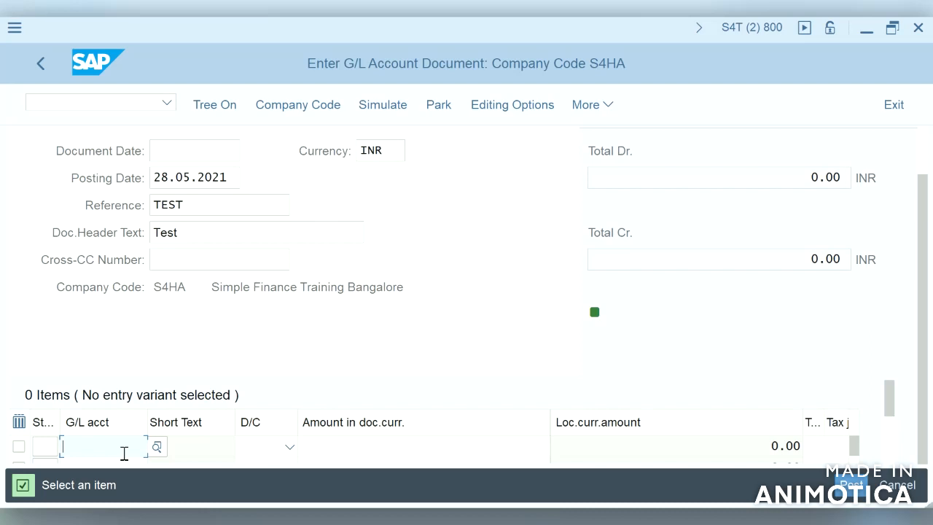
{"action": "type", "text": "4000"}
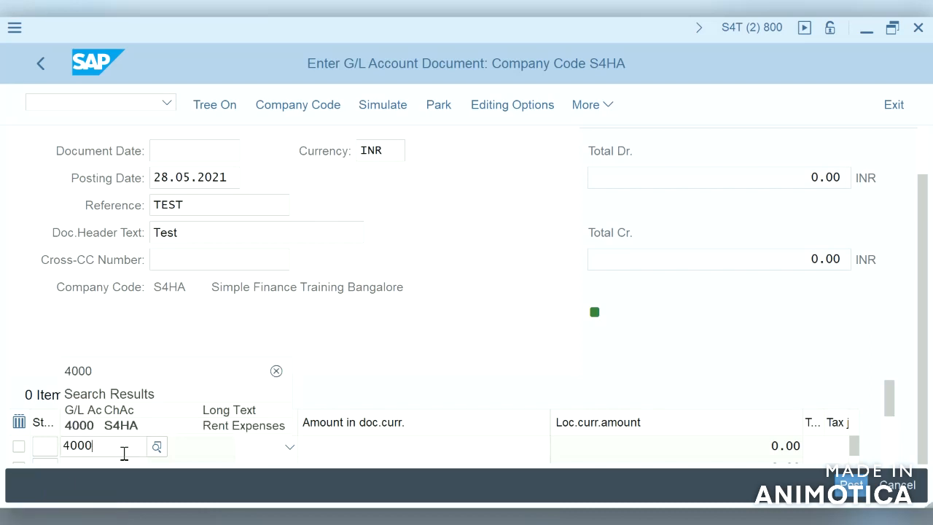
{"action": "left_click", "coordinate": [79, 426]}
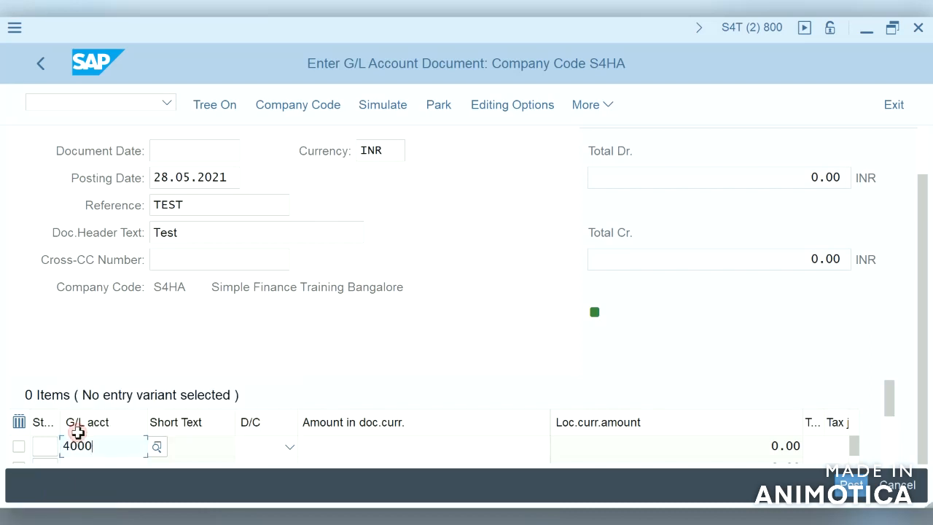
{"action": "left_click", "coordinate": [493, 447]}
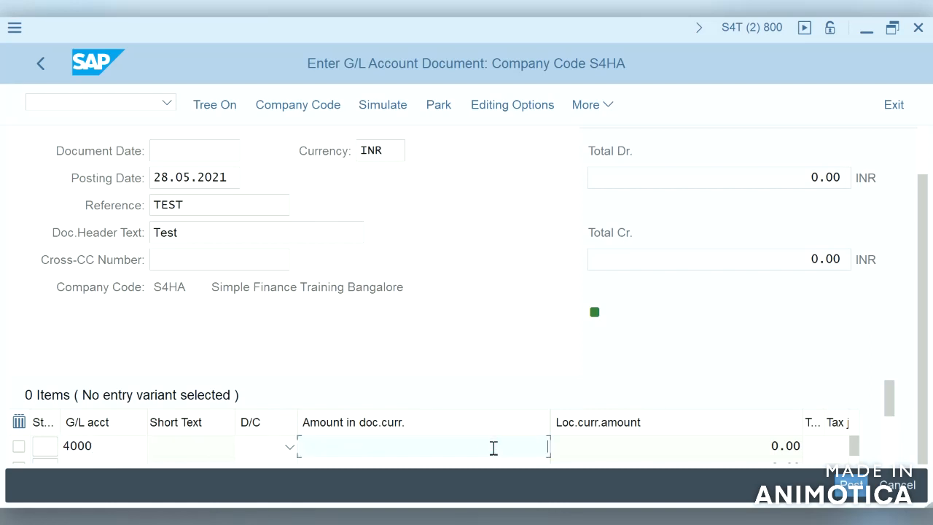
{"action": "type", "text": "1000"}
{"action": "left_click", "coordinate": [290, 448]}
{"action": "left_click", "coordinate": [285, 397]}
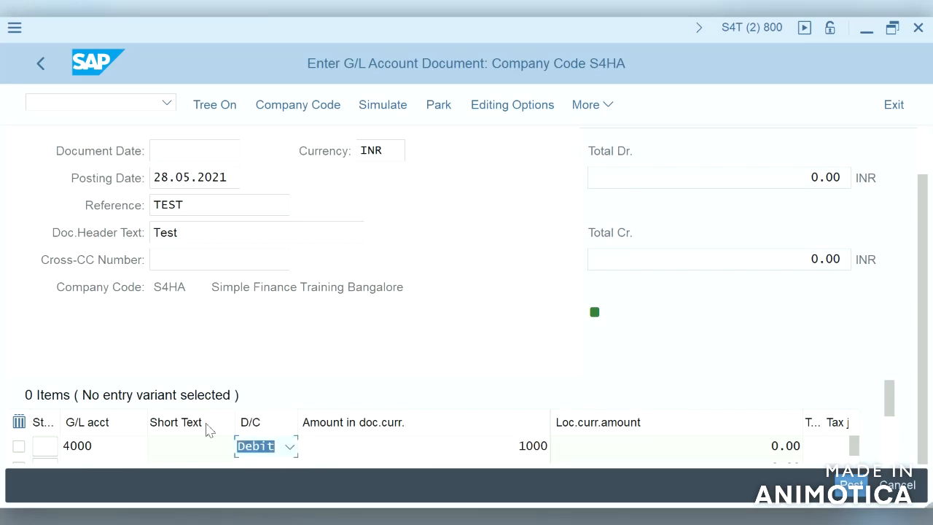
Enter G/L account 2000 Bank Account in the second line item as a credit of 1000.
{"action": "left_click", "coordinate": [139, 459]}
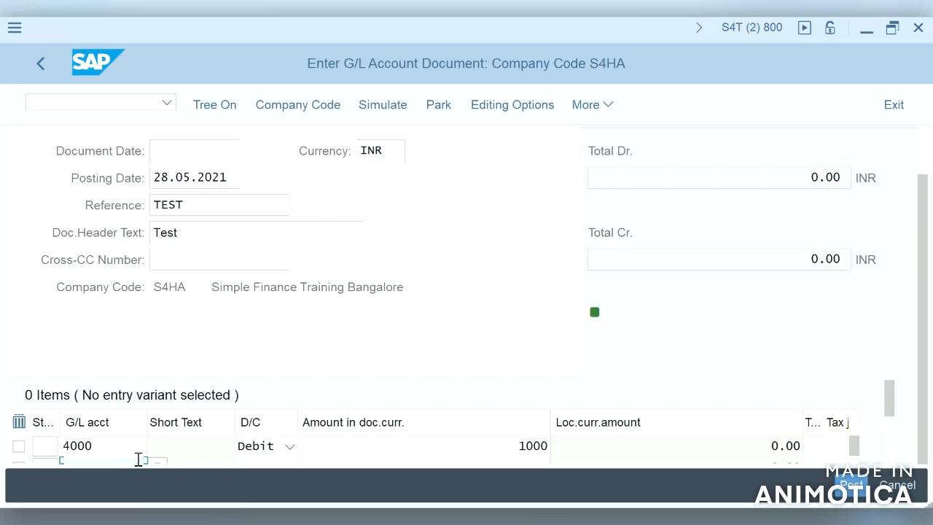
{"action": "type", "text": "200"}
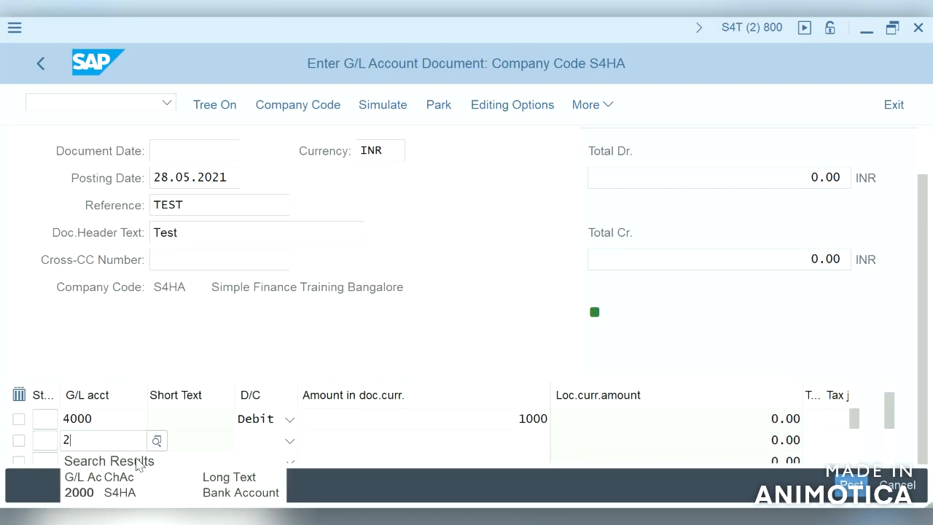
{"action": "left_click", "coordinate": [83, 495]}
{"action": "left_click", "coordinate": [289, 441]}
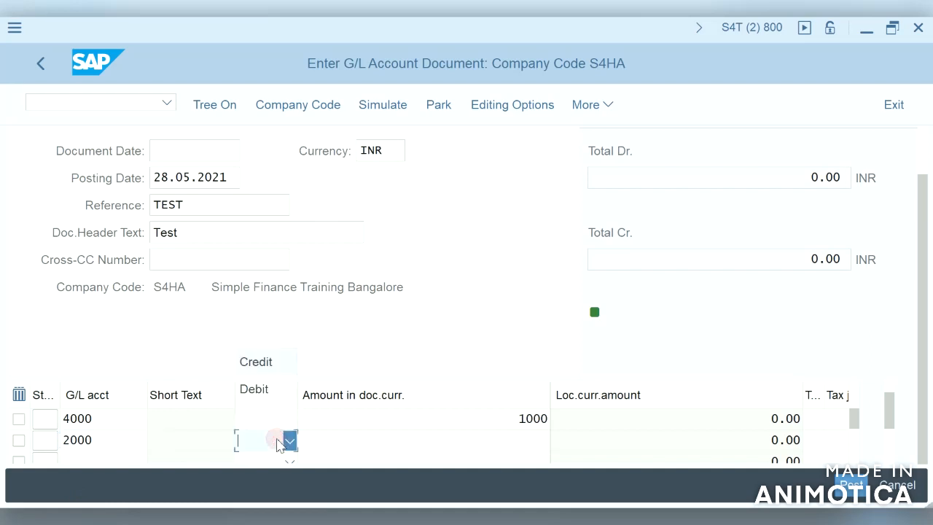
{"action": "left_click", "coordinate": [275, 364]}
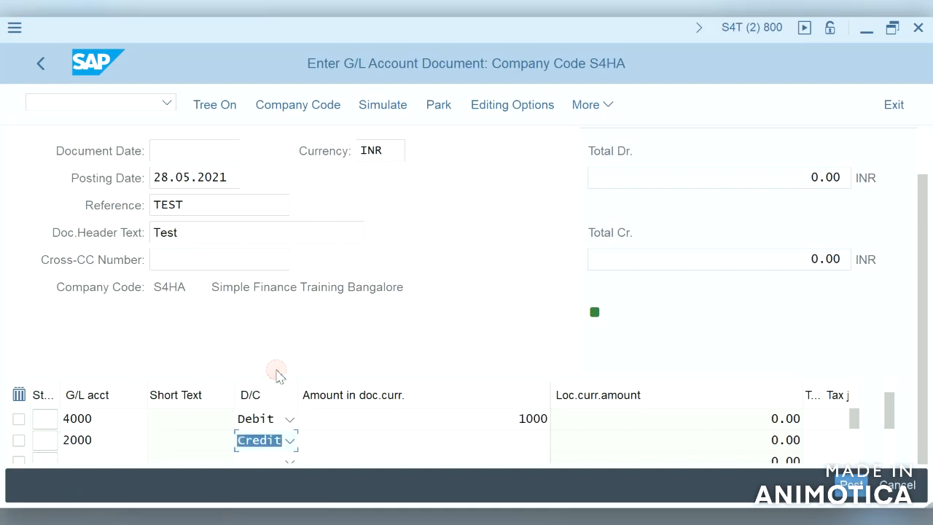
{"action": "left_click", "coordinate": [501, 443]}
{"action": "type", "text": "10"}
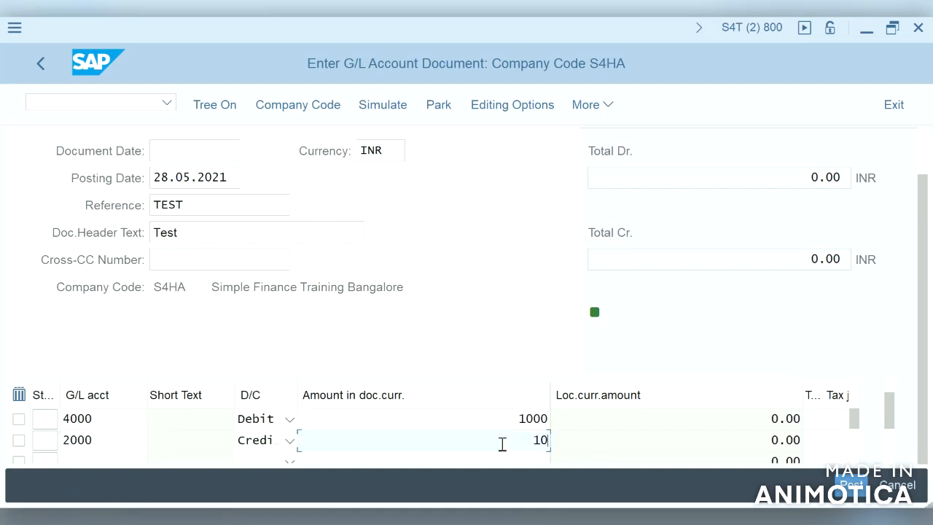
{"action": "type", "text": "00"}
Set the document date to 28.05.2021 and check the G/L document entries.
{"action": "key", "text": "Return"}
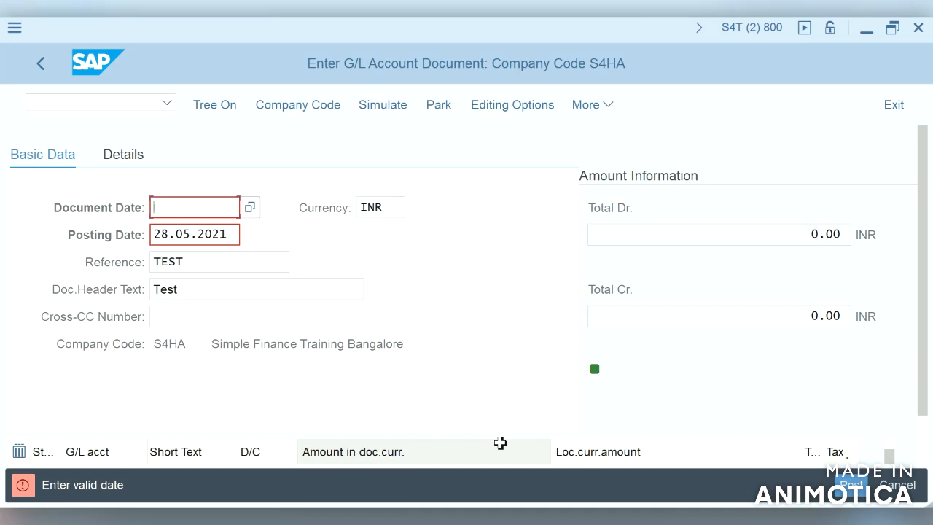
{"action": "key", "text": "F4"}
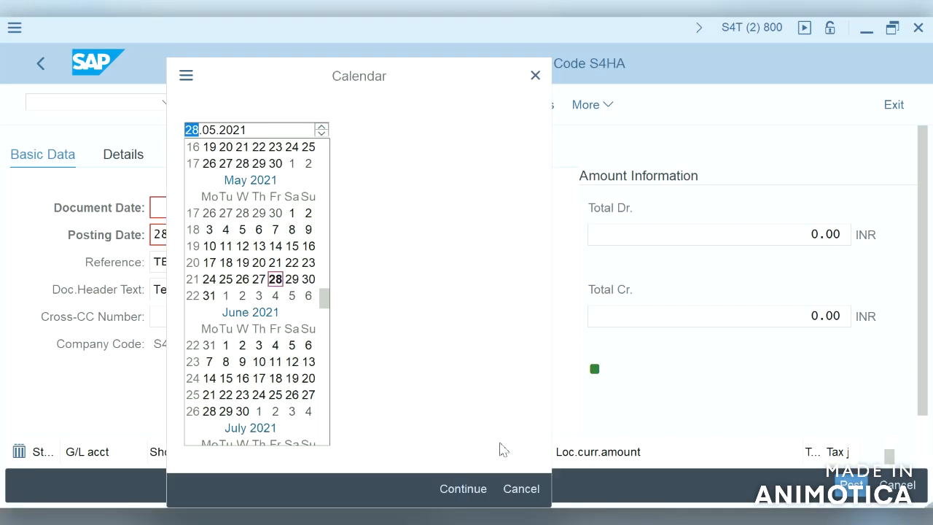
{"action": "key", "text": "Return"}
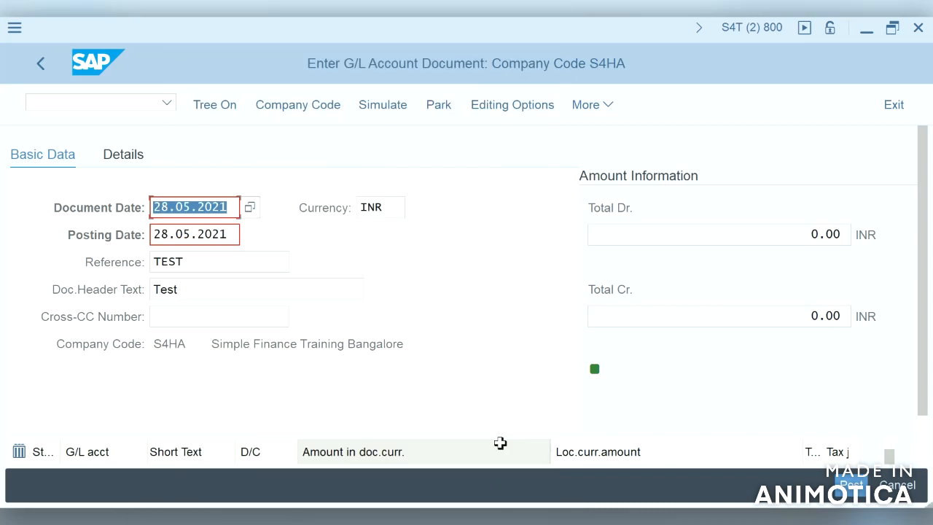
{"action": "key", "text": "Return"}
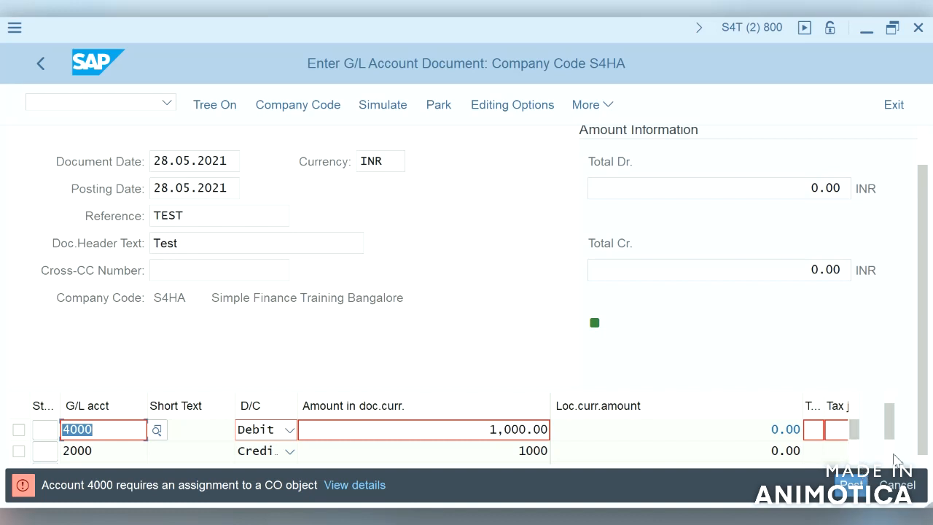
Open transaction KS01 for creating a cost center in a new session.
{"action": "left_click", "coordinate": [118, 103]}
{"action": "type", "text": "/o"}
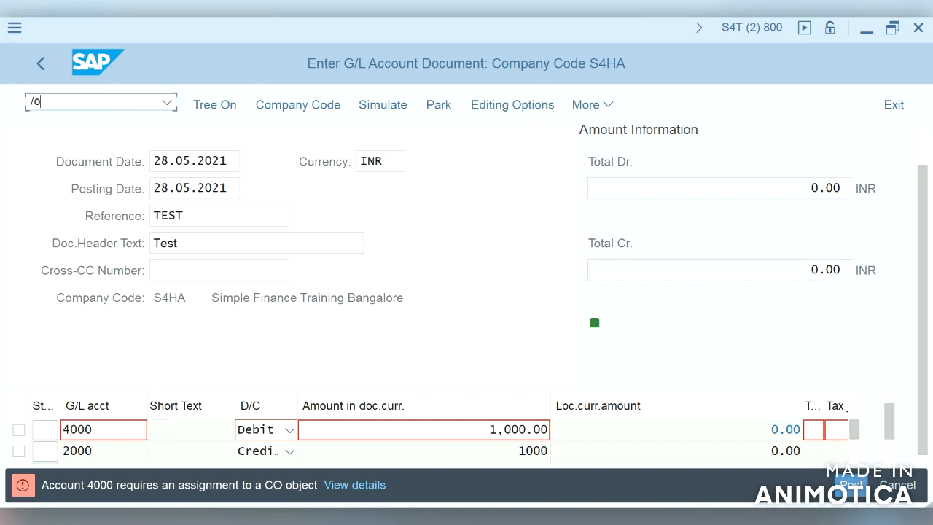
{"action": "type", "text": "ks01"}
{"action": "key", "text": "Return"}
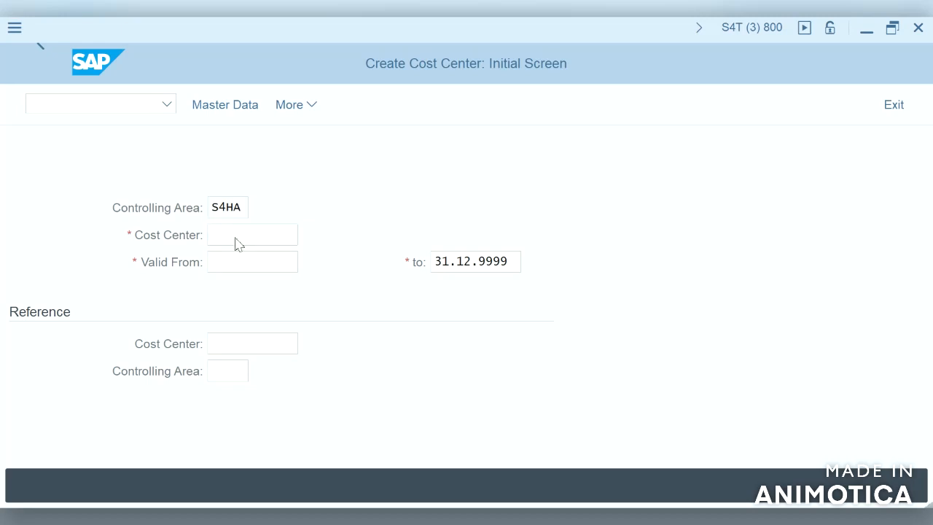
Start cost center S4HA-1 in controlling area S4HA, valid from 01.01.2018, and continue to its basic data.
{"action": "type", "text": "S4HA-1"}
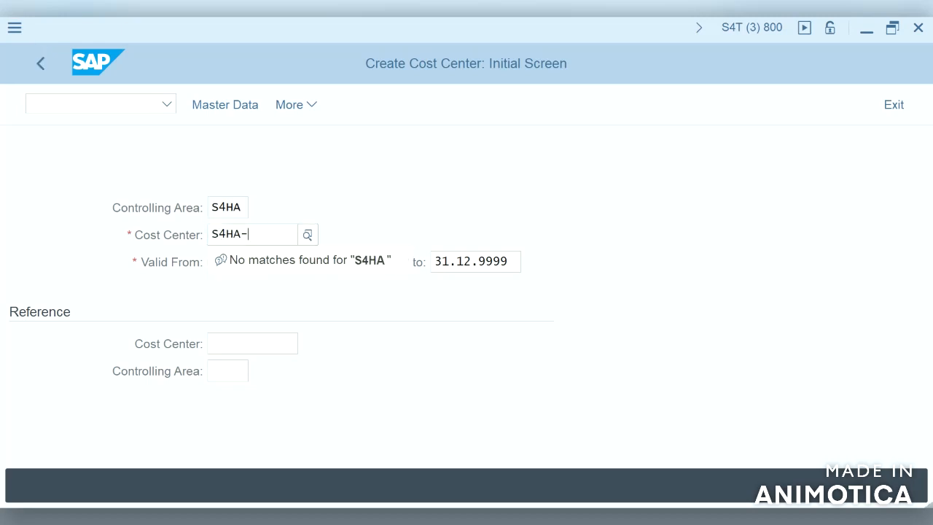
{"action": "left_click", "coordinate": [375, 325]}
{"action": "left_click", "coordinate": [280, 265]}
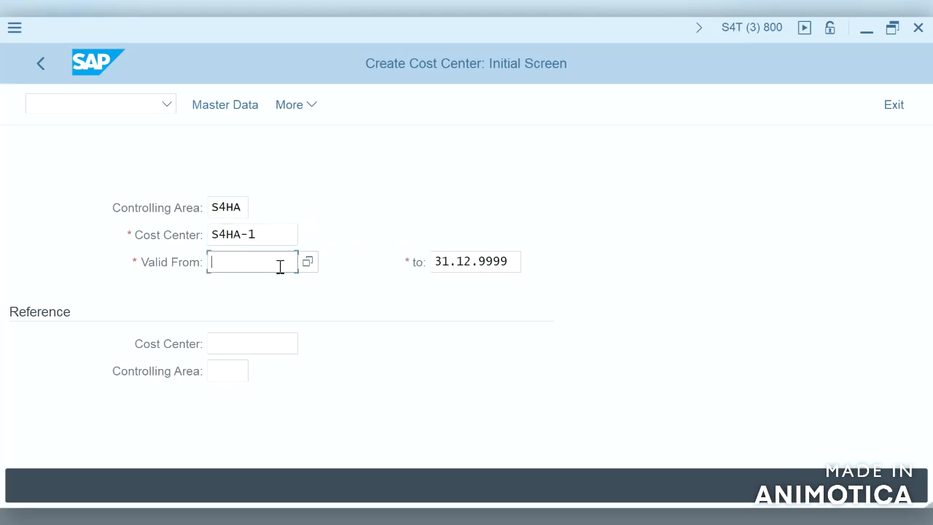
{"action": "type", "text": "01.01"}
{"action": "type", "text": "18"}
{"action": "key", "text": "Return"}
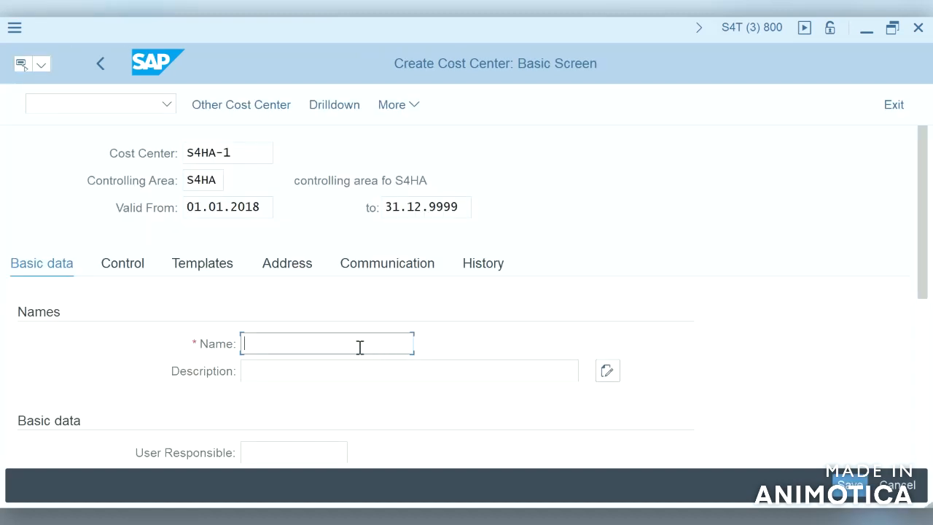
Name the cost center EXPENSES and enter Manager as the person responsible.
{"action": "type", "text": "EXPENSES"}
{"action": "left_click", "coordinate": [924, 379]}
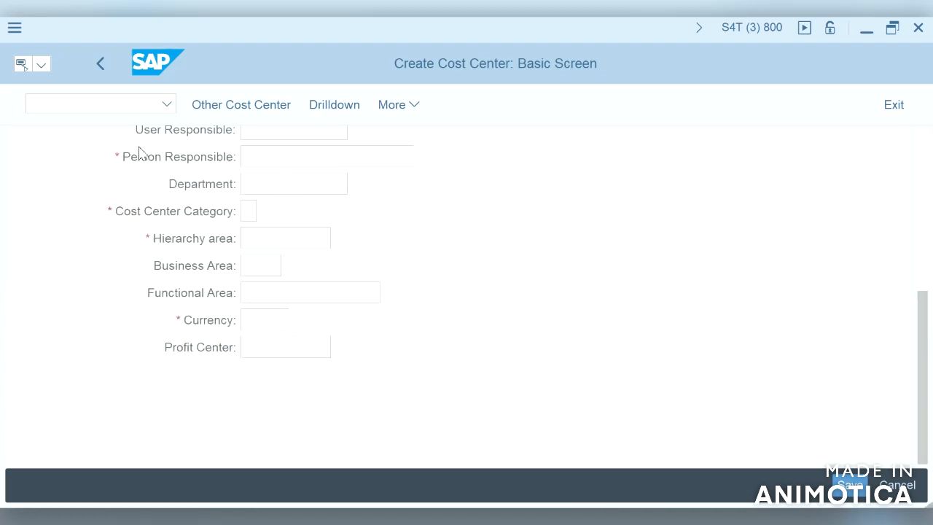
{"action": "left_click", "coordinate": [279, 162]}
{"action": "type", "text": "m"}
{"action": "key", "text": "BackSpace"}
{"action": "type", "text": "Manager"}
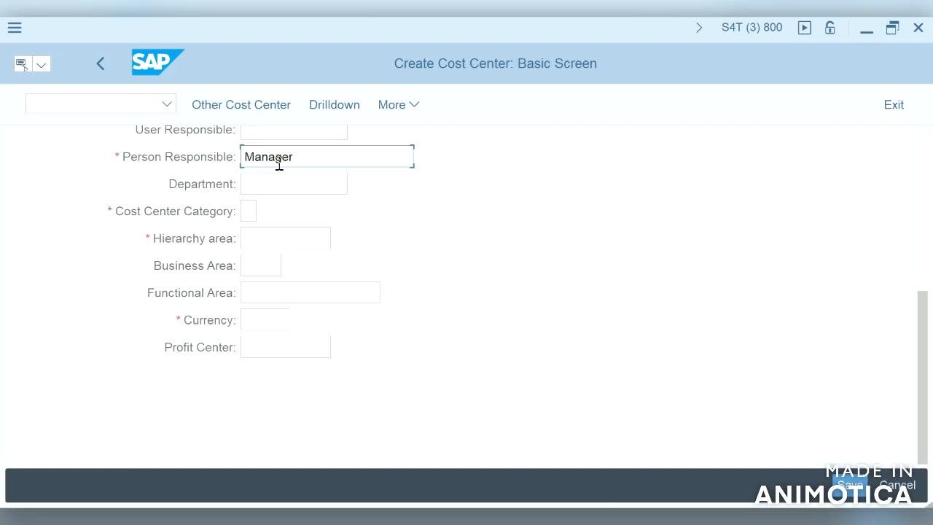
Choose cost center category W Administration and hierarchy area S4HA for the cost center.
{"action": "left_click", "coordinate": [253, 212]}
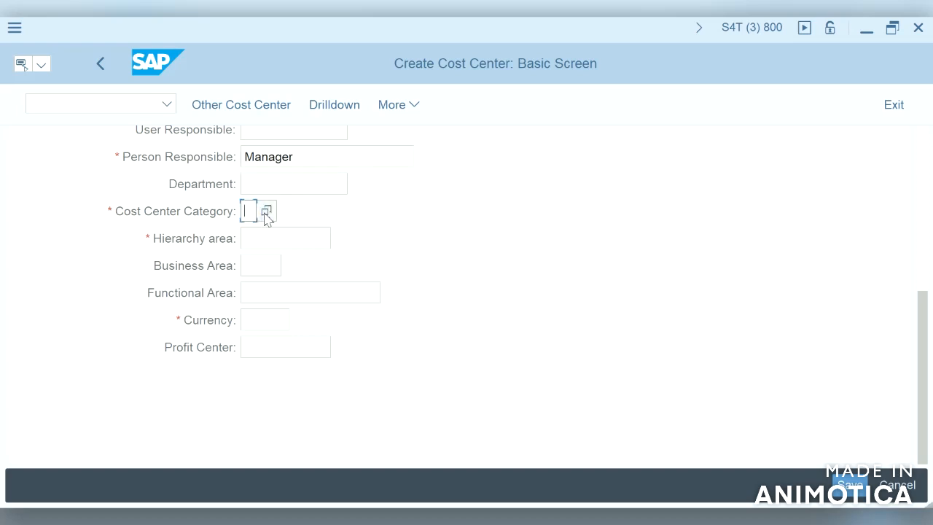
{"action": "left_click", "coordinate": [266, 216]}
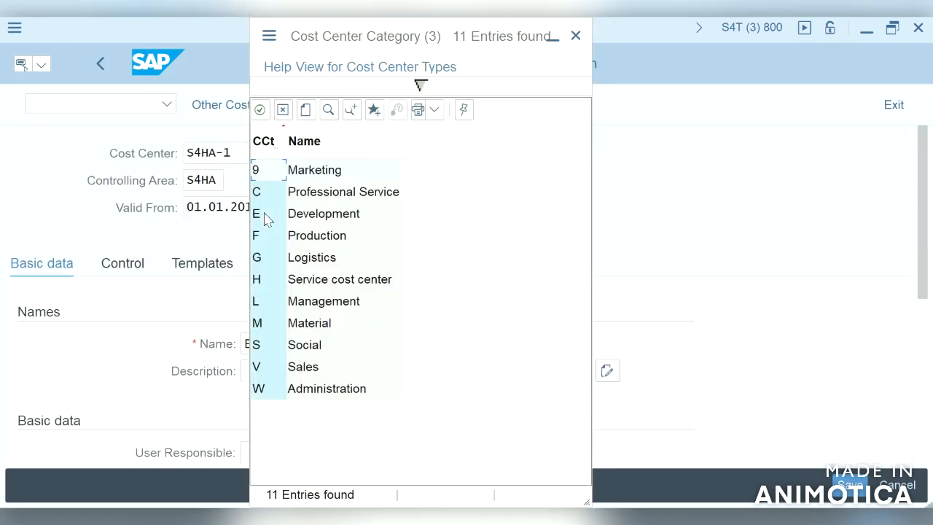
{"action": "left_click", "coordinate": [347, 394]}
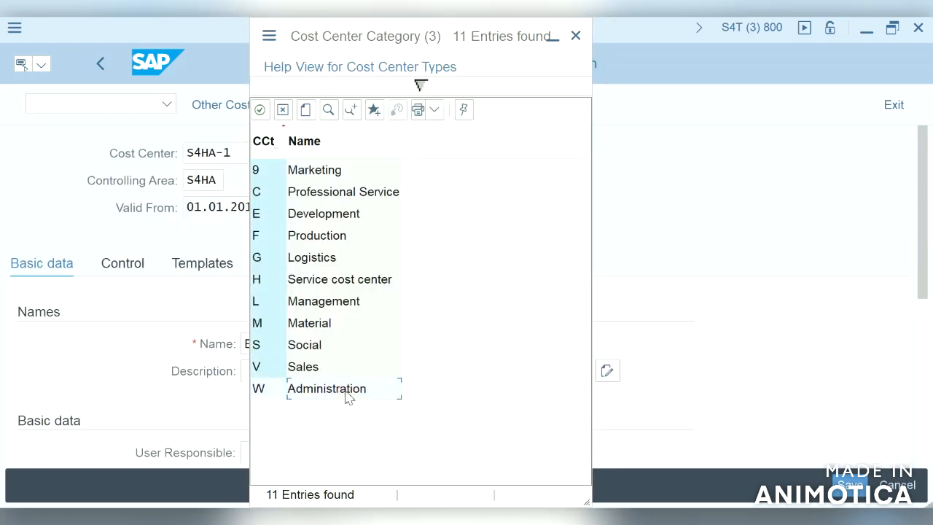
{"action": "double_click", "coordinate": [346, 392]}
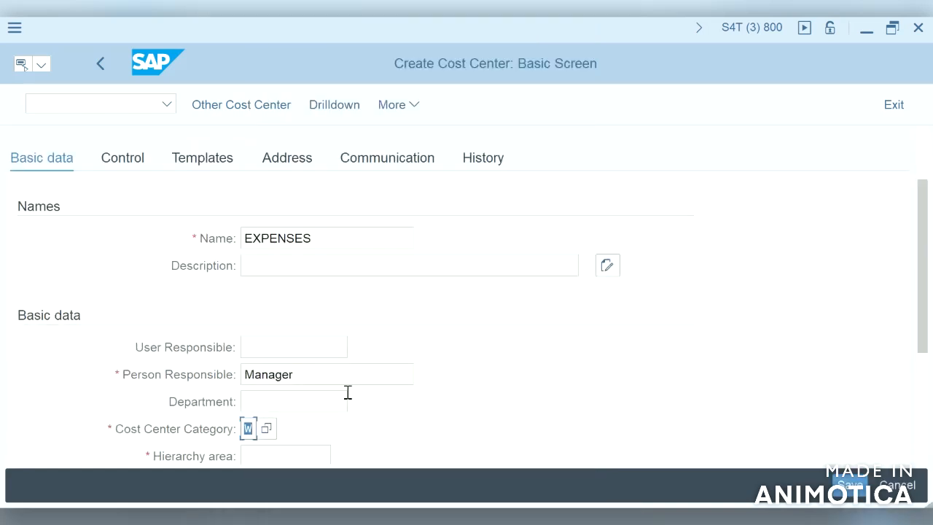
{"action": "left_click", "coordinate": [295, 455]}
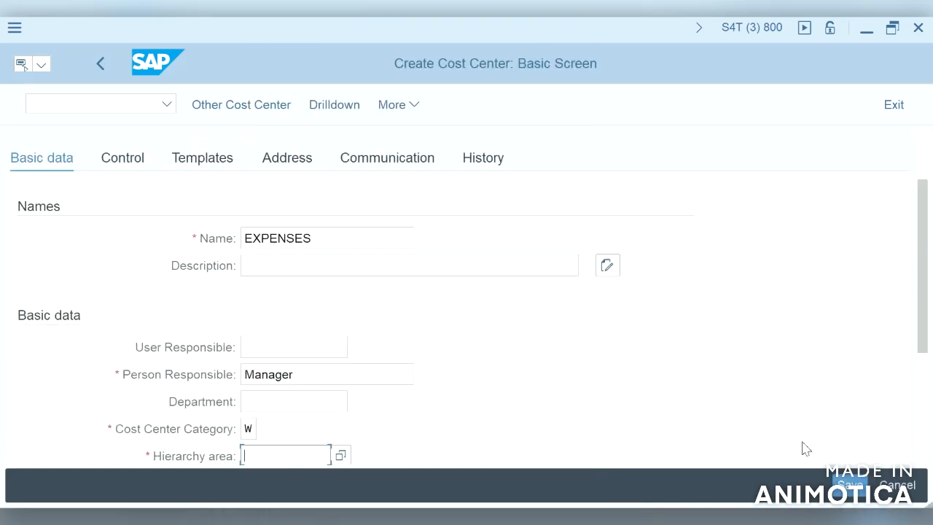
{"action": "left_click", "coordinate": [922, 406]}
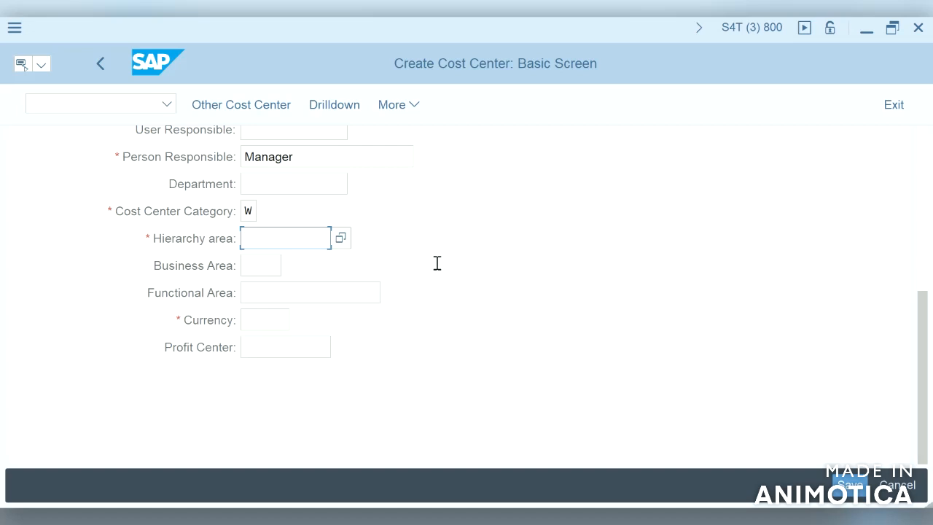
{"action": "left_click", "coordinate": [341, 239]}
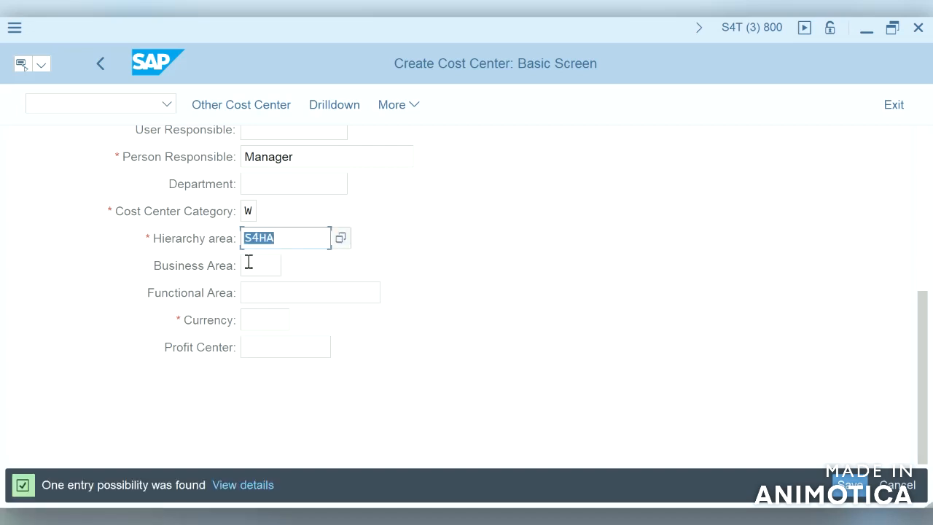
Set the cost center's currency to INR and save the new cost center.
{"action": "left_click", "coordinate": [277, 315]}
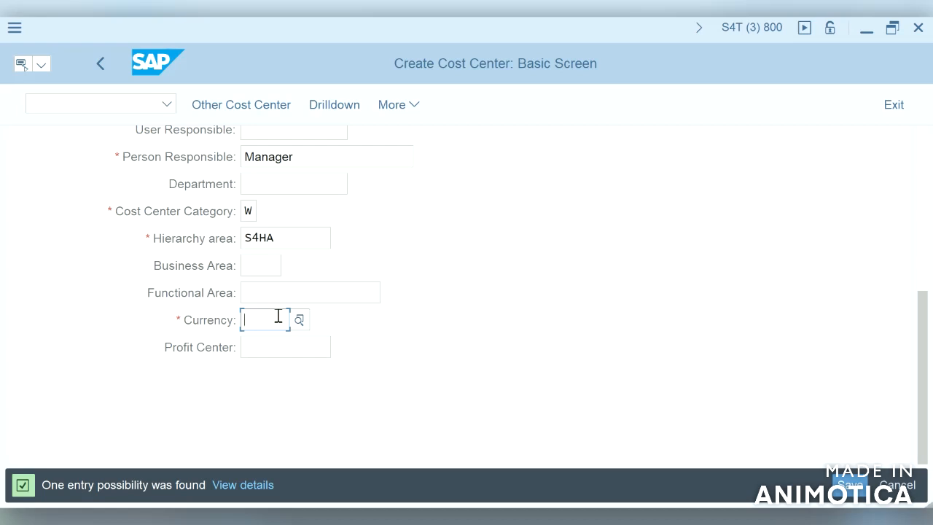
{"action": "left_click", "coordinate": [301, 320]}
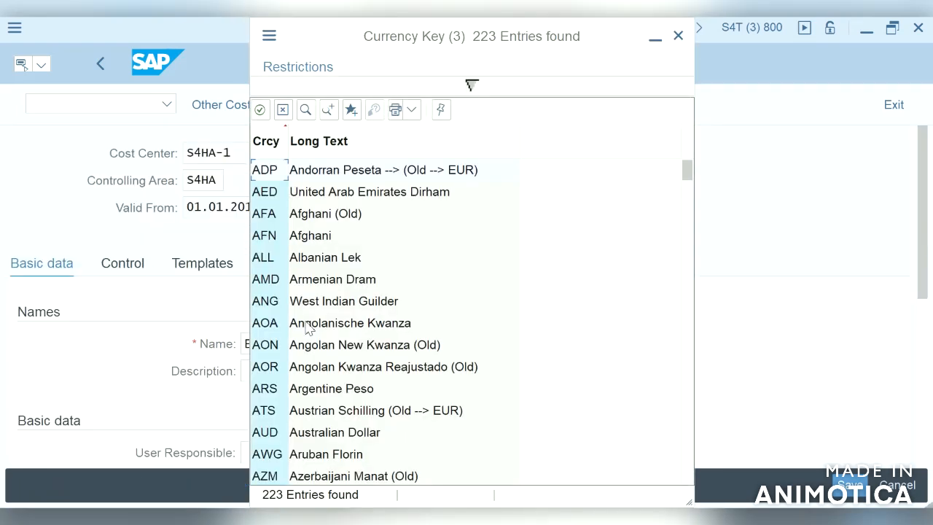
{"action": "left_click", "coordinate": [678, 36]}
{"action": "type", "text": "inr"}
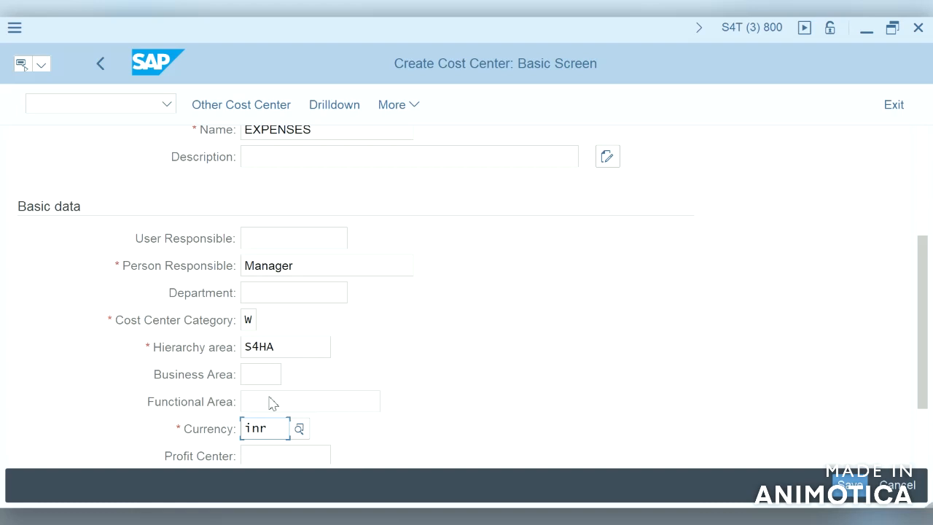
{"action": "key", "text": "Return"}
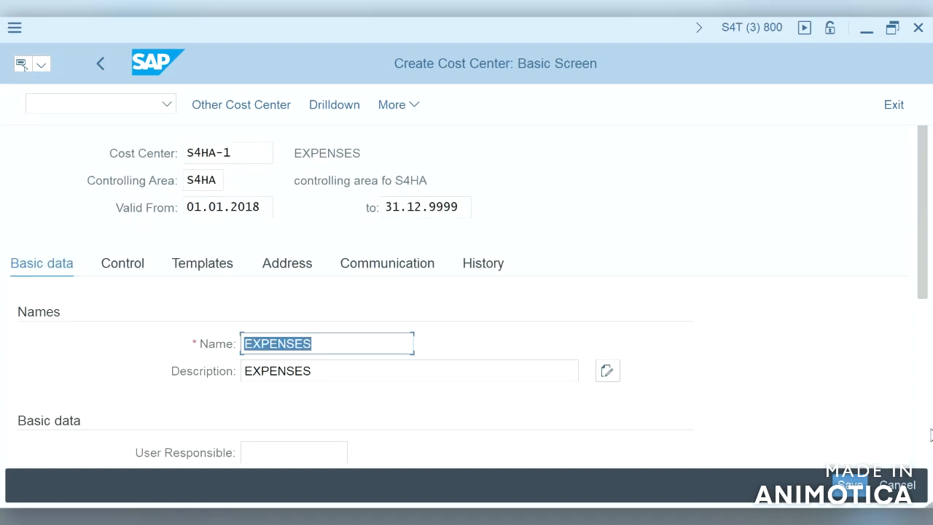
{"action": "left_click", "coordinate": [925, 378]}
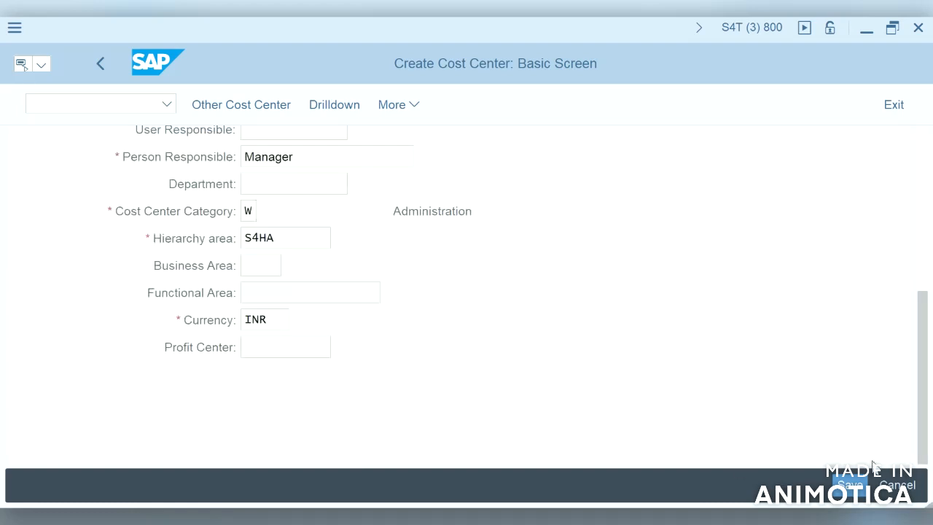
{"action": "left_click", "coordinate": [851, 483]}
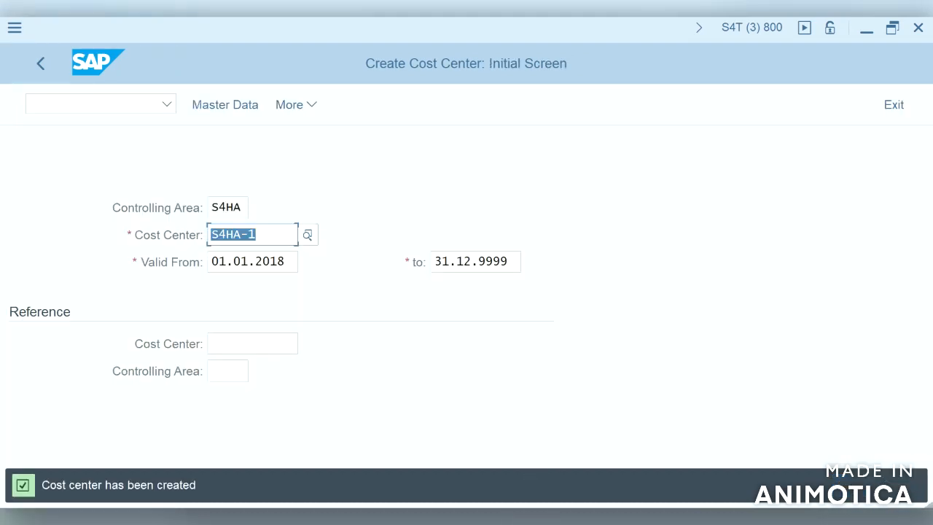
Switch to the SAP Easy Access session and open transaction FB50.
{"action": "mouse_move", "coordinate": [543, 518]}
{"action": "left_click", "coordinate": [628, 462]}
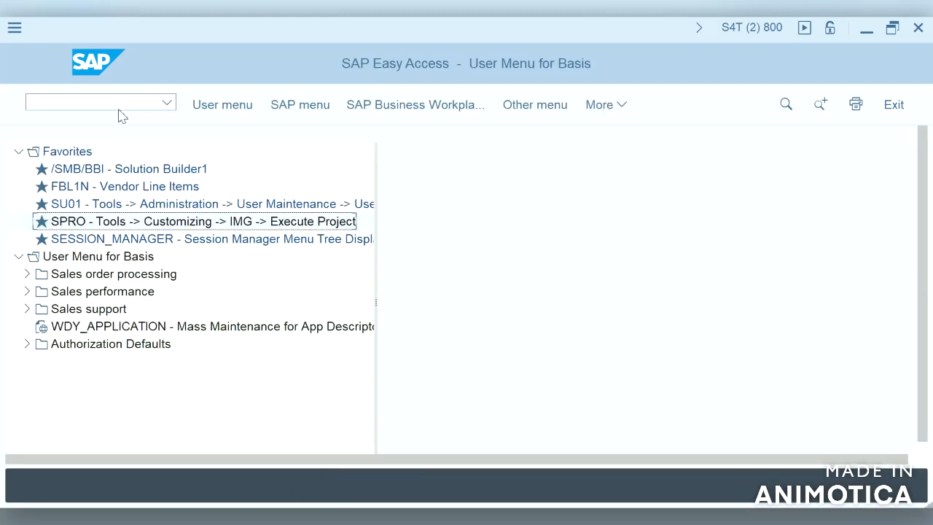
{"action": "left_click", "coordinate": [118, 109]}
{"action": "type", "text": "fb50"}
{"action": "key", "text": "Return"}
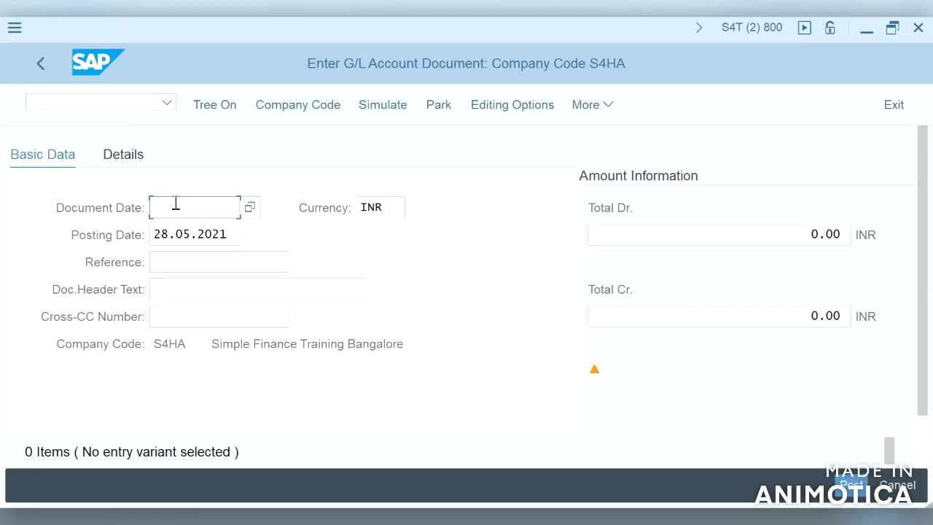
Set the document date to 28.05.2021 and enter test as both the reference and the document header text.
{"action": "key", "text": "F4"}
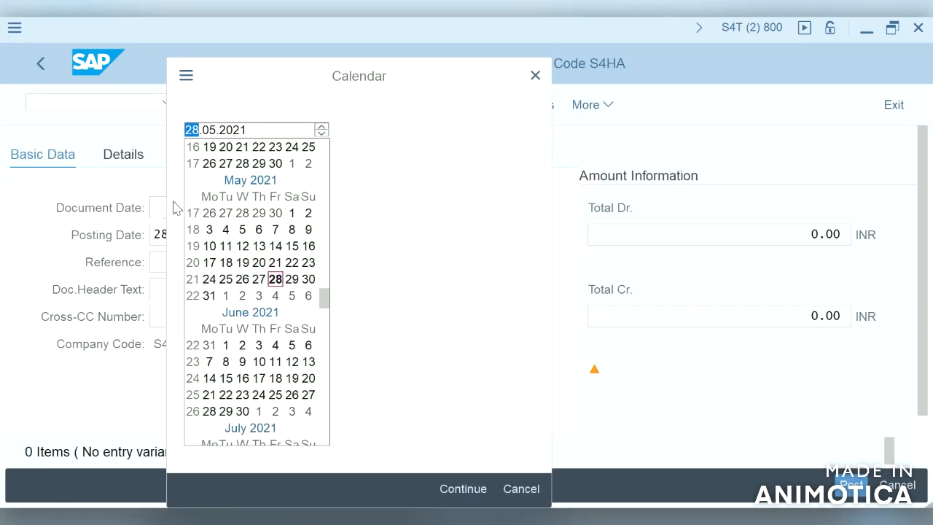
{"action": "key", "text": "Return"}
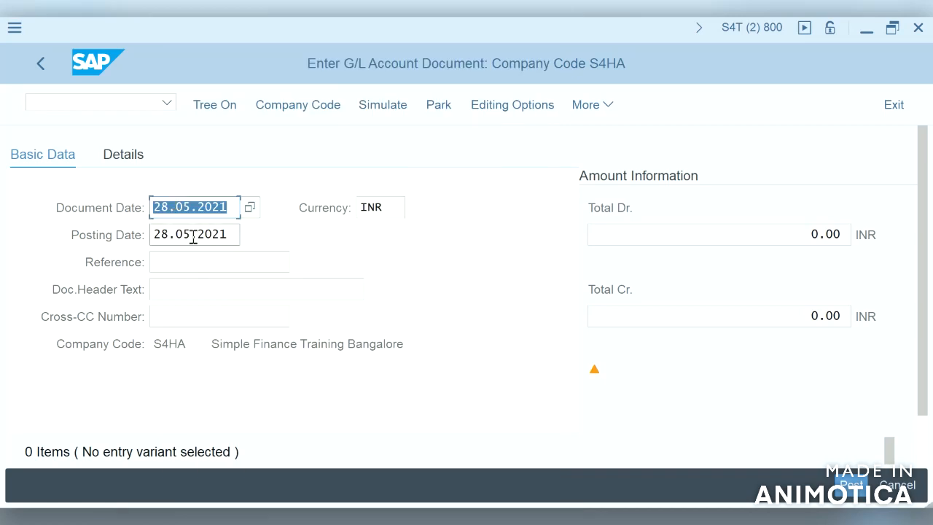
{"action": "left_click", "coordinate": [208, 265]}
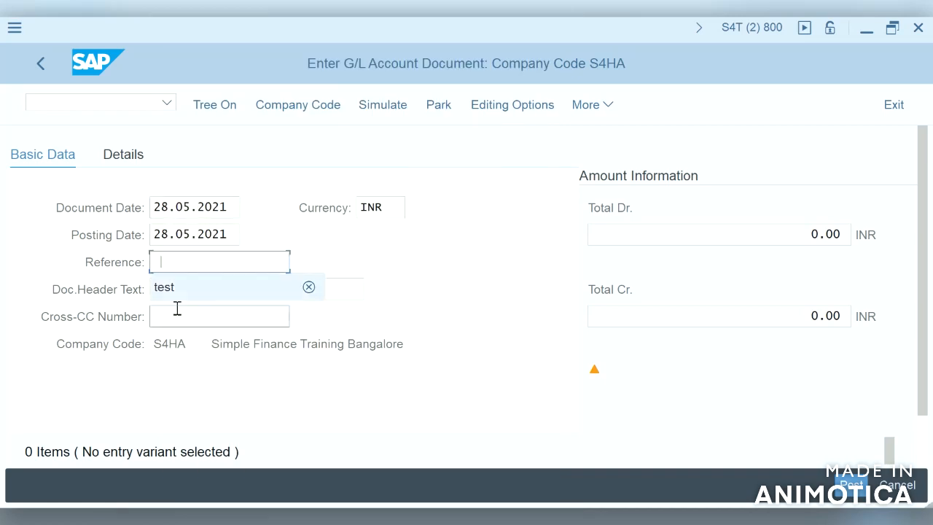
{"action": "left_click", "coordinate": [178, 290]}
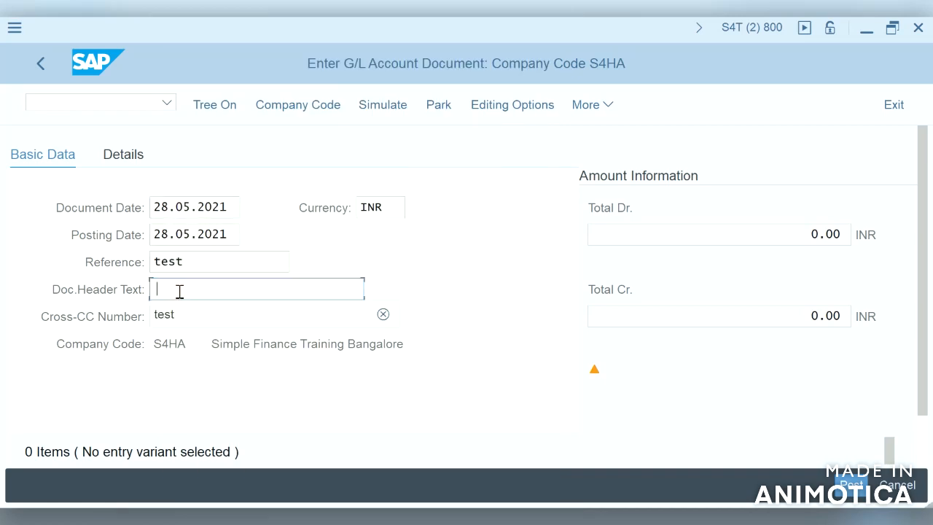
{"action": "left_click", "coordinate": [172, 324]}
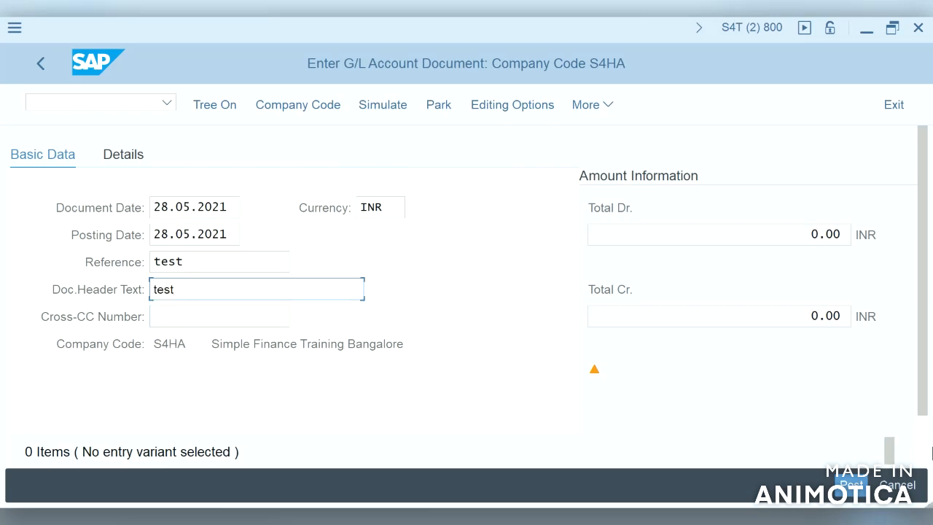
Enter the first line item as a debit of 1000 to G/L account 4000 and go to the second line.
{"action": "scroll", "coordinate": [928, 434], "scroll_direction": "down", "scroll_amount": 2}
{"action": "left_click", "coordinate": [125, 443]}
{"action": "left_click", "coordinate": [126, 443]}
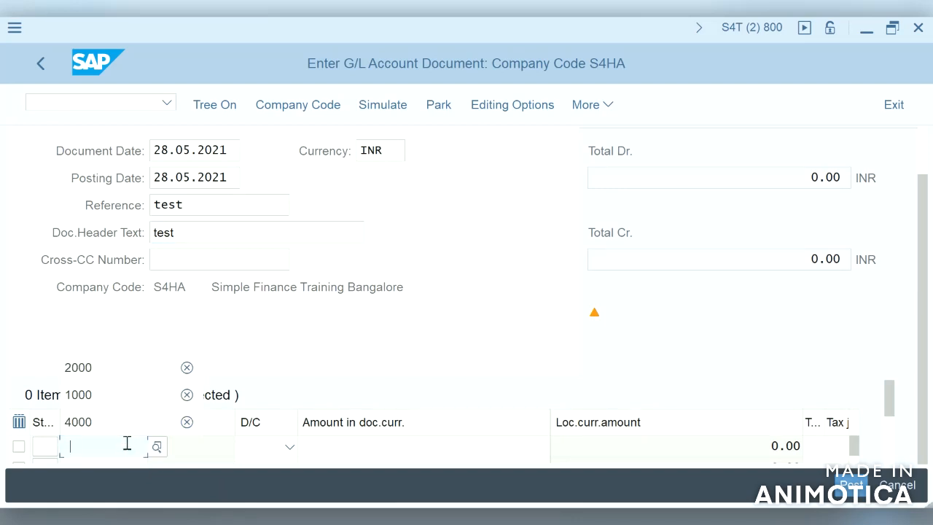
{"action": "left_click", "coordinate": [106, 429]}
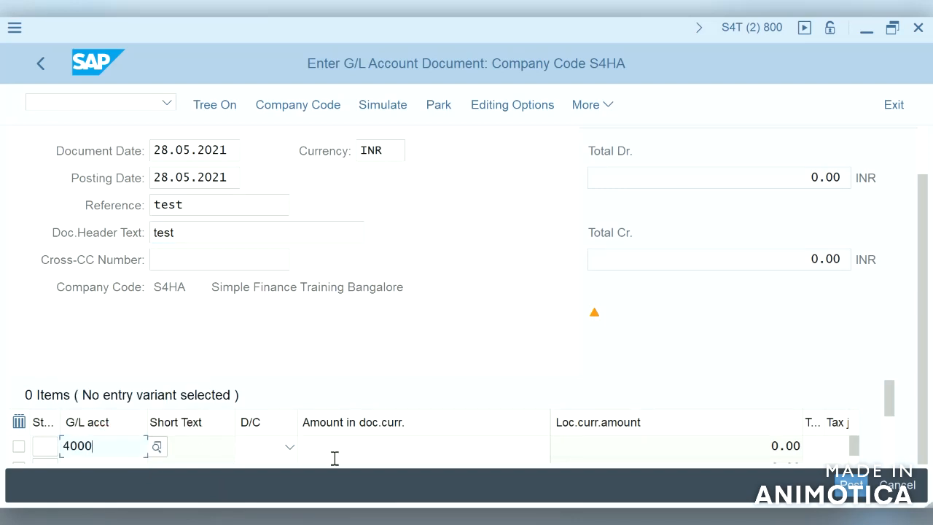
{"action": "left_click", "coordinate": [289, 446]}
{"action": "left_click", "coordinate": [274, 392]}
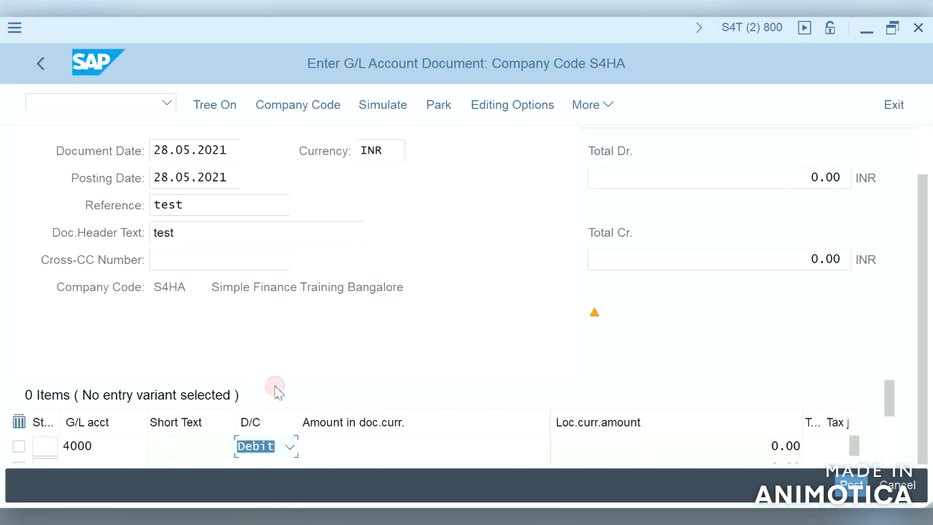
{"action": "left_click", "coordinate": [349, 446]}
{"action": "type", "text": "1"}
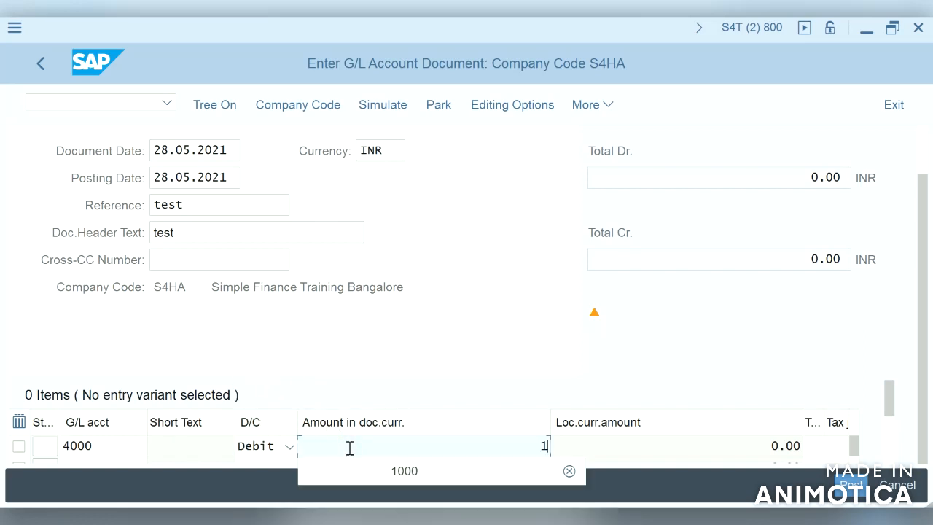
{"action": "type", "text": "000"}
{"action": "left_click", "coordinate": [139, 459]}
{"action": "type", "text": "10"}
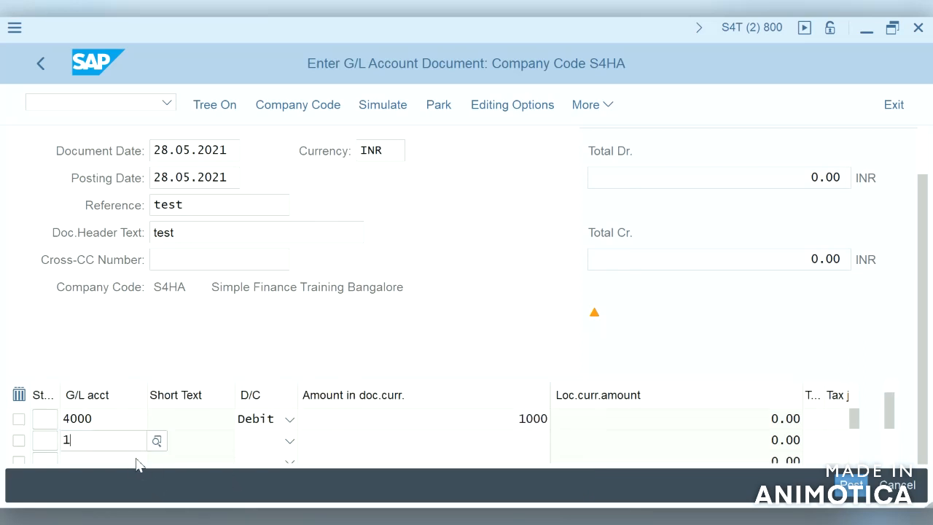
{"action": "type", "text": "00"}
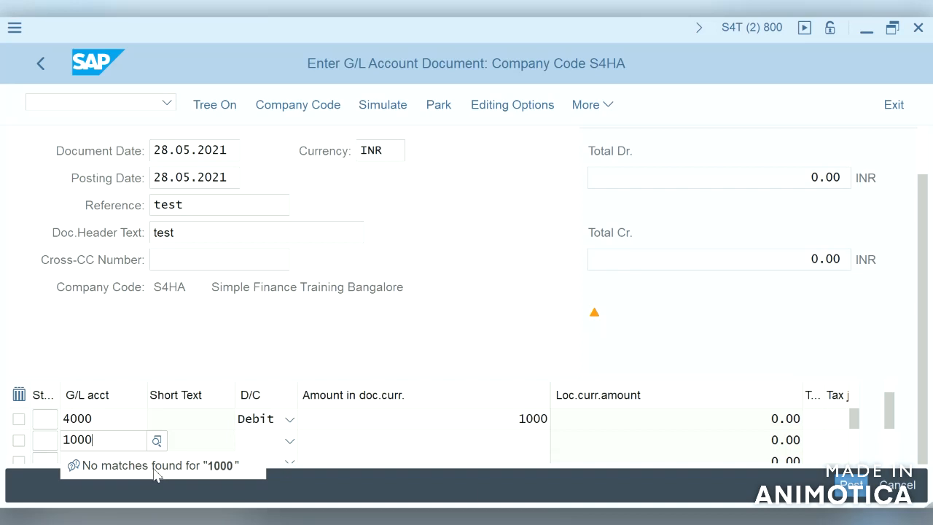
{"action": "key", "text": "BackSpace"}
{"action": "key", "text": "BackSpace"}
{"action": "key", "text": "BackSpace"}
{"action": "key", "text": "BackSpace"}
Enter G/L account 2000 in the second line as a credit of 1000 and check the items.
{"action": "type", "text": "2000"}
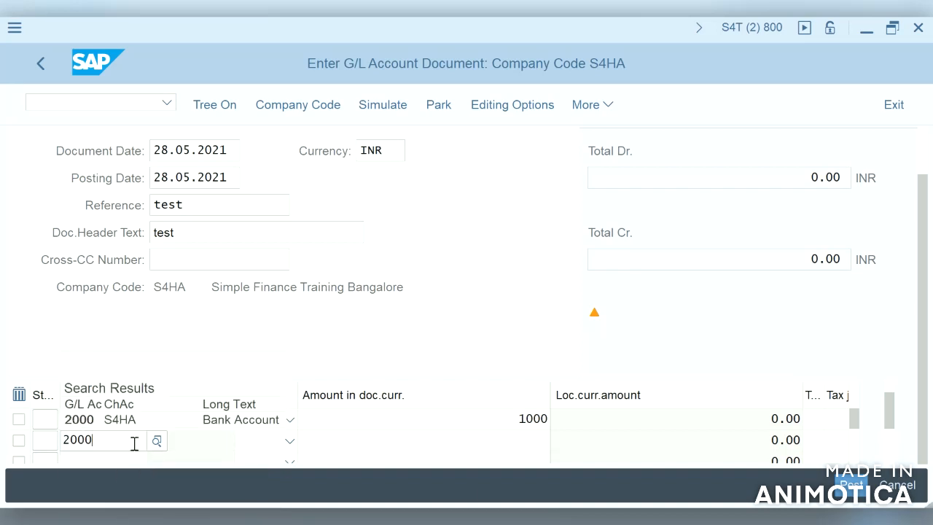
{"action": "left_click", "coordinate": [83, 420]}
{"action": "left_click", "coordinate": [263, 445]}
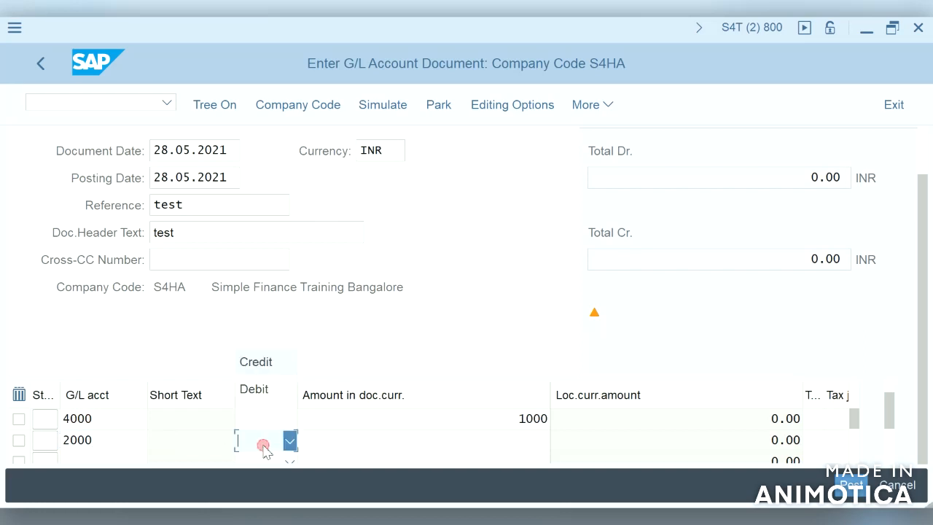
{"action": "left_click", "coordinate": [261, 361]}
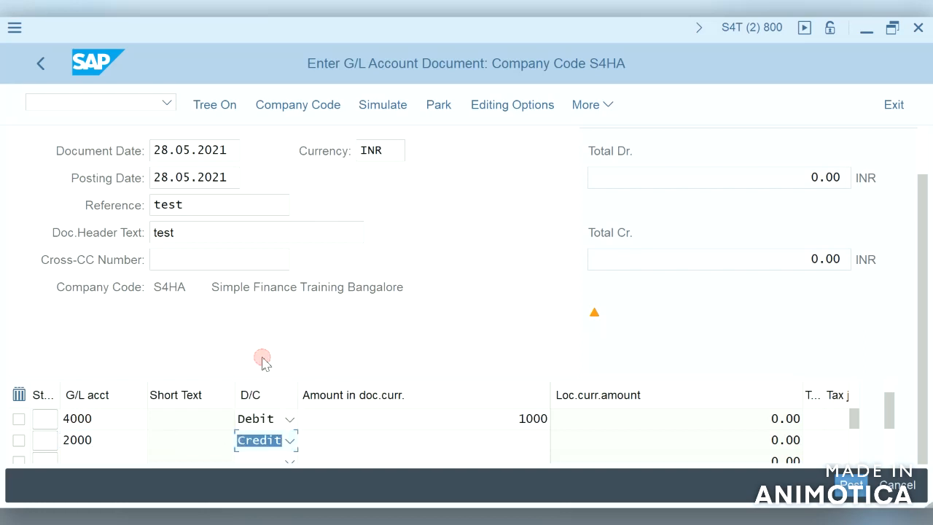
{"action": "left_click", "coordinate": [497, 438]}
{"action": "type", "text": "1000"}
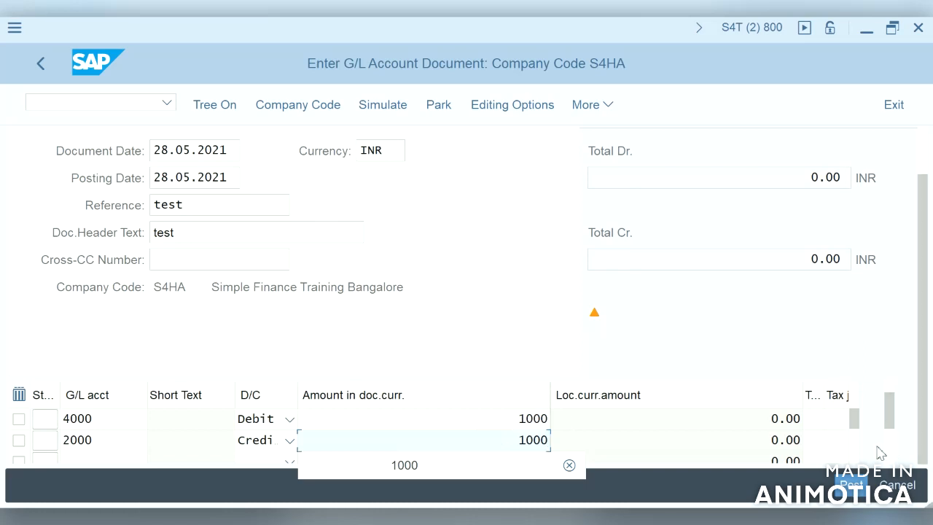
{"action": "key", "text": "Return"}
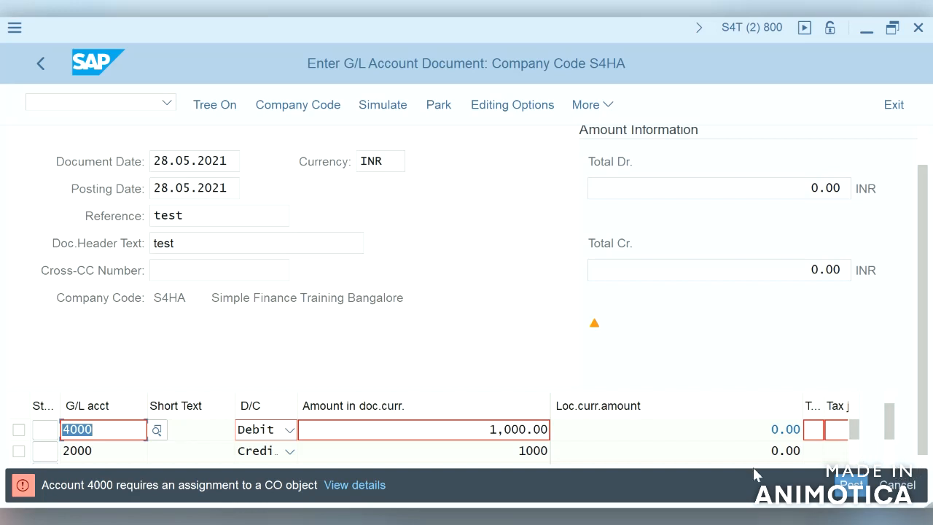
Assign cost center S4HA-1 to the account 4000 debit line and check the document again.
{"action": "left_click", "coordinate": [502, 432]}
{"action": "key", "text": "Tab"}
{"action": "key", "text": "Tab"}
{"action": "key", "text": "Tab"}
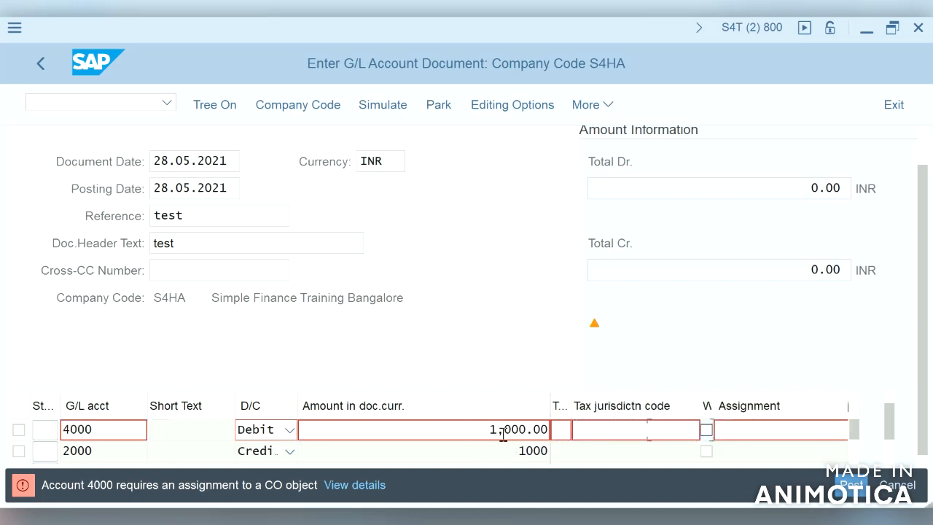
{"action": "key", "text": "Tab"}
{"action": "key", "text": "Tab"}
{"action": "key", "text": "Tab"}
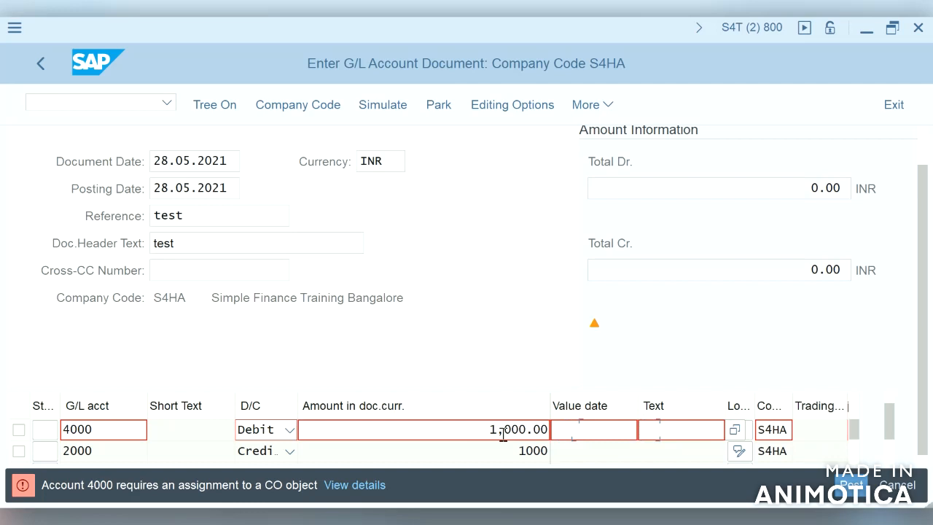
{"action": "key", "text": "Tab"}
{"action": "key", "text": "Tab"}
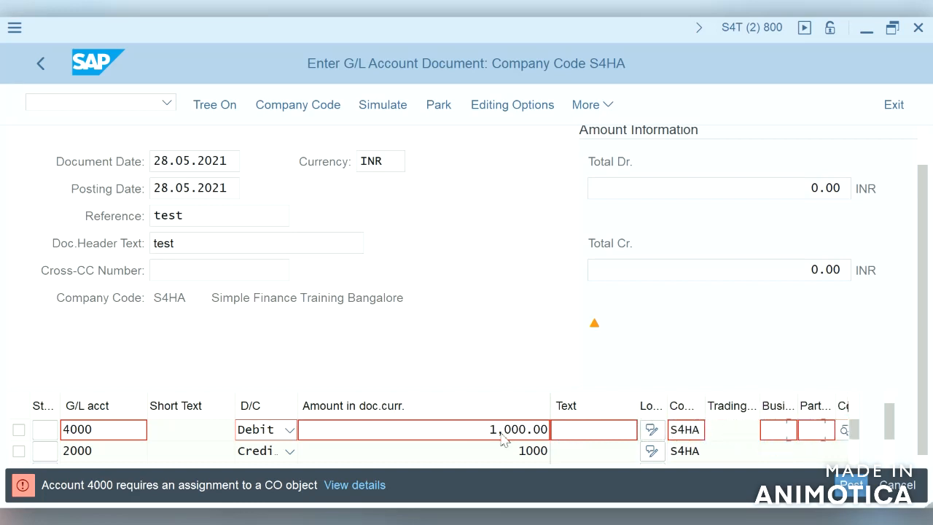
{"action": "key", "text": "Tab"}
{"action": "type", "text": "s4"}
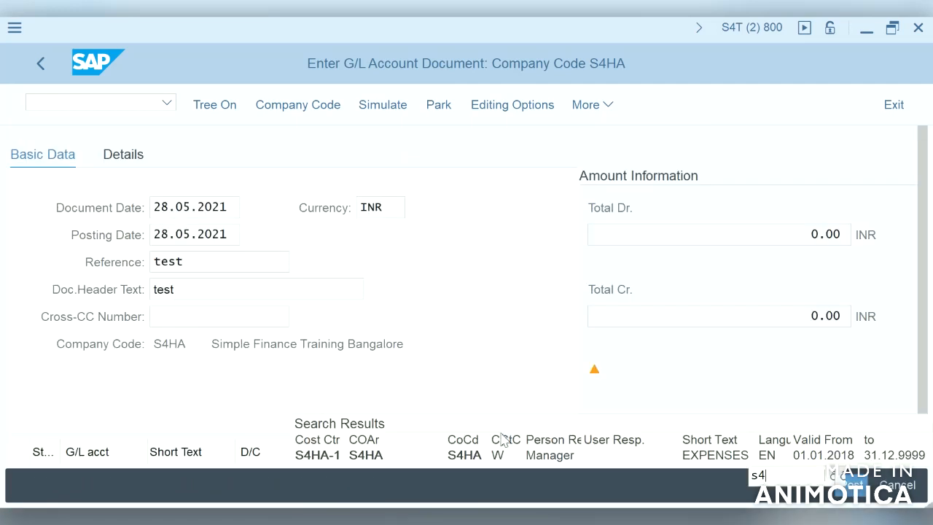
{"action": "type", "text": "ha-1"}
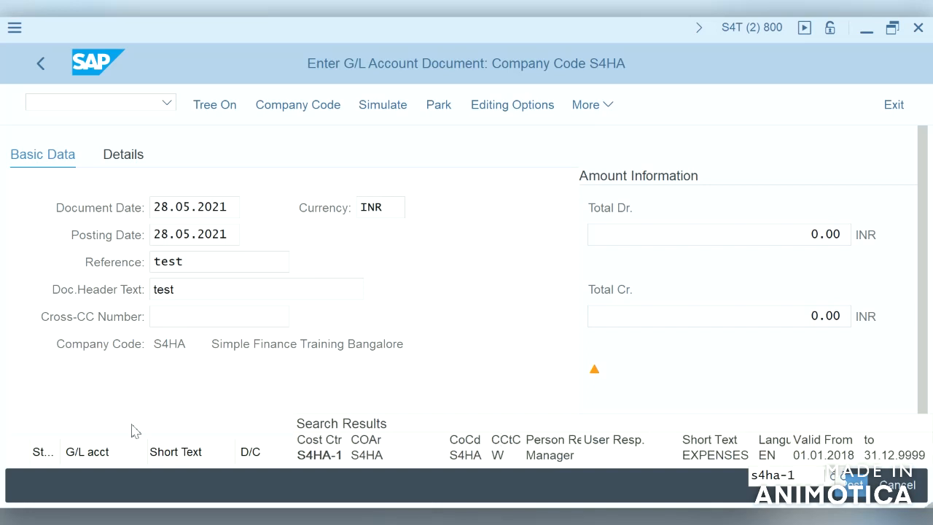
{"action": "left_click", "coordinate": [327, 464]}
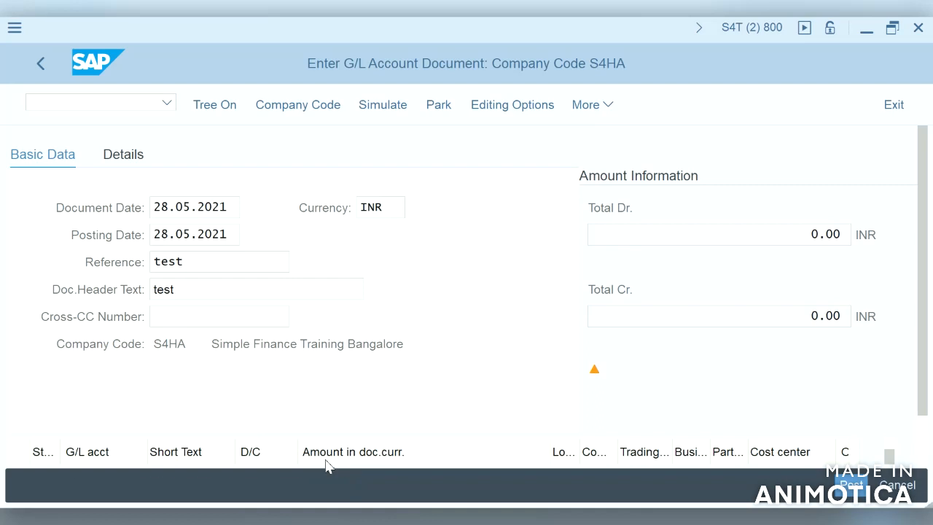
{"action": "key", "text": "Return"}
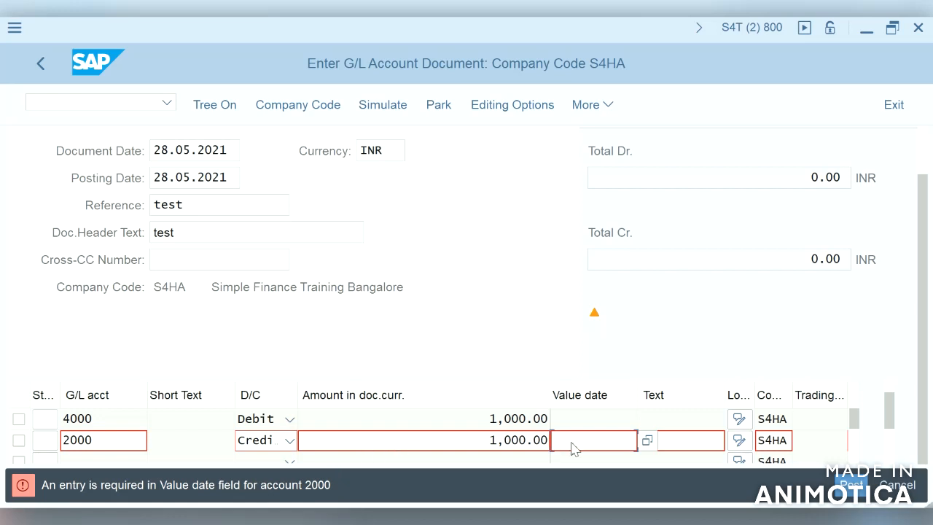
Set the value date of the account 2000 line to 28.05.2021 and try to post the document.
{"action": "left_click", "coordinate": [607, 442]}
{"action": "key", "text": "F4"}
{"action": "key", "text": "Return"}
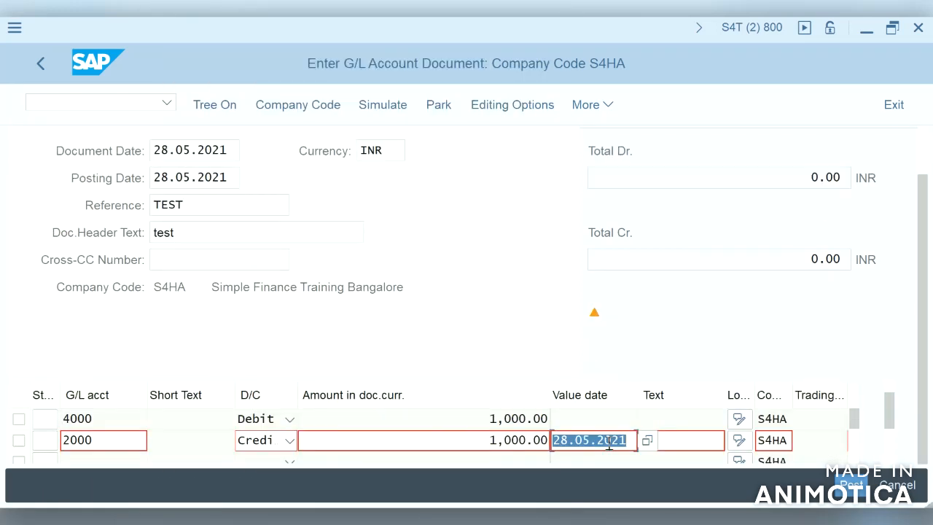
{"action": "key", "text": "Return"}
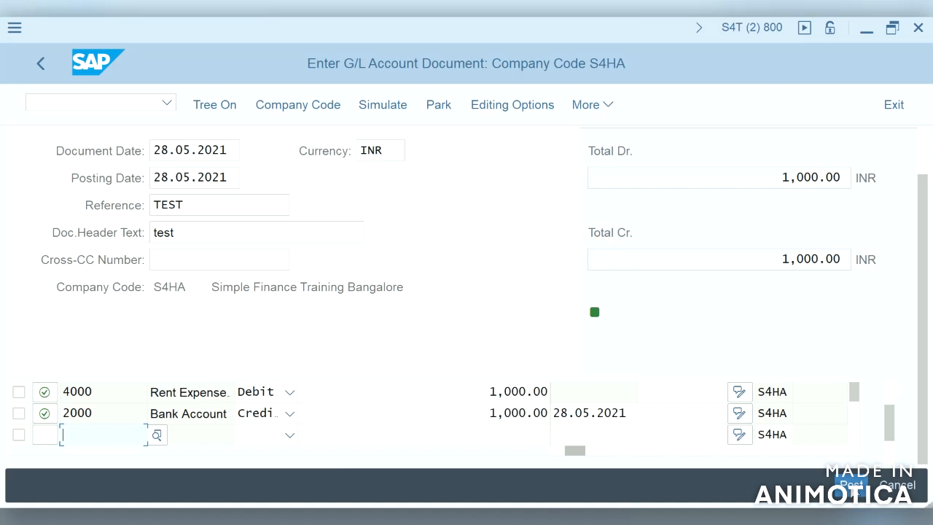
{"action": "left_click", "coordinate": [850, 484]}
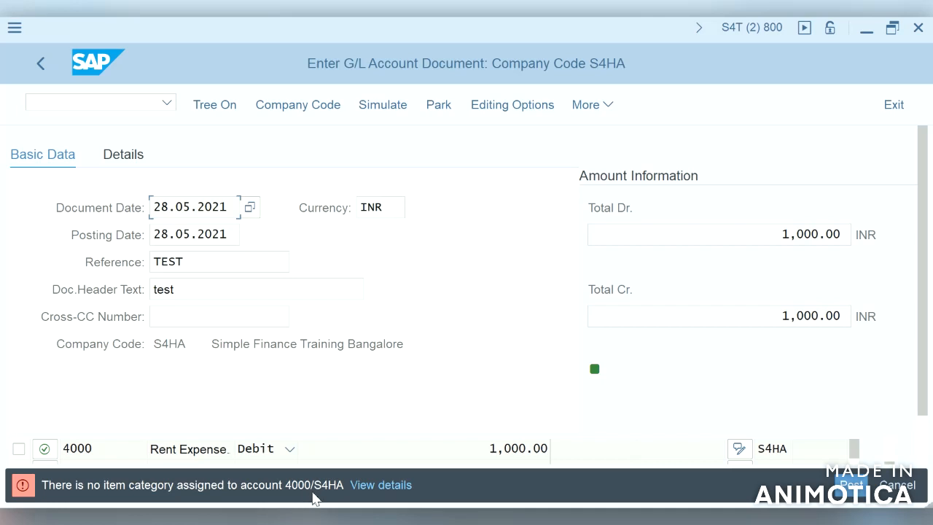
Open the error message's details and follow its link to Classify G/L Accounts for Document Splitting for chart of accounts S4HA.
{"action": "left_click", "coordinate": [386, 486]}
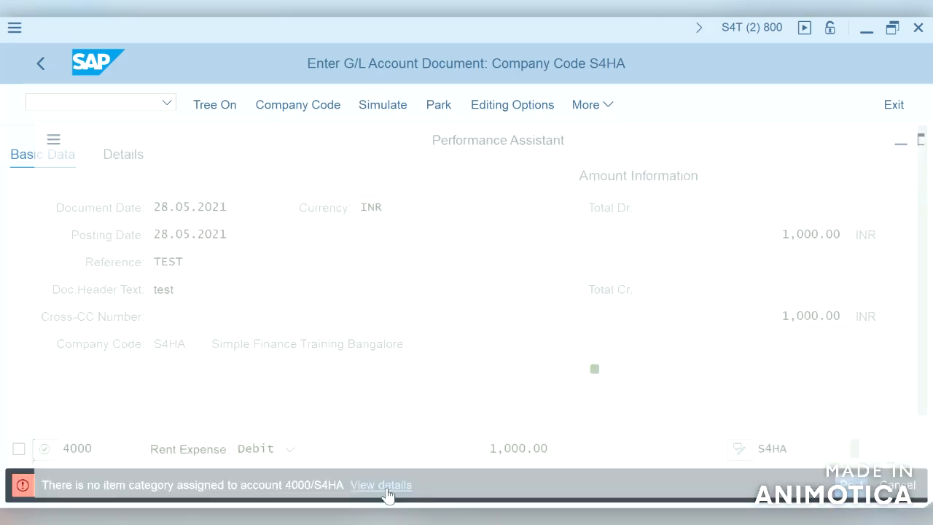
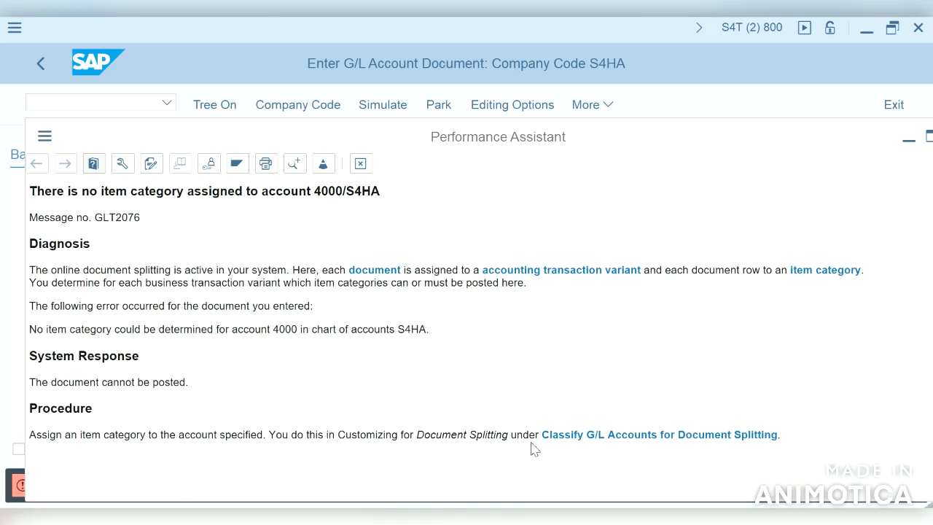
{"action": "left_click", "coordinate": [616, 437]}
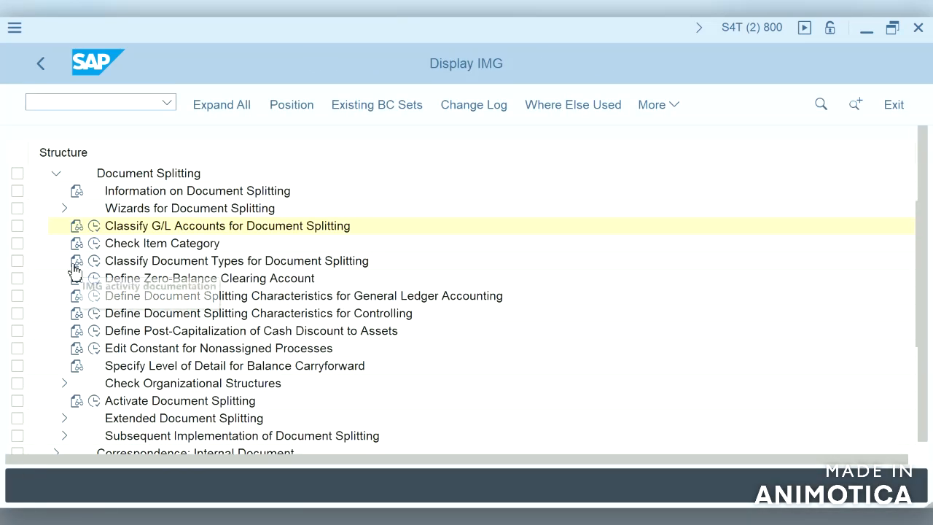
{"action": "left_click", "coordinate": [96, 227]}
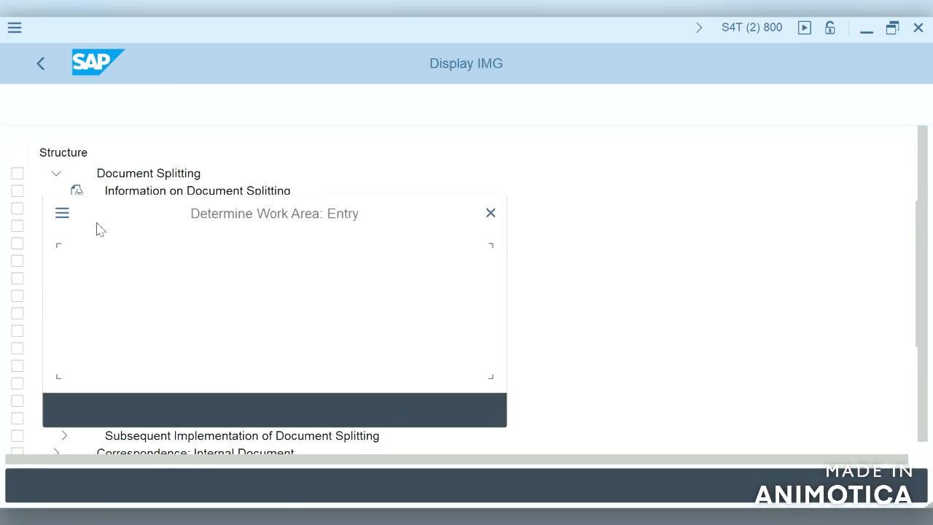
{"action": "key", "text": "Return"}
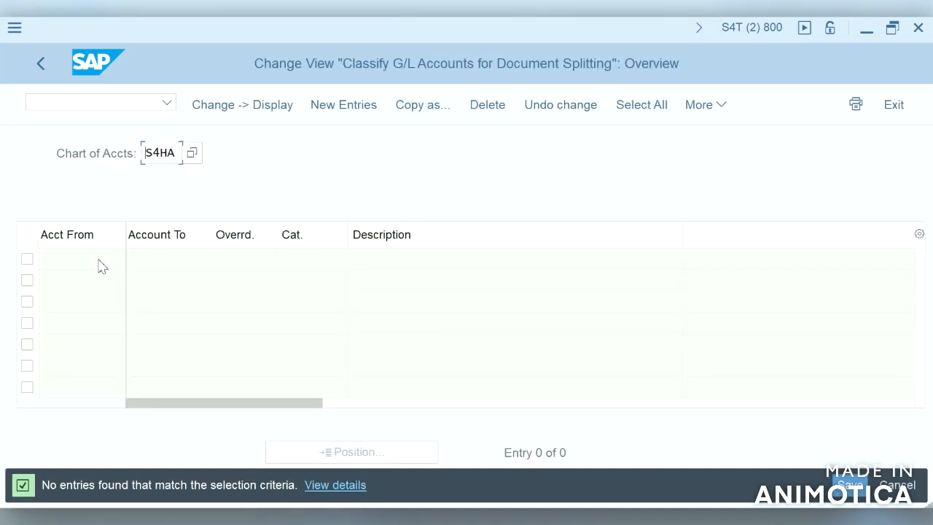
Create a new document-splitting classification entry for the account range 4000 to 4999.
{"action": "left_click", "coordinate": [338, 105]}
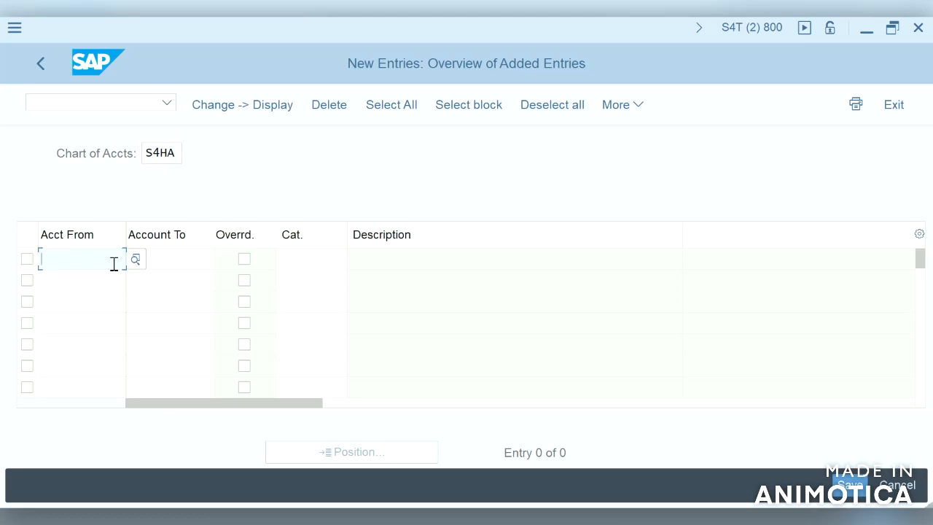
{"action": "type", "text": "400"}
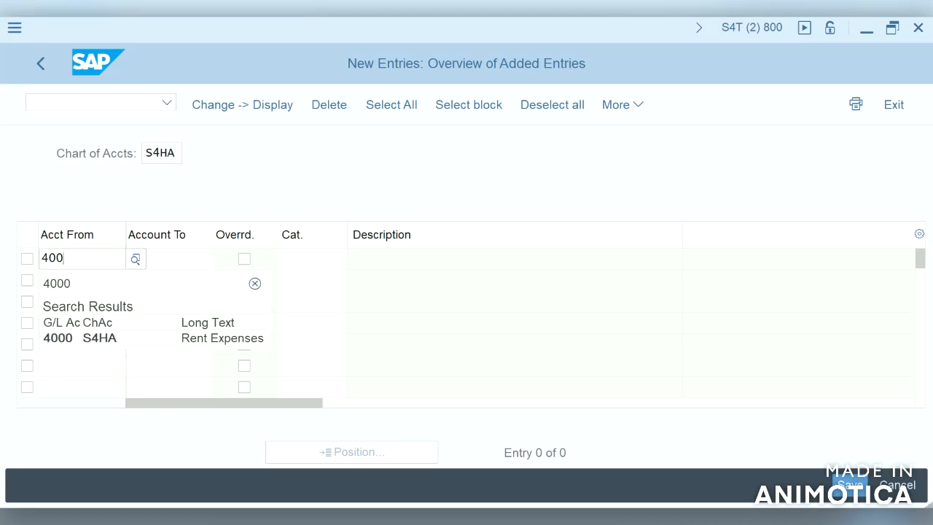
{"action": "type", "text": "0"}
{"action": "key", "text": "Tab"}
{"action": "type", "text": "4999"}
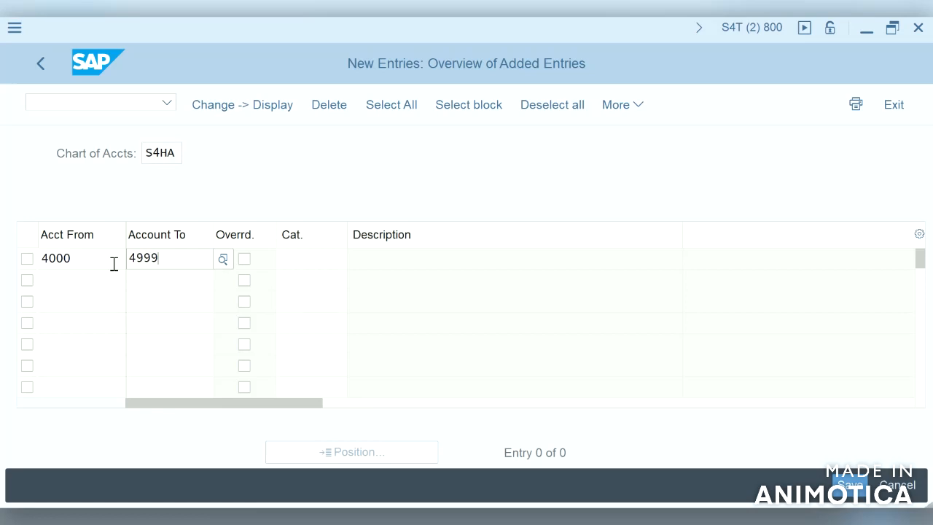
Assign item category 20000 (Expense) to the 4000 to 4999 range and save it under customizing request S4TK900694.
{"action": "left_click", "coordinate": [308, 263]}
{"action": "left_click", "coordinate": [365, 257]}
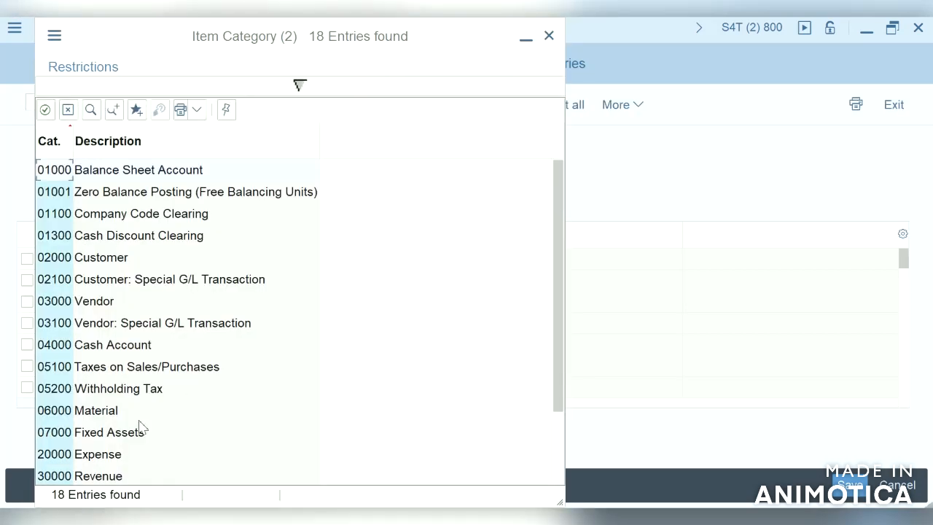
{"action": "left_click", "coordinate": [97, 459]}
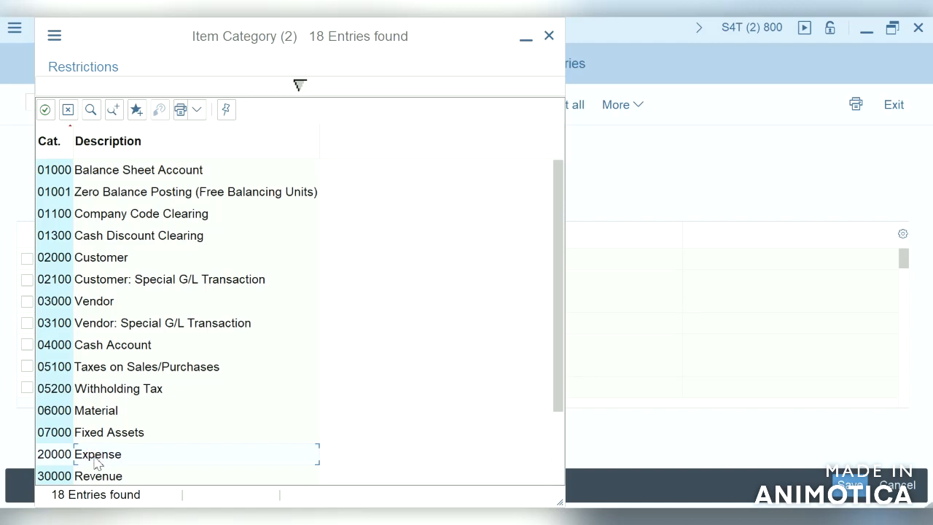
{"action": "double_click", "coordinate": [97, 459]}
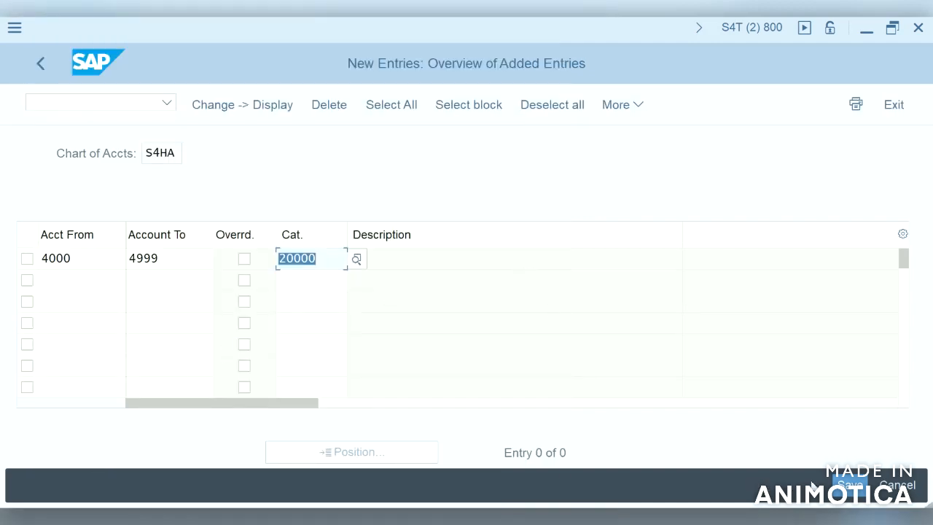
{"action": "left_click", "coordinate": [851, 489]}
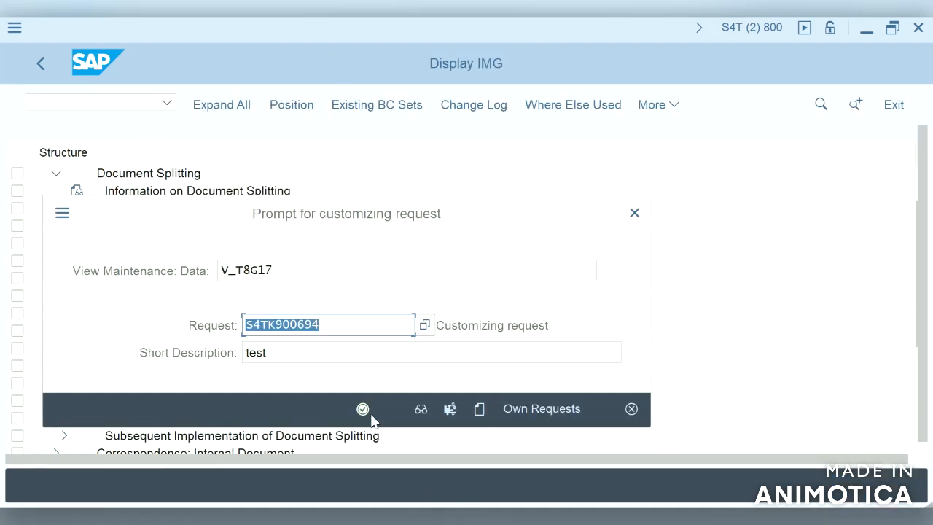
{"action": "left_click", "coordinate": [364, 409]}
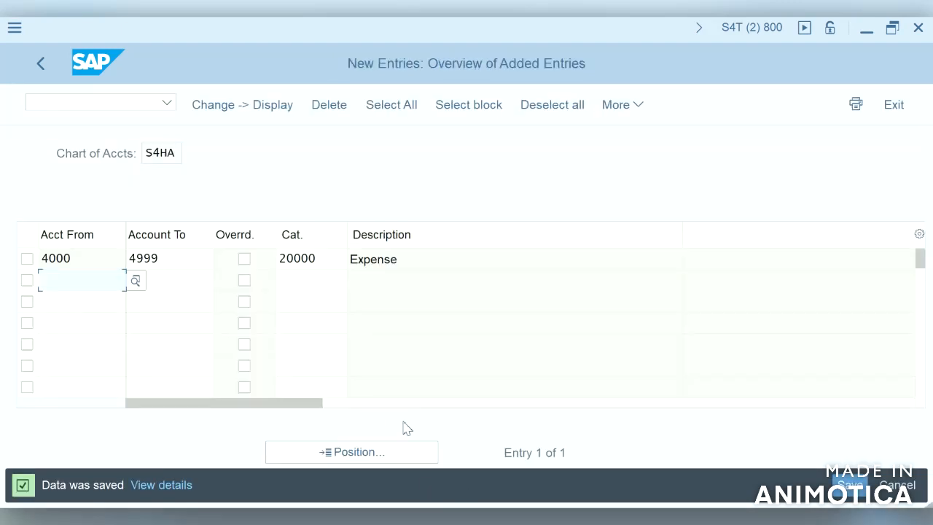
In the G/L document, set the account 2000 credit line's value date to 28.05.2021, check the items and try to post.
{"action": "mouse_move", "coordinate": [514, 519]}
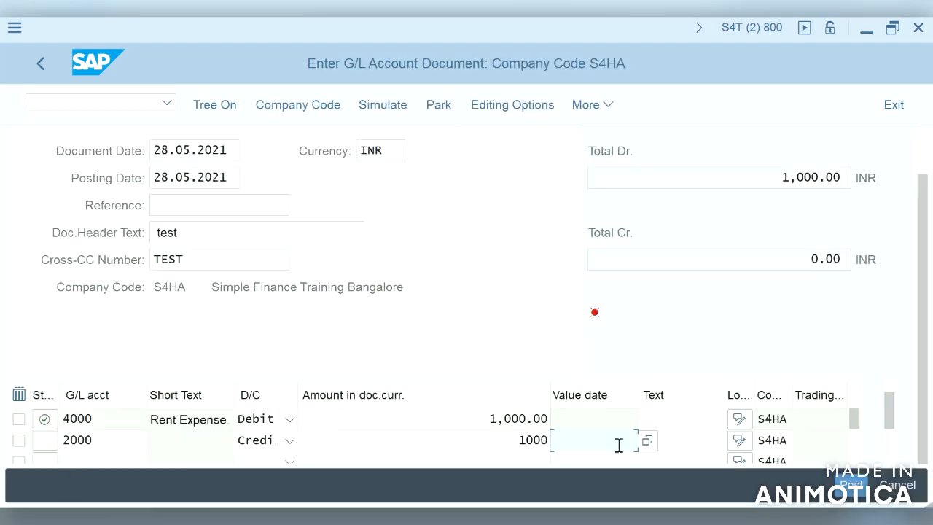
{"action": "key", "text": "F4"}
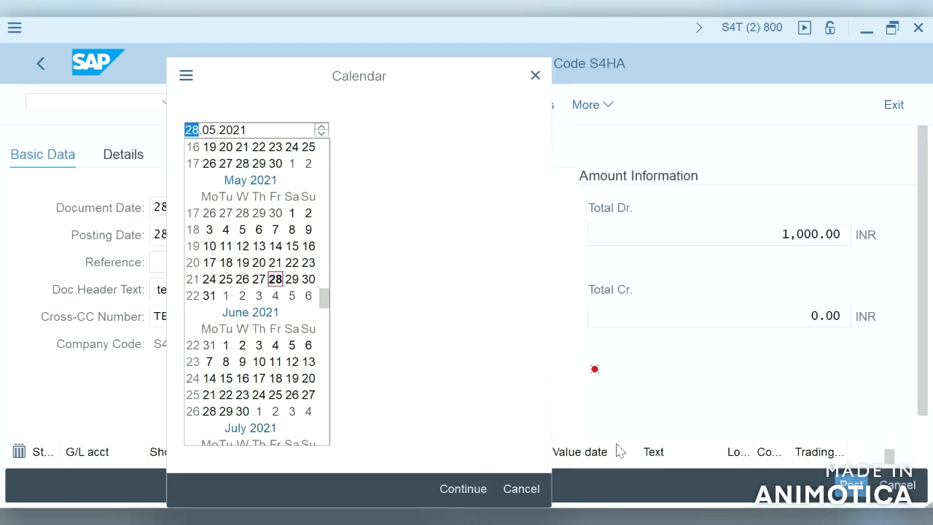
{"action": "key", "text": "Return"}
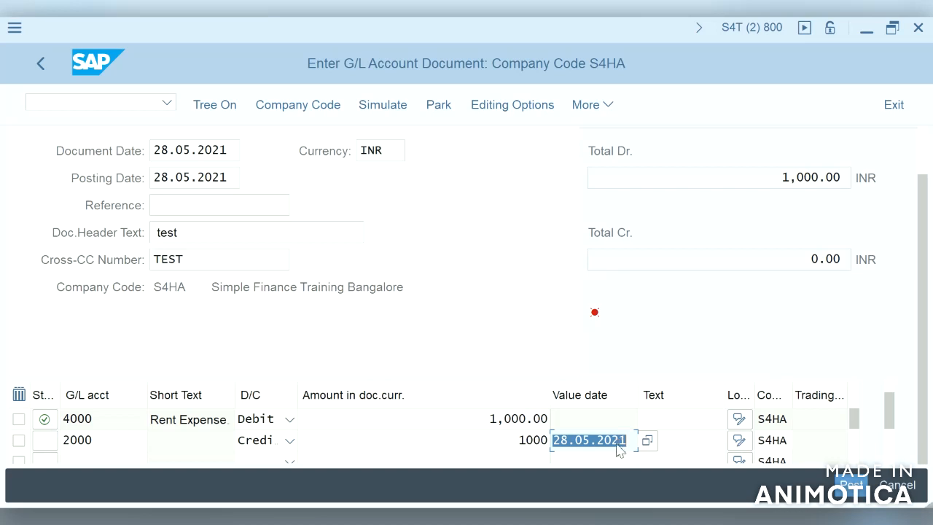
{"action": "key", "text": "Return"}
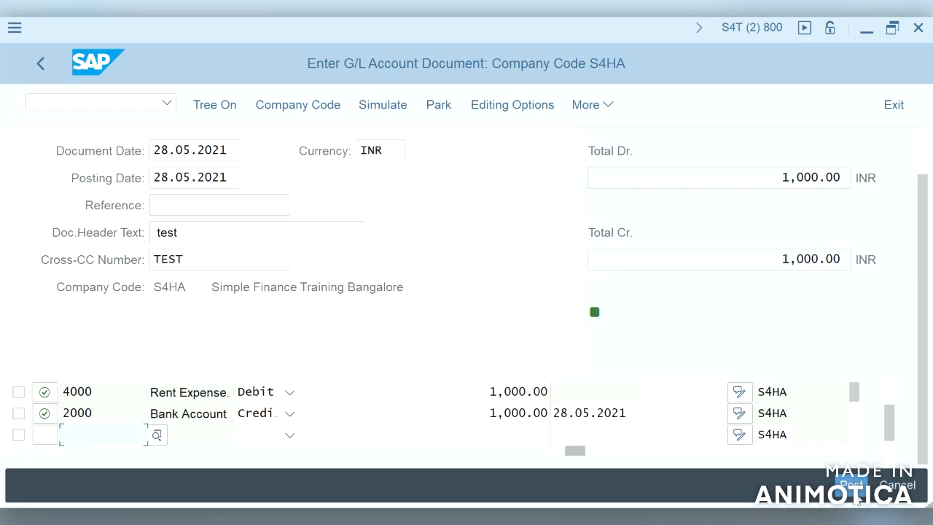
{"action": "left_click", "coordinate": [854, 487]}
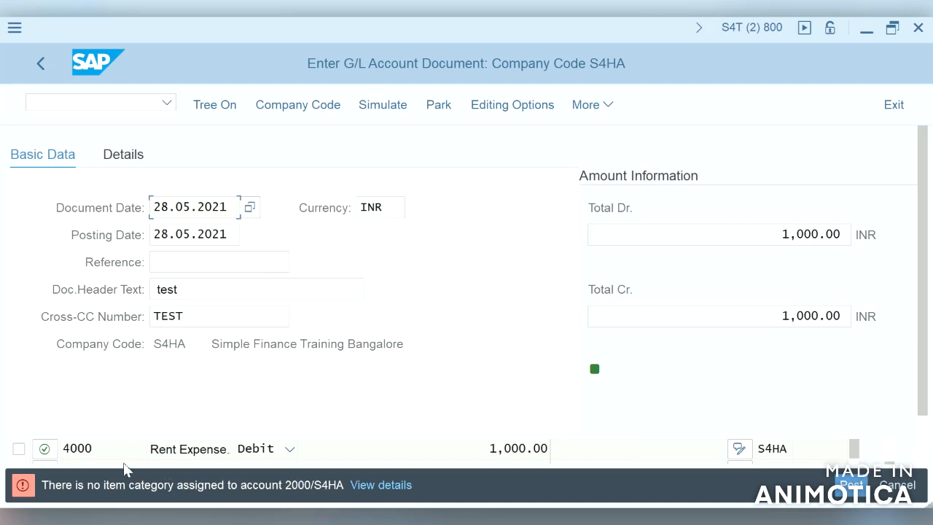
From the posting error's details, open Classify G/L Accounts for Document Splitting again for chart of accounts S4HA.
{"action": "left_click", "coordinate": [385, 490]}
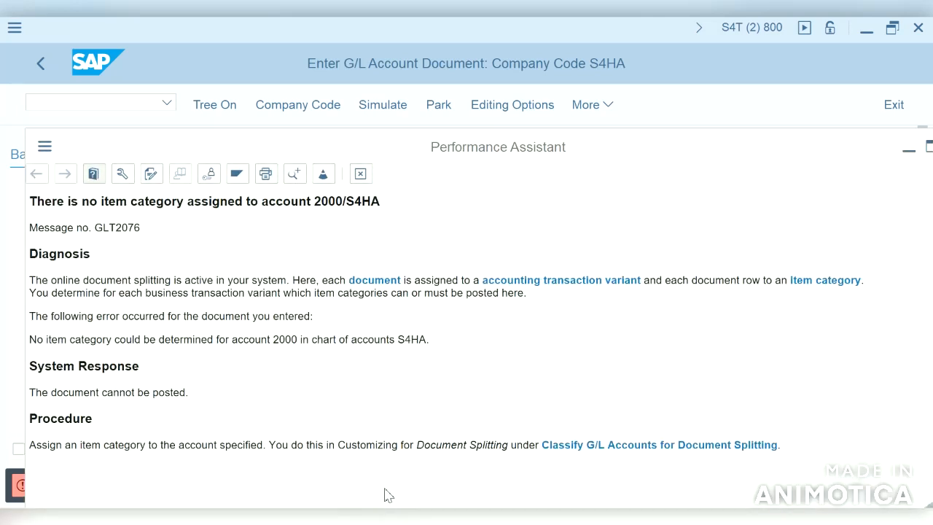
{"action": "left_click", "coordinate": [650, 445]}
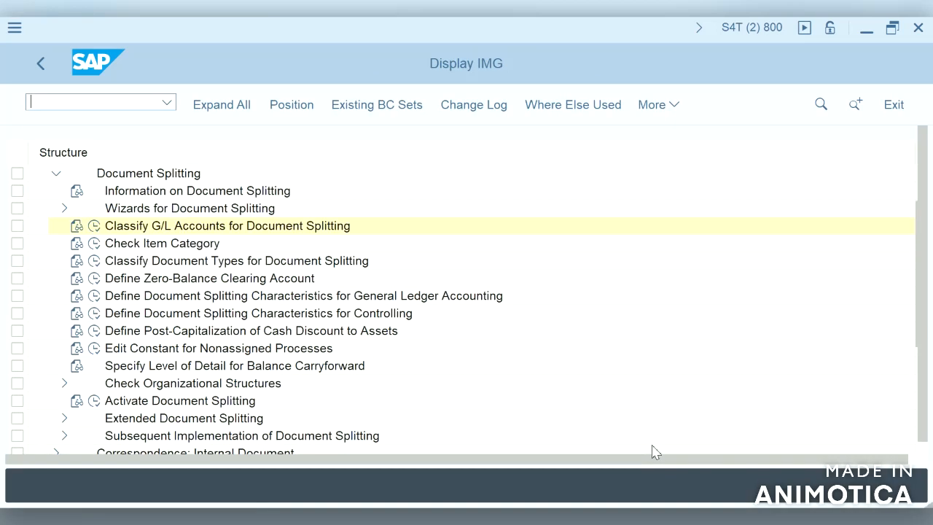
{"action": "left_click", "coordinate": [95, 226]}
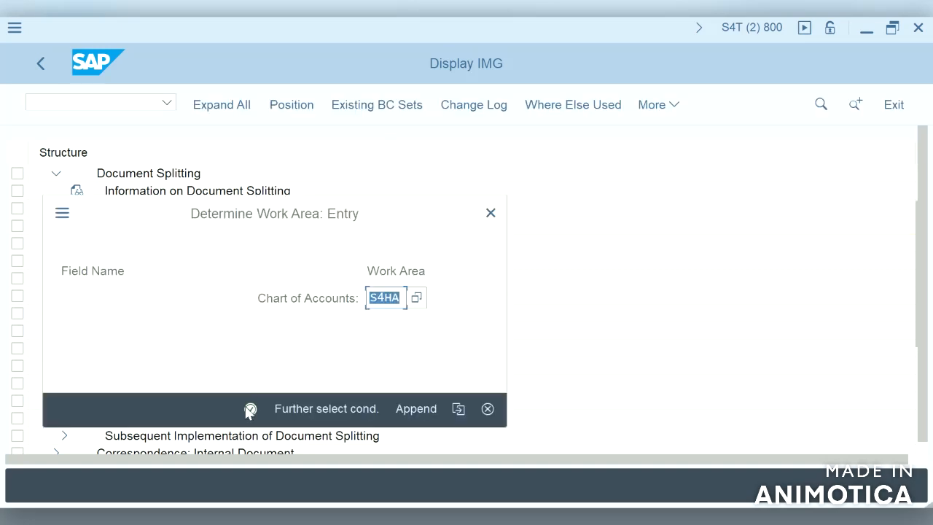
{"action": "left_click", "coordinate": [250, 409]}
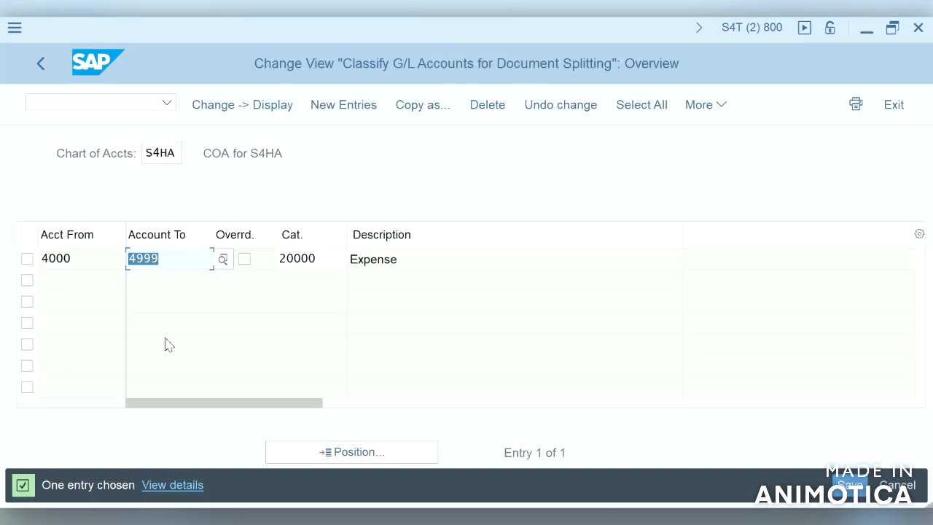
Create a new classification entry for the account range 2000 to 2999.
{"action": "left_click", "coordinate": [342, 104]}
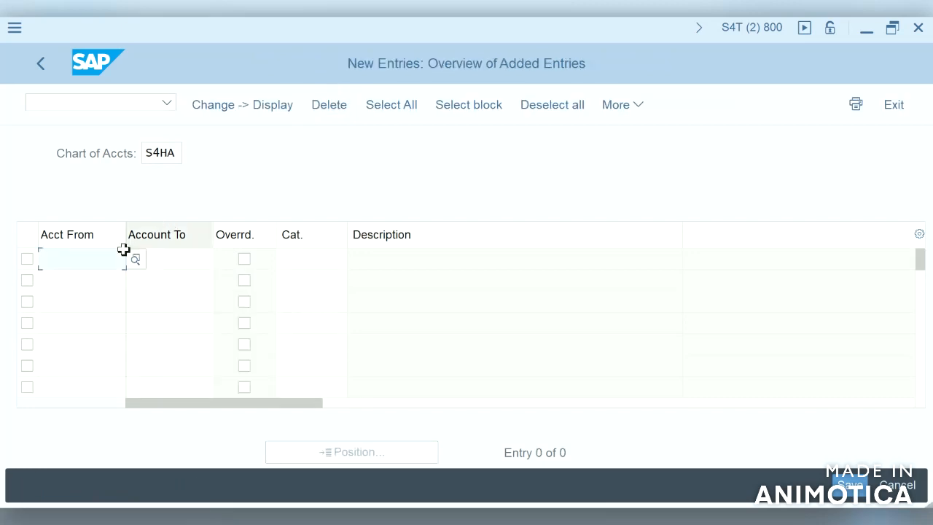
{"action": "type", "text": "2000"}
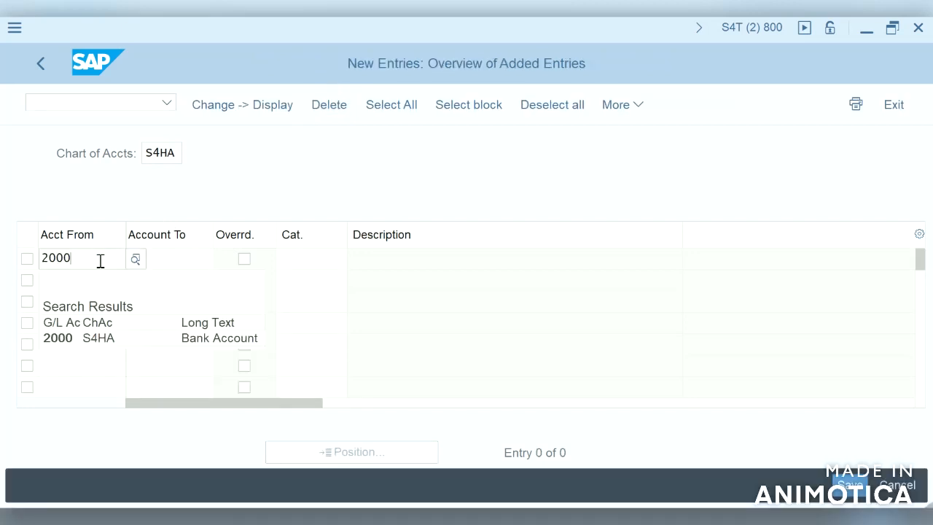
{"action": "left_click", "coordinate": [69, 340]}
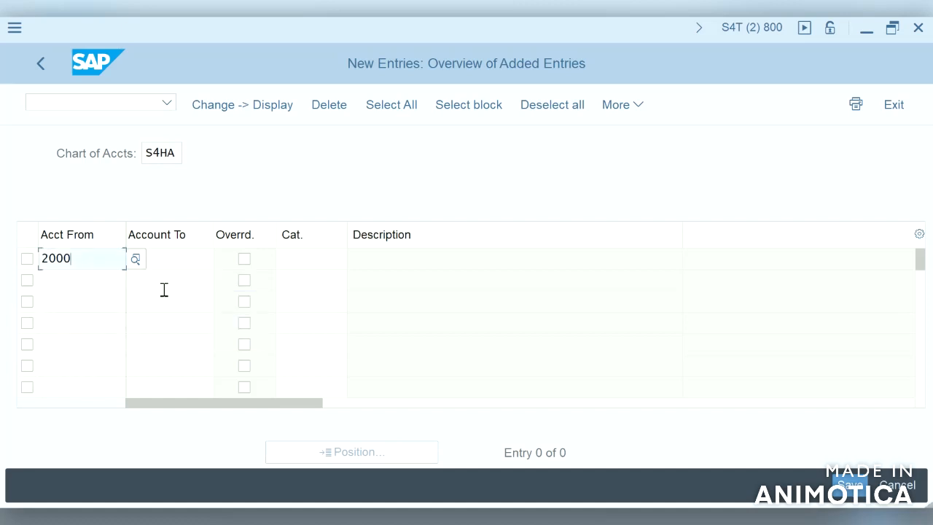
{"action": "left_click", "coordinate": [176, 261]}
{"action": "type", "text": "2999"}
Assign item category 01000 (Balance Sheet Account) to the 2000 to 2999 range.
{"action": "left_click", "coordinate": [297, 260]}
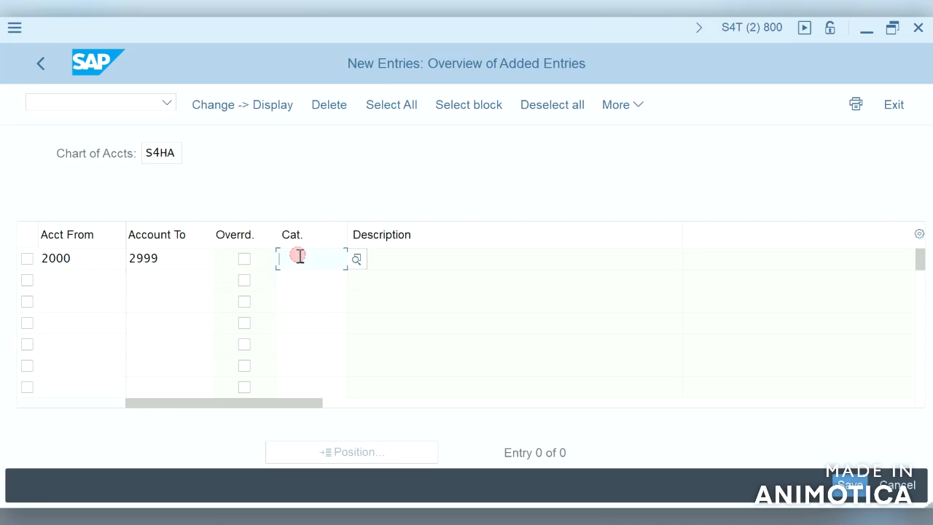
{"action": "left_click", "coordinate": [357, 263]}
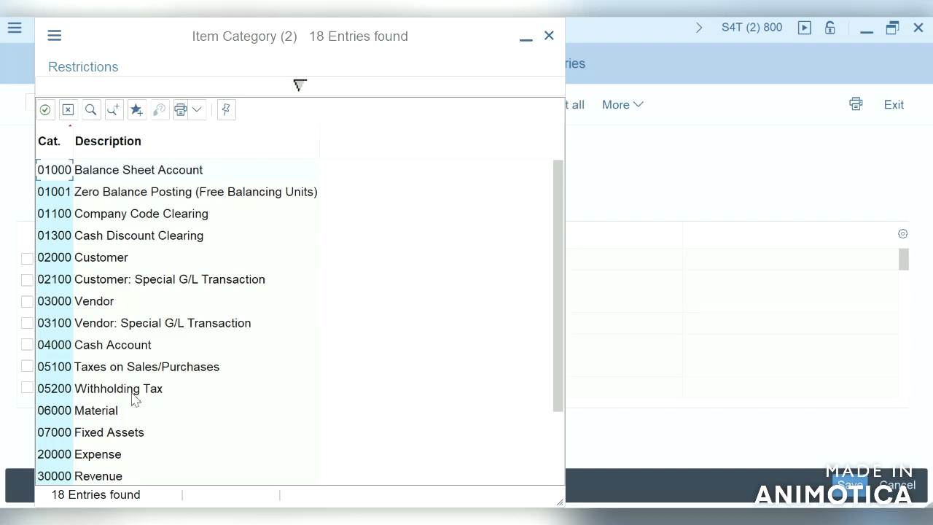
{"action": "left_click", "coordinate": [145, 174]}
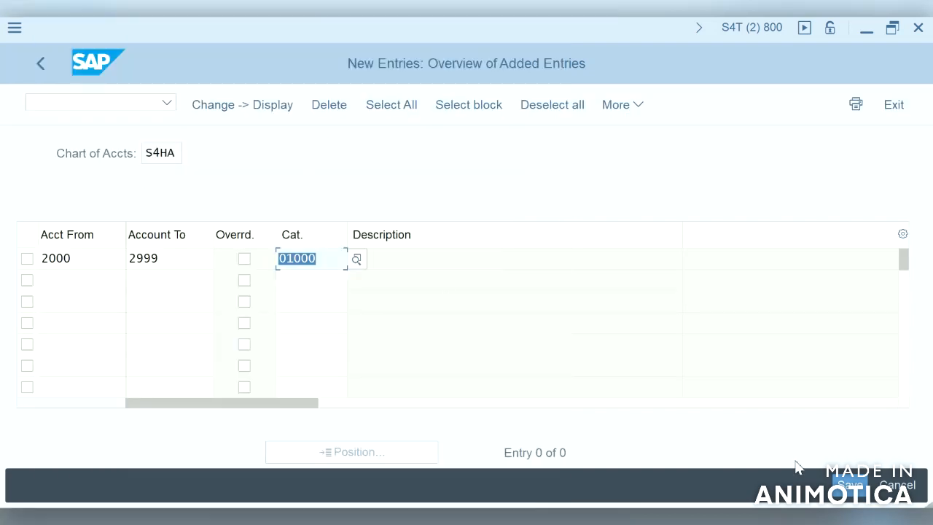
{"action": "left_click", "coordinate": [848, 485]}
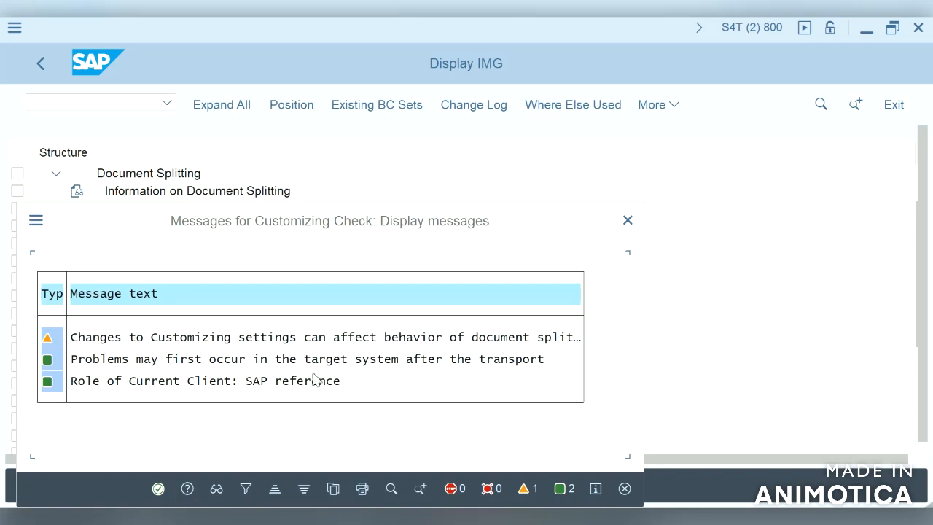
{"action": "left_click", "coordinate": [158, 488]}
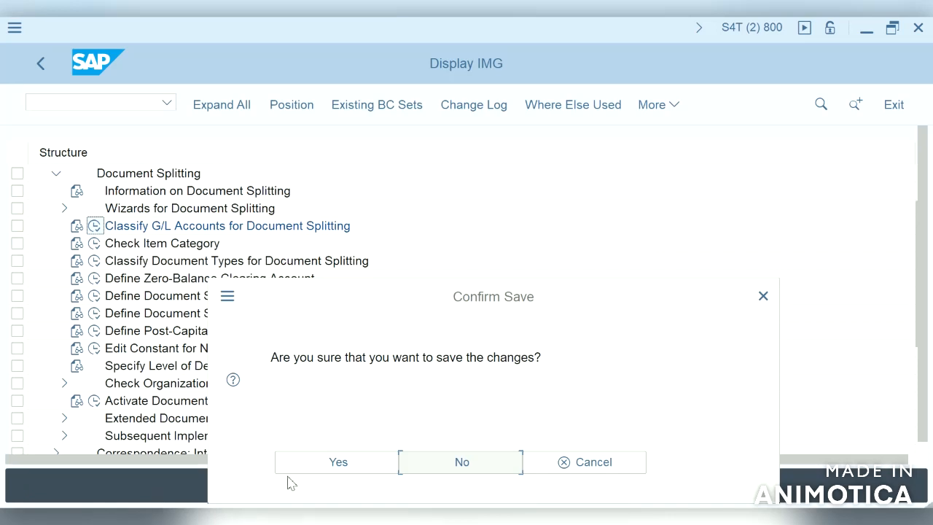
{"action": "left_click", "coordinate": [338, 465]}
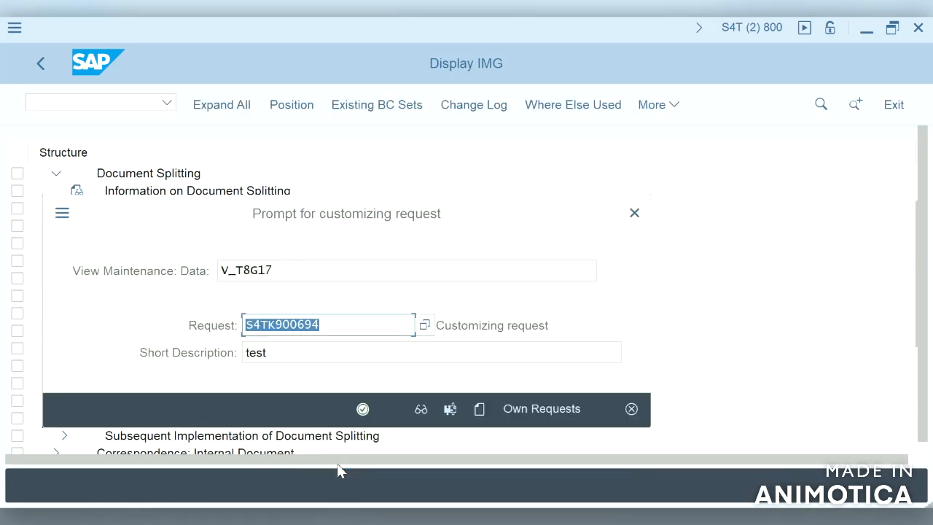
{"action": "left_click", "coordinate": [635, 214]}
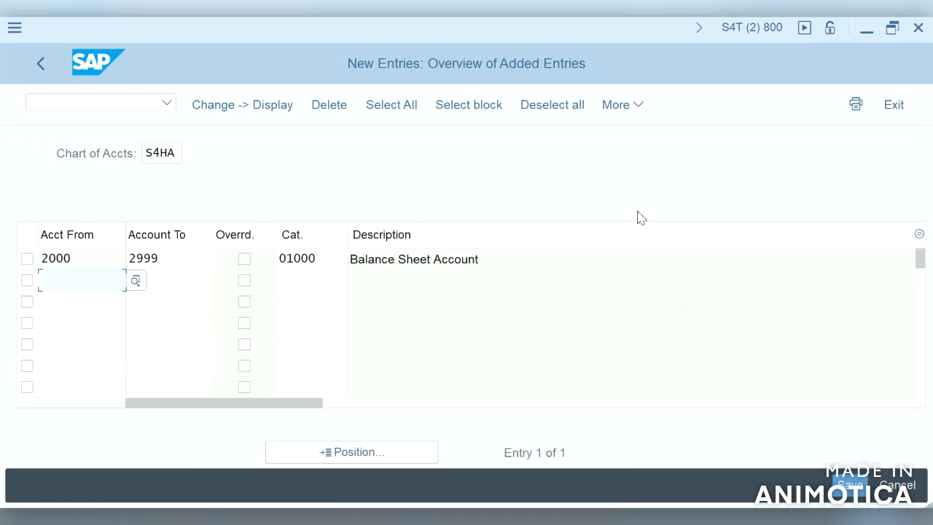
Save the 2000 to 2999 entry under customizing request S4TK900694, accepting the check messages, and leave the classification view.
{"action": "left_click", "coordinate": [831, 482]}
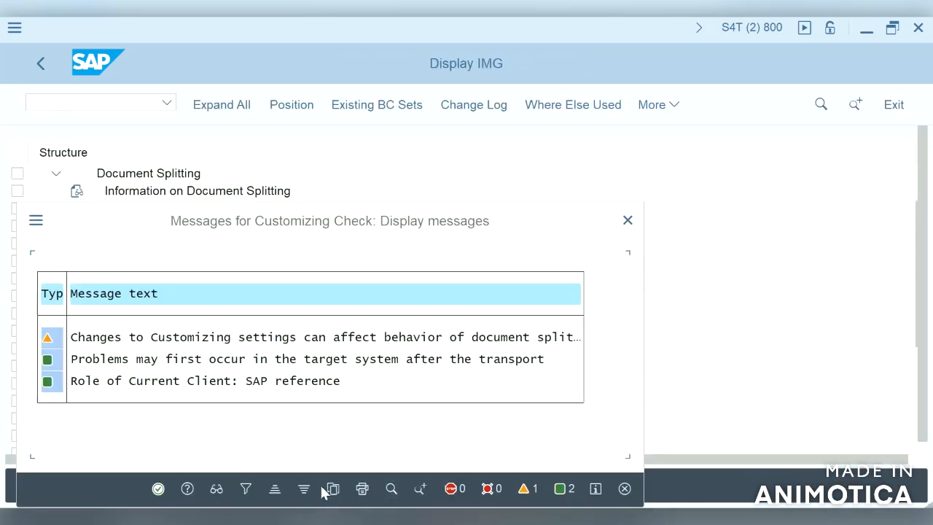
{"action": "left_click", "coordinate": [159, 488]}
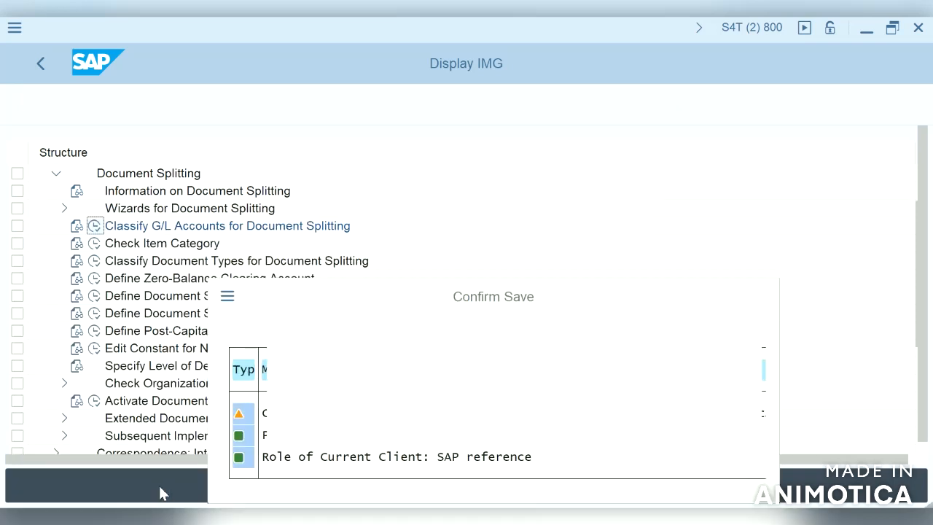
{"action": "left_click", "coordinate": [371, 460]}
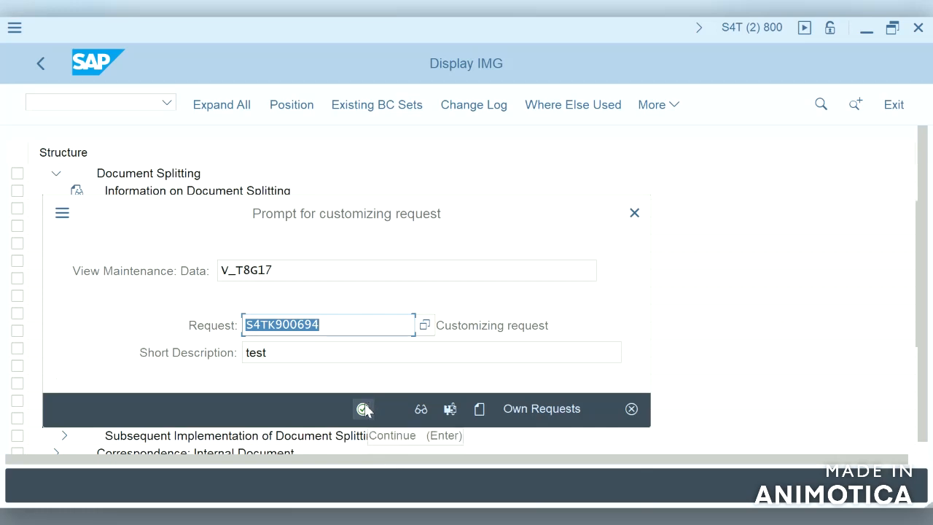
{"action": "left_click", "coordinate": [363, 408]}
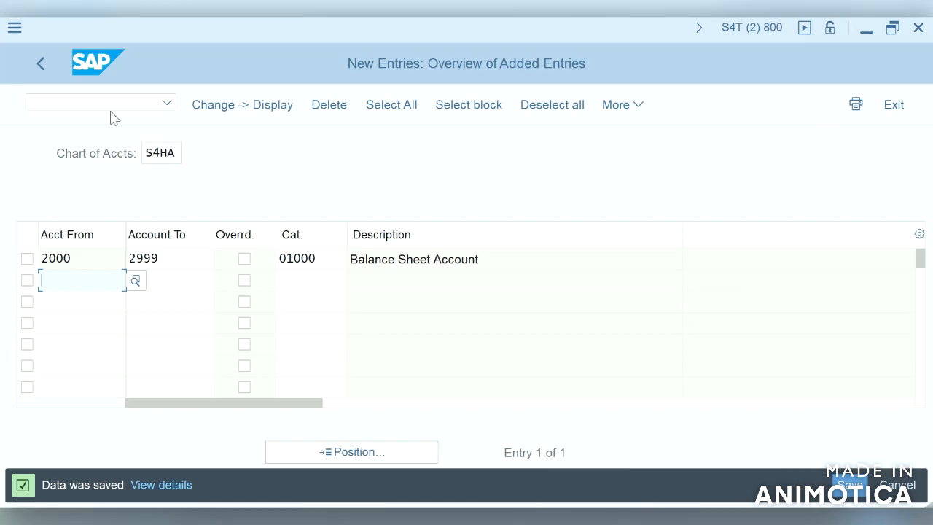
{"action": "left_click", "coordinate": [41, 64]}
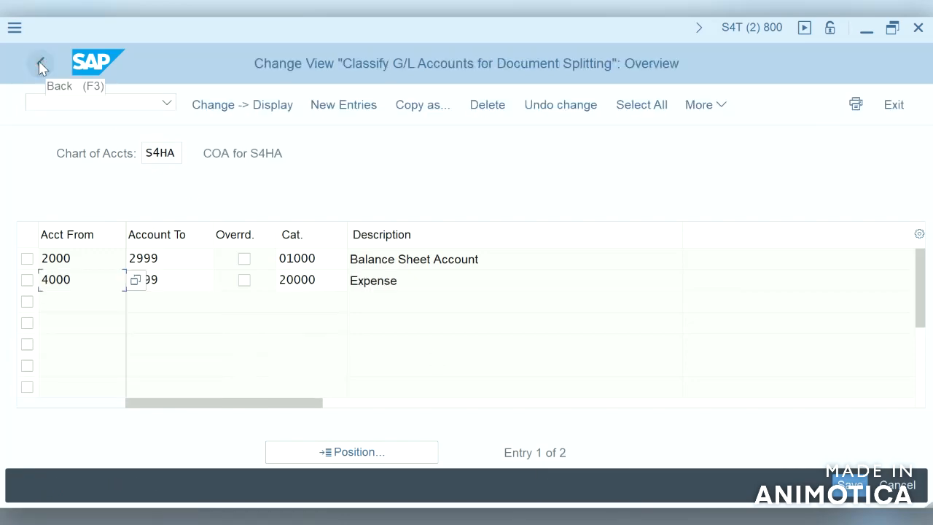
{"action": "left_click", "coordinate": [40, 64]}
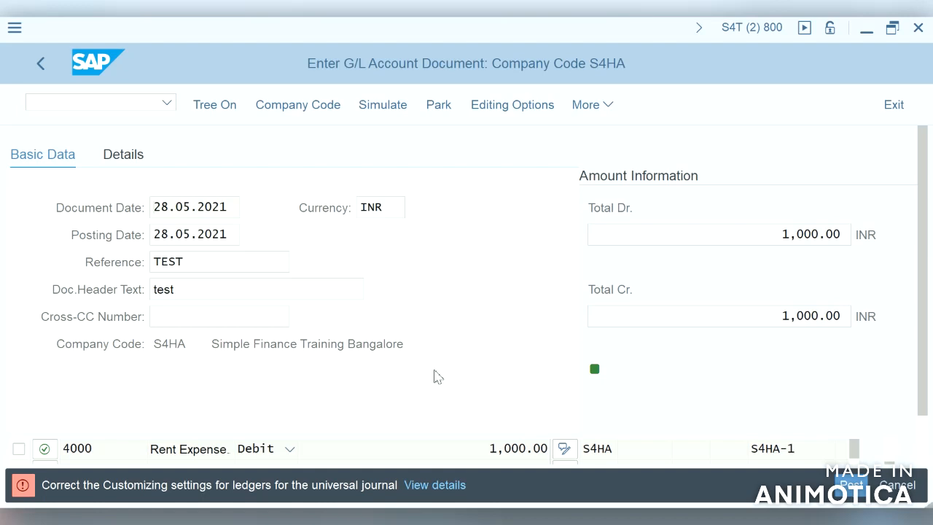
Open the ledger customizing error's details and follow its link to the consistency check FINS_CUST_CONS_CHK_P.
{"action": "left_click", "coordinate": [433, 488]}
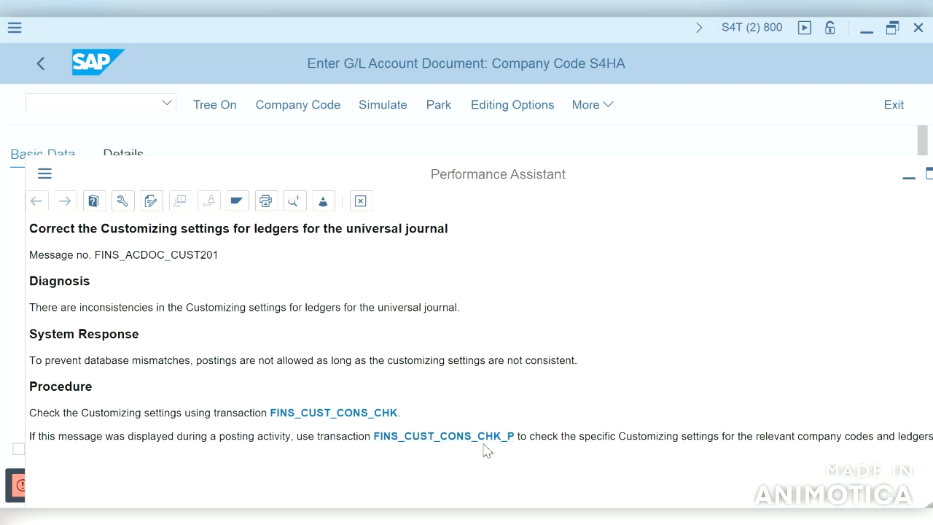
{"action": "left_click", "coordinate": [443, 440]}
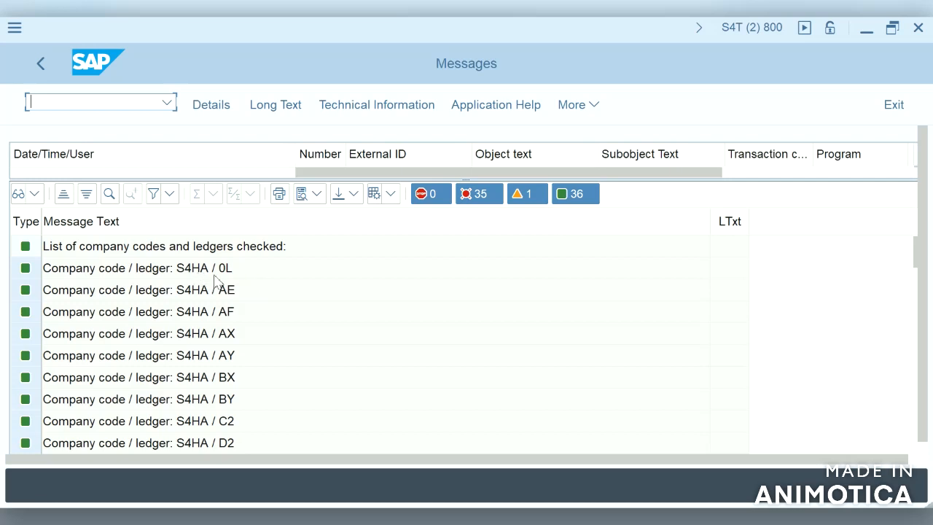
Read through the consistency check messages for company code S4HA, from the list of checked ledgers down to the errors.
{"action": "key", "text": "Down"}
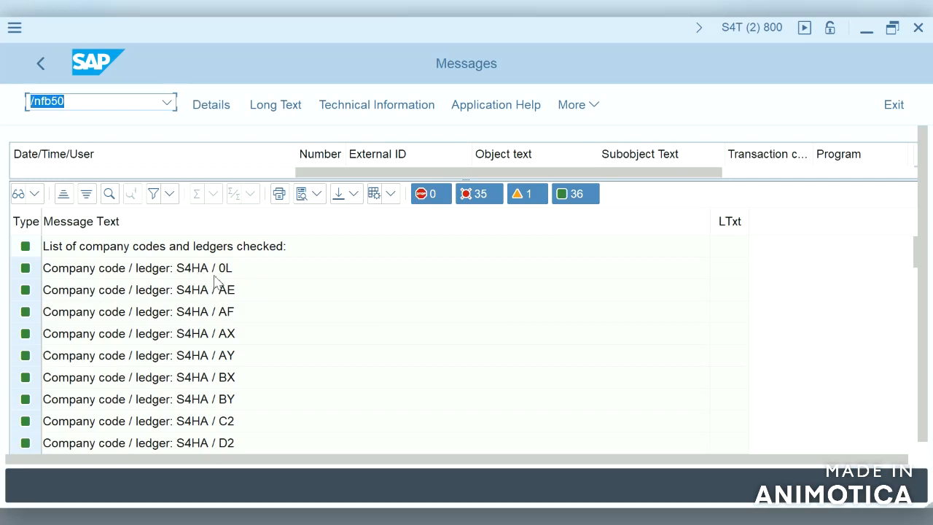
{"action": "left_click", "coordinate": [216, 273]}
{"action": "key", "text": "Down"}
{"action": "key", "text": "Down"}
{"action": "key", "text": "Down"}
{"action": "key", "text": "Down"}
{"action": "key", "text": "Down"}
{"action": "key", "text": "Down"}
{"action": "key", "text": "Down"}
{"action": "key", "text": "Down"}
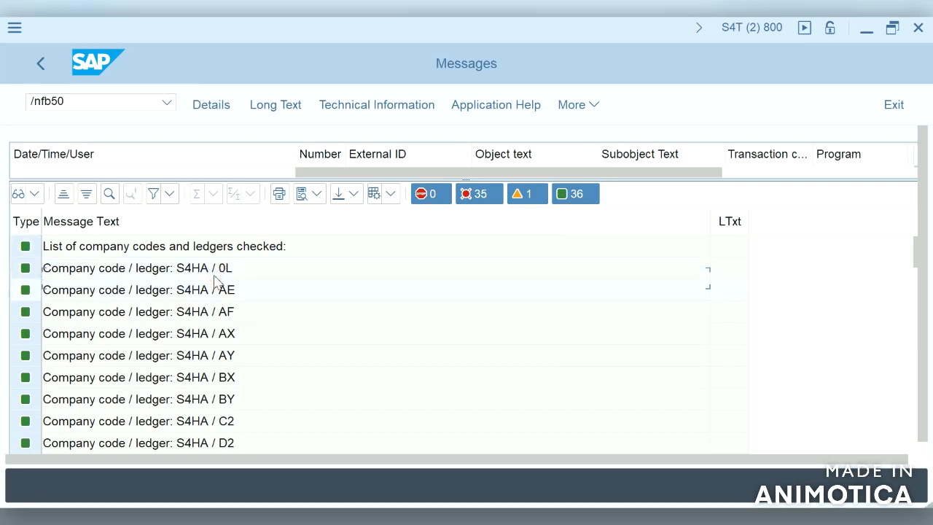
{"action": "key", "text": "Down"}
{"action": "key", "text": "Down"}
{"action": "key", "text": "Down"}
{"action": "key", "text": "Down"}
{"action": "key", "text": "Down"}
{"action": "key", "text": "Down"}
{"action": "key", "text": "Down"}
{"action": "key", "text": "Down"}
{"action": "key", "text": "Down"}
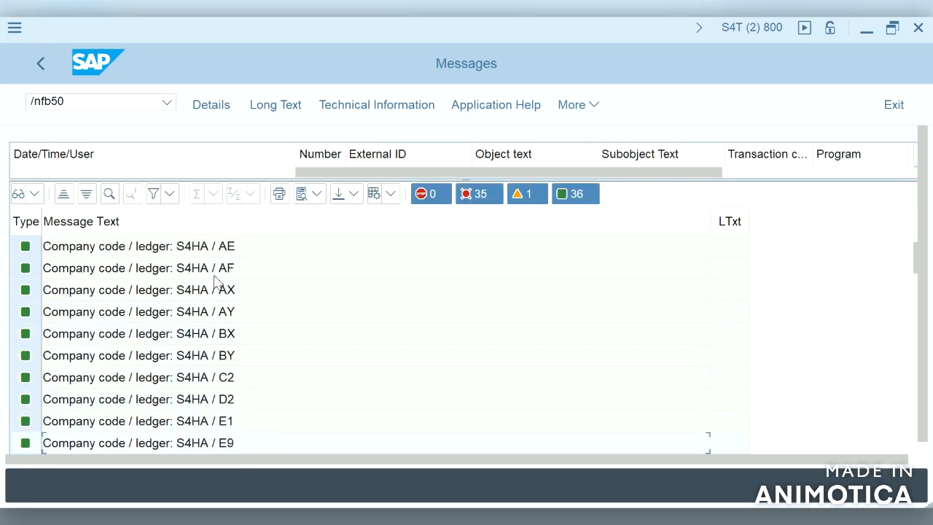
{"action": "key", "text": "Down"}
{"action": "key", "text": "Down"}
{"action": "key", "text": "Down"}
{"action": "key", "text": "Down"}
{"action": "key", "text": "Down"}
{"action": "key", "text": "Down"}
{"action": "key", "text": "Down"}
{"action": "key", "text": "Down"}
{"action": "key", "text": "Down"}
{"action": "key", "text": "Down"}
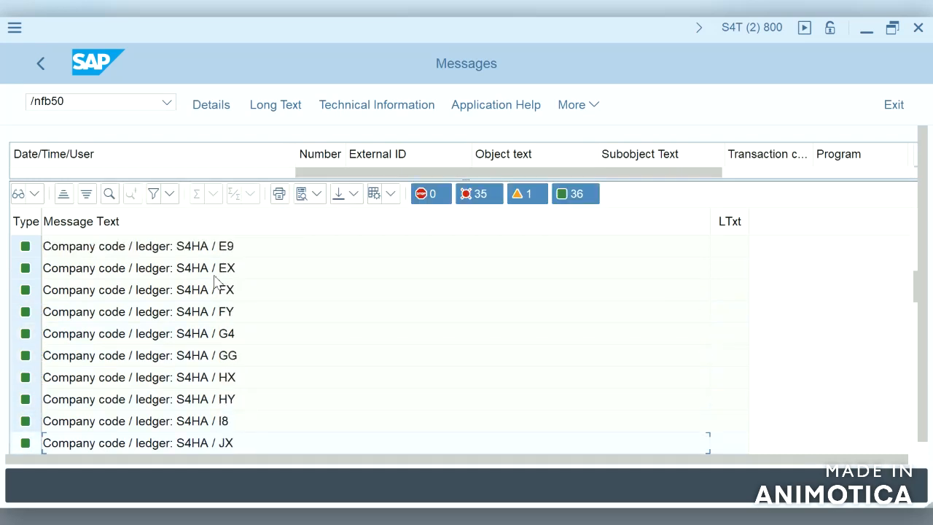
{"action": "key", "text": "Down"}
{"action": "key", "text": "Down"}
{"action": "key", "text": "Down"}
{"action": "key", "text": "Down"}
{"action": "key", "text": "Down"}
{"action": "key", "text": "Down"}
{"action": "key", "text": "Down"}
{"action": "key", "text": "Down"}
{"action": "key", "text": "Down"}
{"action": "key", "text": "Down"}
{"action": "key", "text": "Down"}
{"action": "key", "text": "Down"}
{"action": "key", "text": "Down"}
{"action": "key", "text": "Down"}
{"action": "key", "text": "Down"}
{"action": "key", "text": "Down"}
{"action": "key", "text": "Down"}
{"action": "key", "text": "Down"}
{"action": "key", "text": "Down"}
{"action": "key", "text": "Down"}
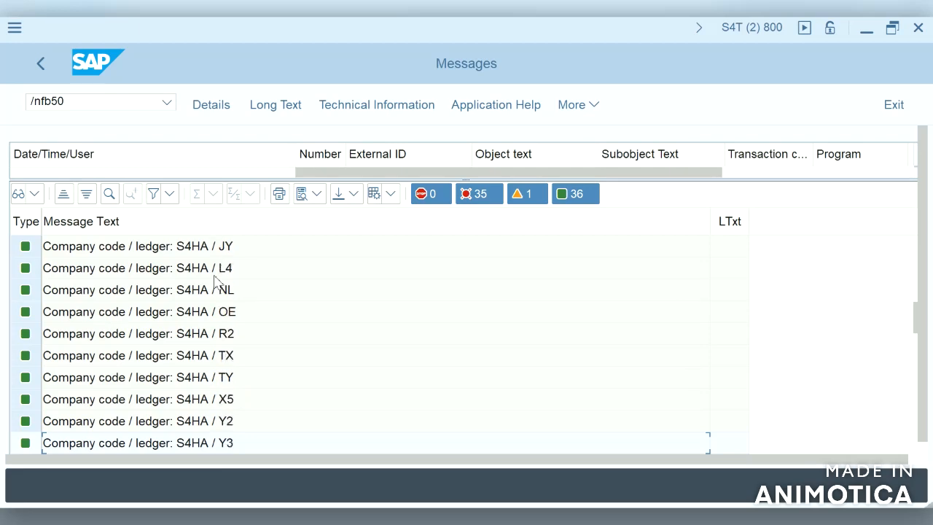
Review the valuation profile, document splitting and universal journal ledger errors back up to where the error block begins.
{"action": "key", "text": "Up"}
{"action": "key", "text": "Up"}
{"action": "key", "text": "Up"}
{"action": "key", "text": "Up"}
{"action": "key", "text": "Up"}
{"action": "key", "text": "Up"}
{"action": "key", "text": "Up"}
{"action": "key", "text": "Up"}
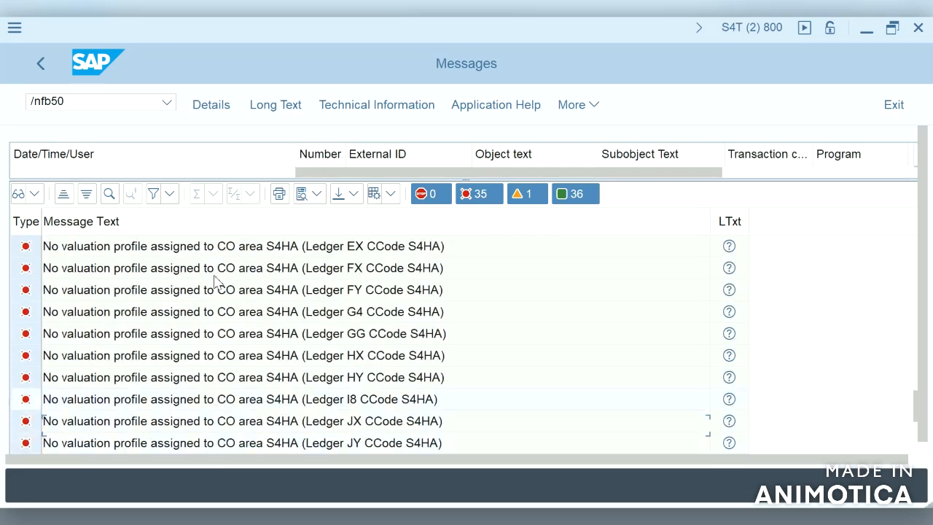
{"action": "key", "text": "Up"}
{"action": "key", "text": "Up"}
{"action": "key", "text": "Up"}
{"action": "key", "text": "Up"}
{"action": "key", "text": "Up"}
{"action": "key", "text": "Up"}
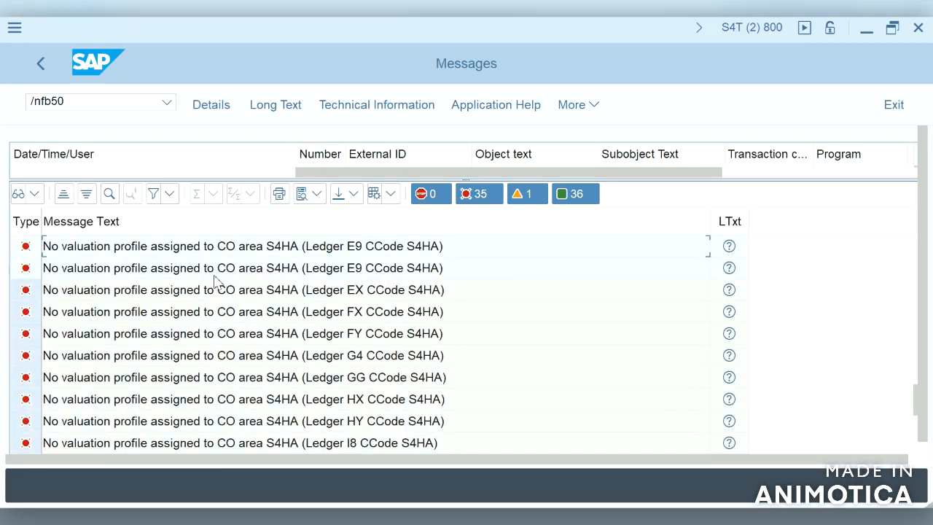
{"action": "key", "text": "Up"}
{"action": "key", "text": "Up"}
{"action": "key", "text": "Up"}
{"action": "key", "text": "Up"}
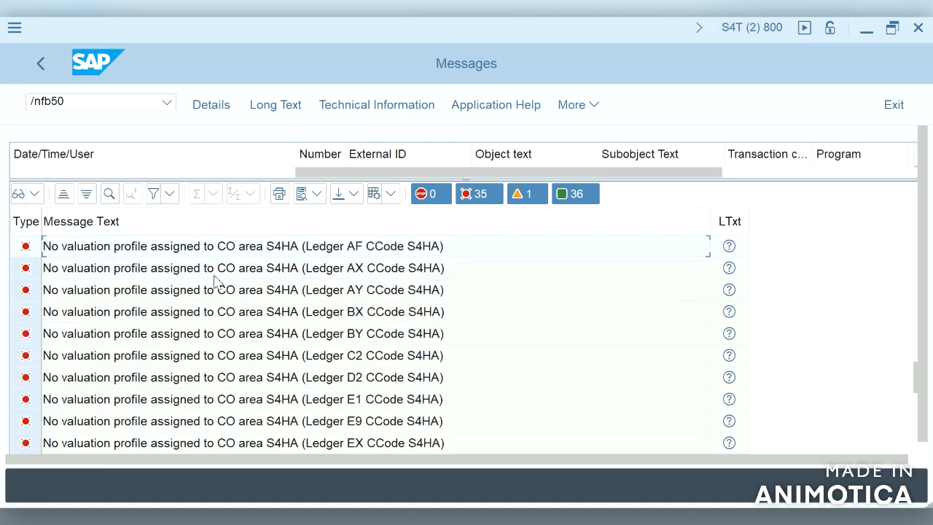
{"action": "left_click", "coordinate": [152, 262]}
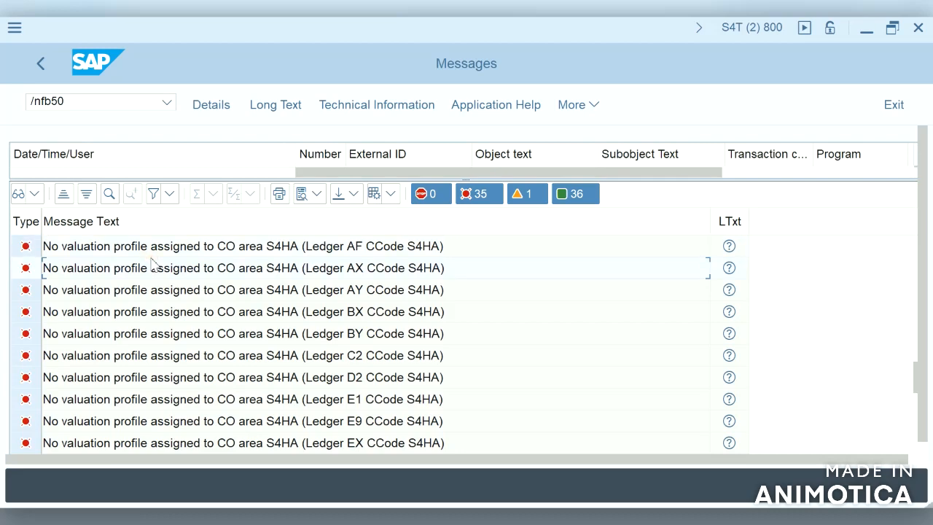
{"action": "key", "text": "Up"}
{"action": "key", "text": "Up"}
{"action": "key", "text": "Up"}
{"action": "key", "text": "Up"}
{"action": "key", "text": "Up"}
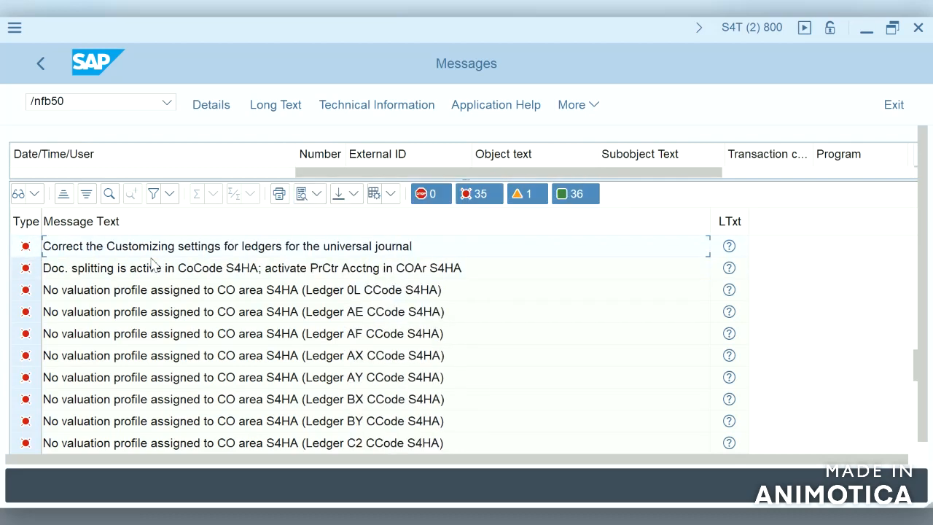
{"action": "key", "text": "Up"}
{"action": "key", "text": "Up"}
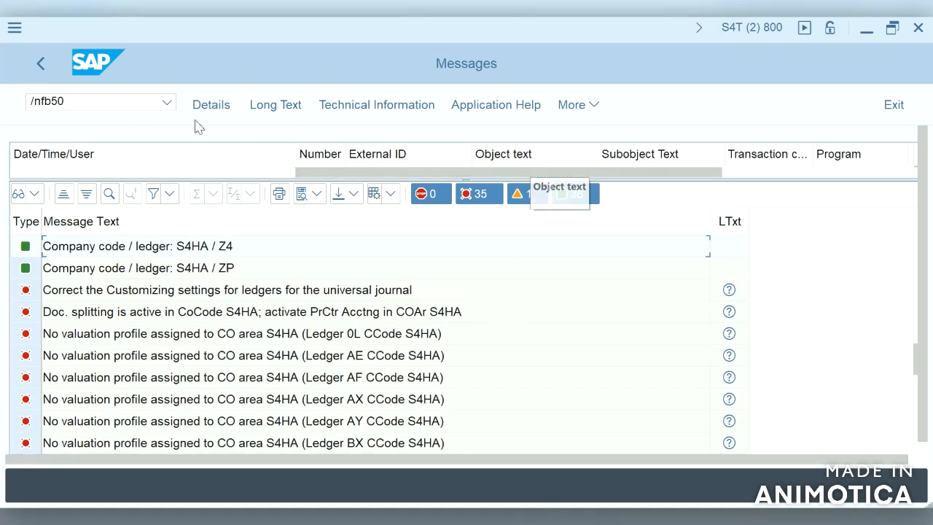
Open transaction SPRO in a new session and display the SAP Reference IMG.
{"action": "left_click", "coordinate": [120, 104]}
{"action": "left_click", "coordinate": [122, 104]}
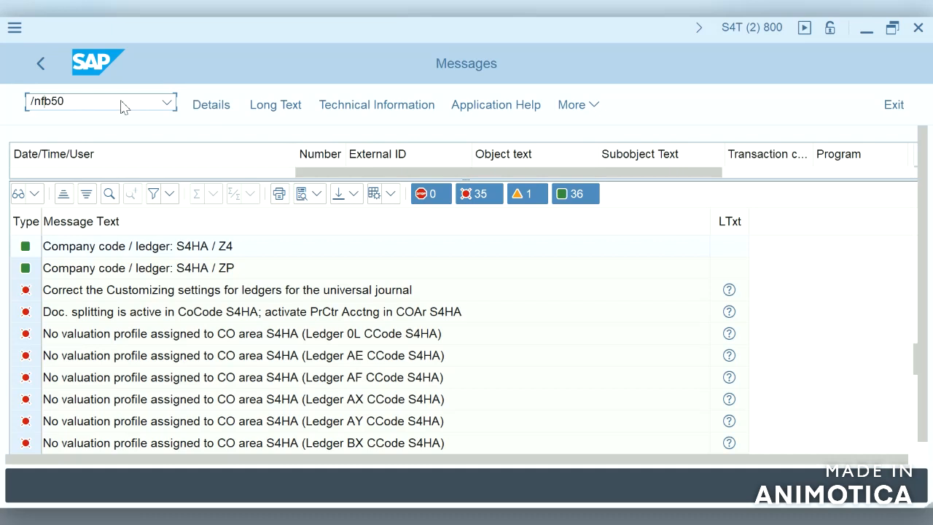
{"action": "key", "text": "BackSpace"}
{"action": "key", "text": "BackSpace"}
{"action": "key", "text": "BackSpace"}
{"action": "key", "text": "BackSpace"}
{"action": "key", "text": "BackSpace"}
{"action": "type", "text": "ospro"}
{"action": "key", "text": "Return"}
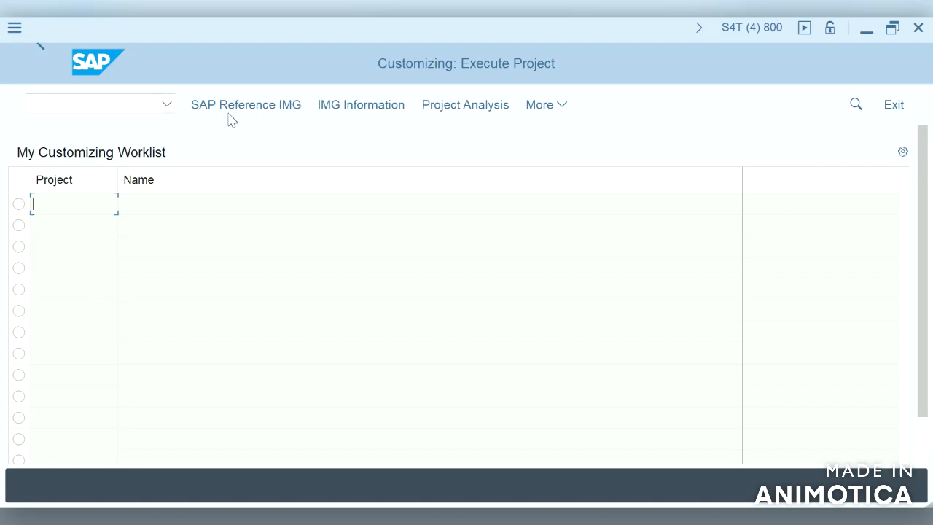
{"action": "left_click", "coordinate": [251, 105]}
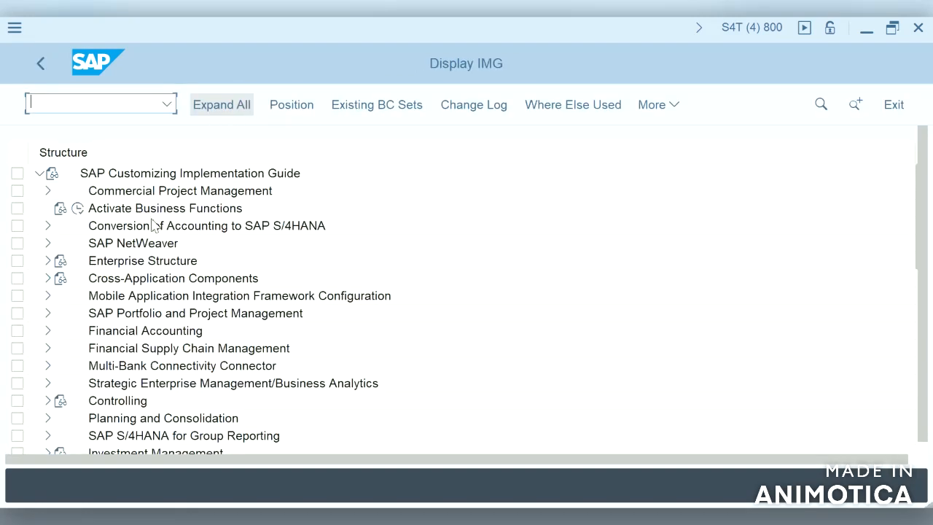
Open Maintain Controlling Area Settings within the Basic Settings of Profit Center Accounting under Controlling.
{"action": "left_click", "coordinate": [48, 400]}
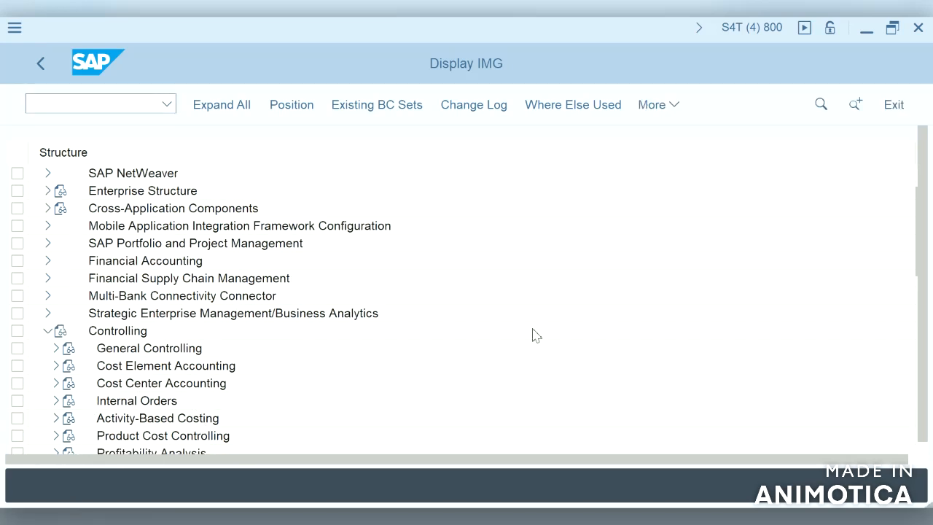
{"action": "left_click", "coordinate": [922, 449]}
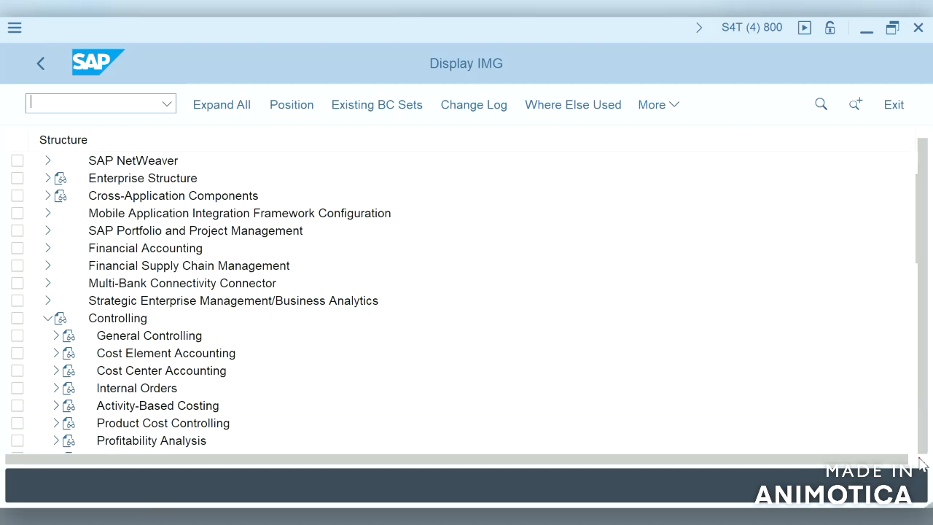
{"action": "left_click", "coordinate": [915, 461]}
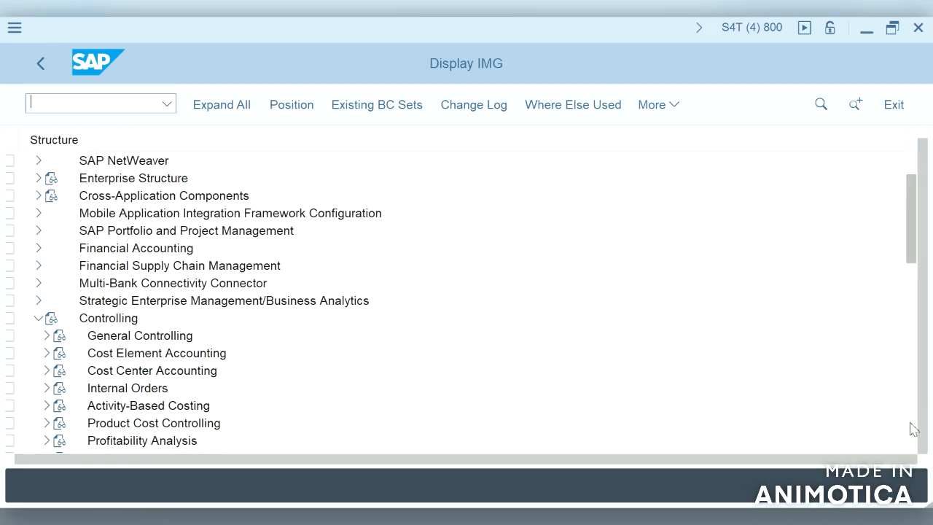
{"action": "left_click", "coordinate": [911, 423]}
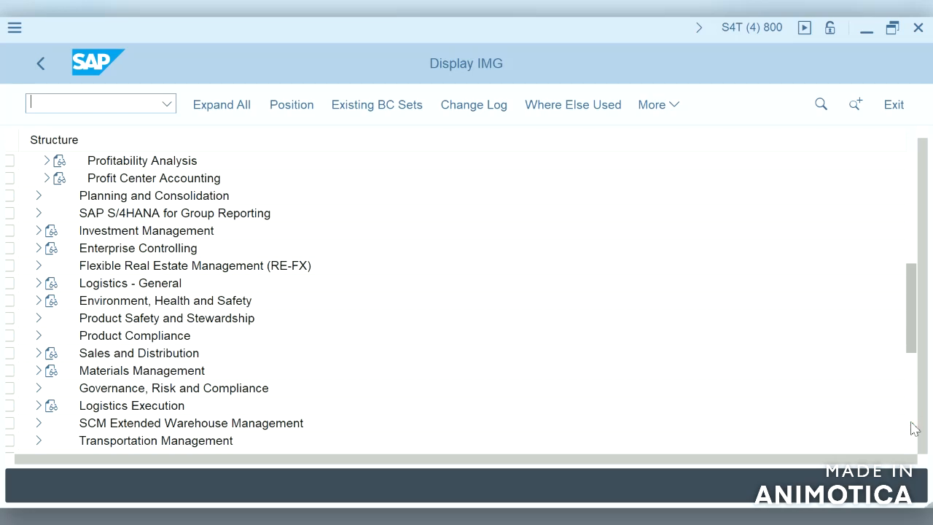
{"action": "left_click", "coordinate": [49, 179]}
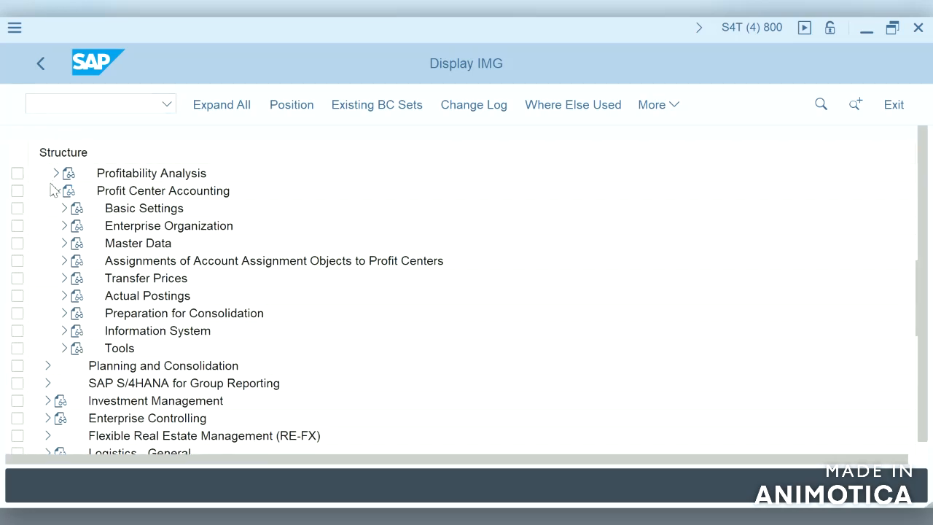
{"action": "left_click", "coordinate": [64, 208]}
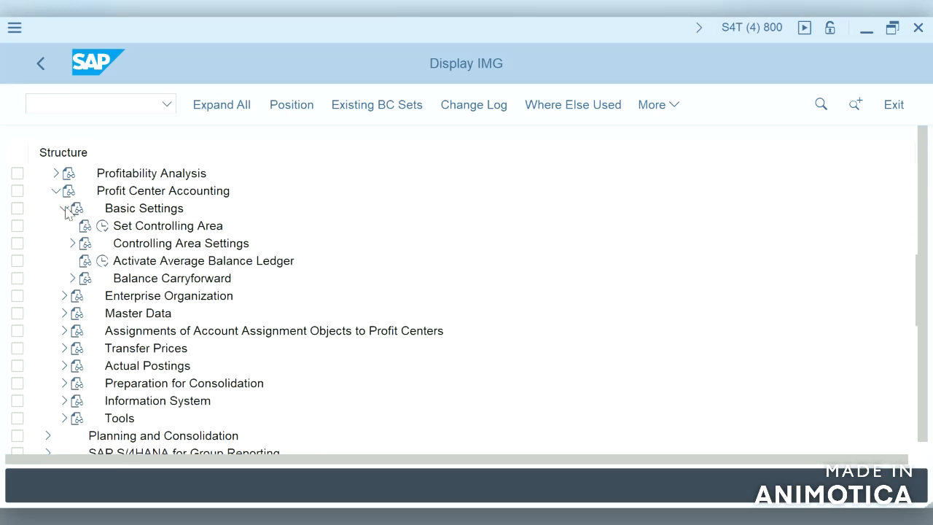
{"action": "left_click", "coordinate": [74, 243]}
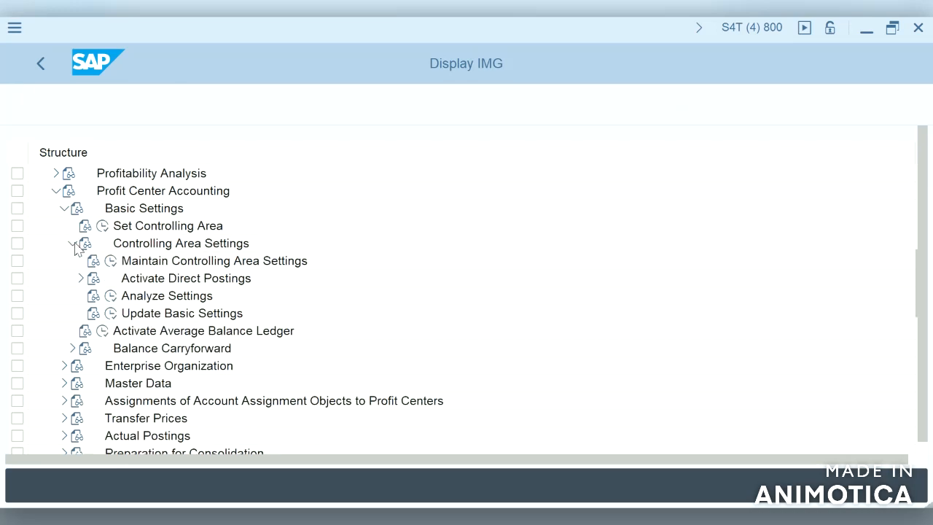
{"action": "left_click", "coordinate": [111, 261]}
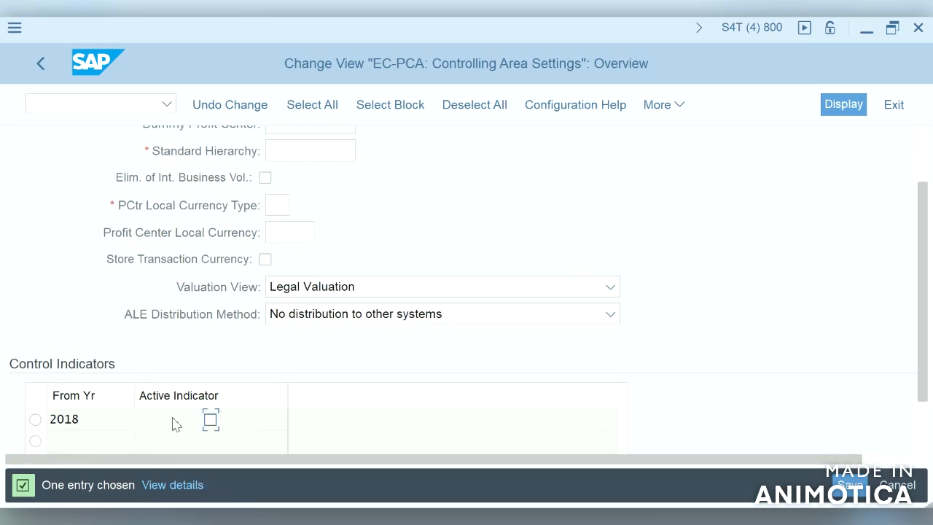
Set the standard hierarchy of controlling area S4HA to S4HA-1.
{"action": "scroll", "coordinate": [924, 157], "scroll_direction": "up", "scroll_amount": 2}
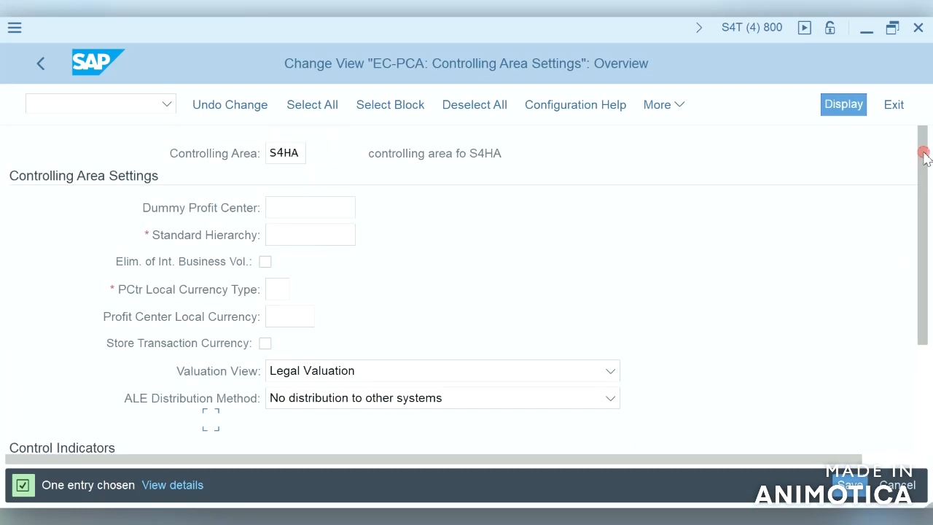
{"action": "left_click", "coordinate": [325, 232]}
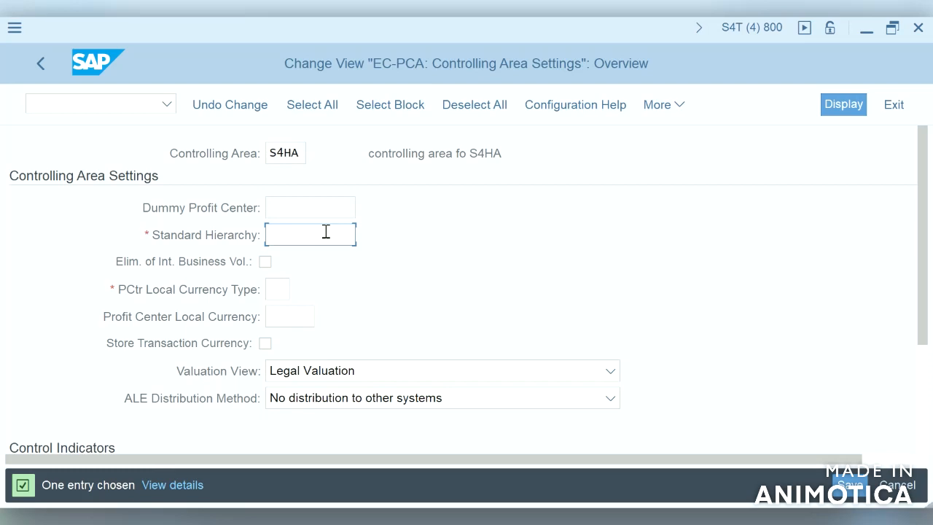
{"action": "type", "text": "S4HA-1"}
Set the profit center local currency type to 20 (Controlling area currency) and switch on the active indicator for 2018.
{"action": "left_click", "coordinate": [279, 289]}
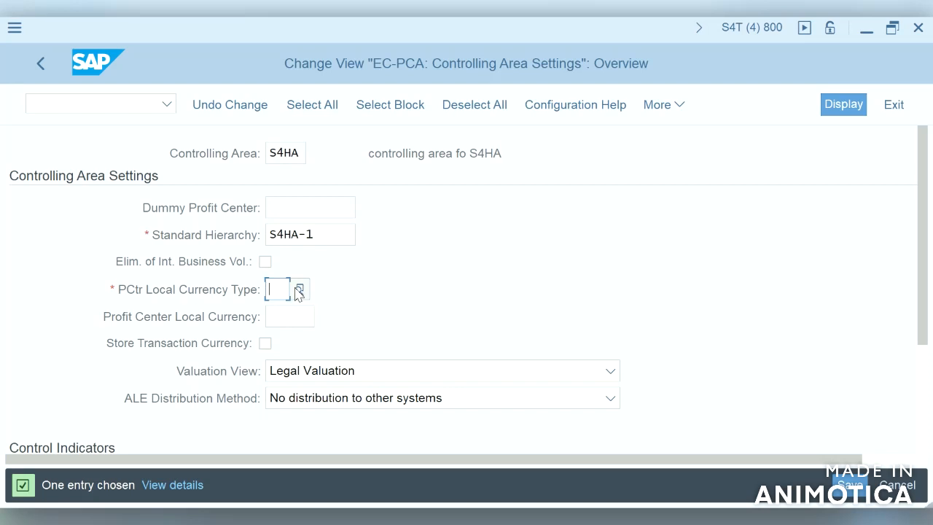
{"action": "left_click", "coordinate": [299, 290]}
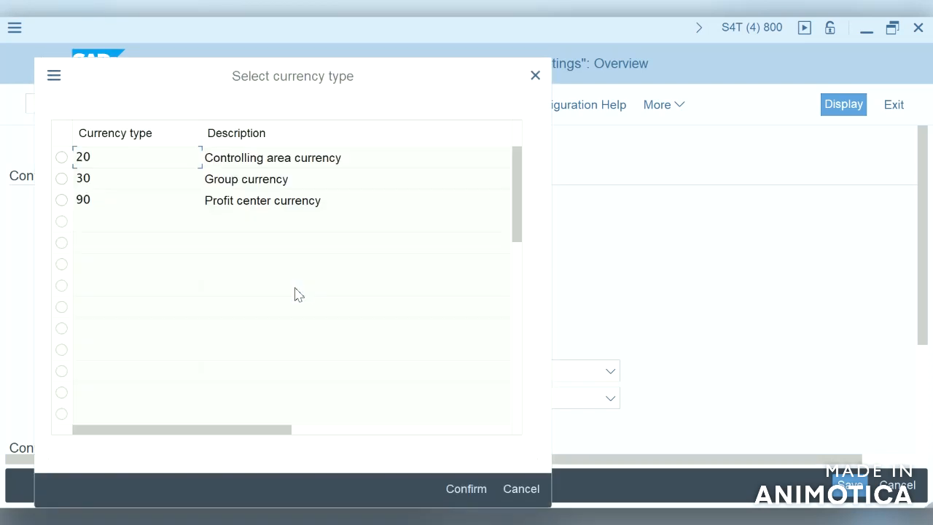
{"action": "left_click", "coordinate": [270, 158]}
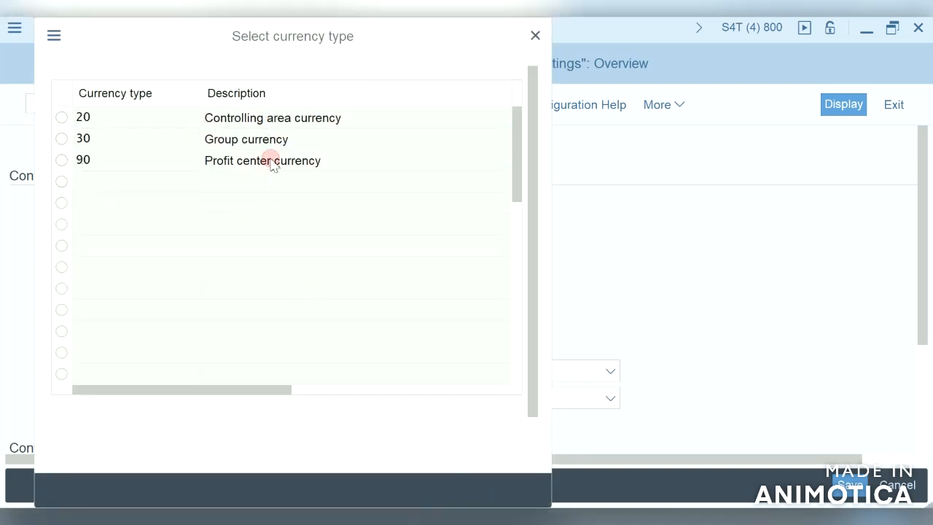
{"action": "left_click", "coordinate": [61, 117]}
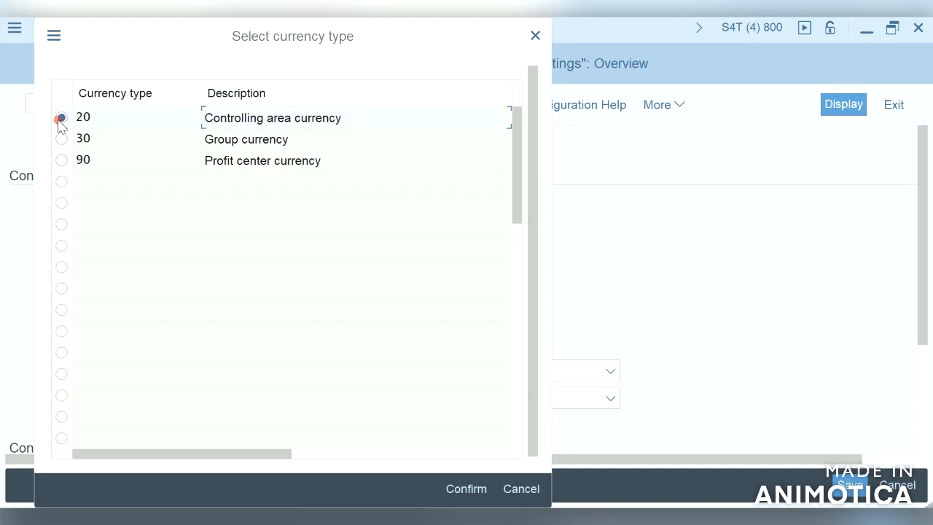
{"action": "left_click", "coordinate": [456, 493]}
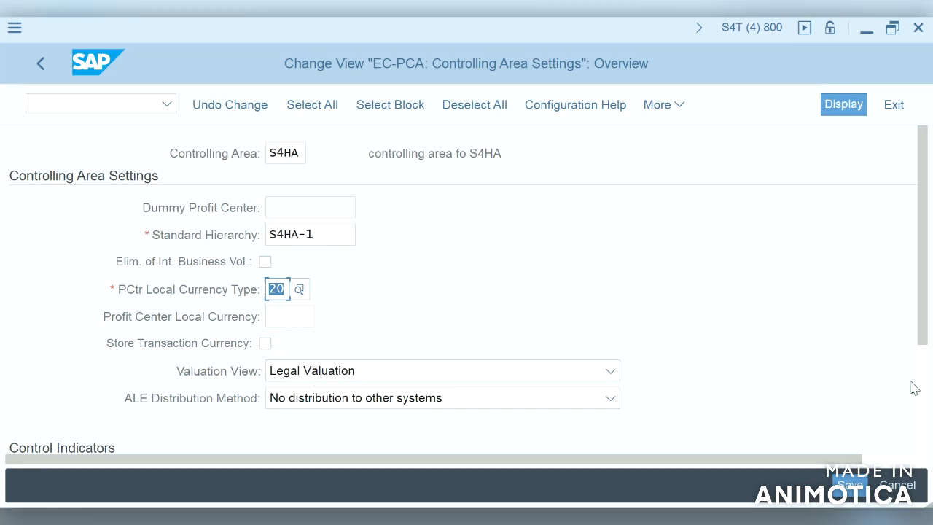
{"action": "scroll", "coordinate": [921, 390], "scroll_direction": "down", "scroll_amount": 3}
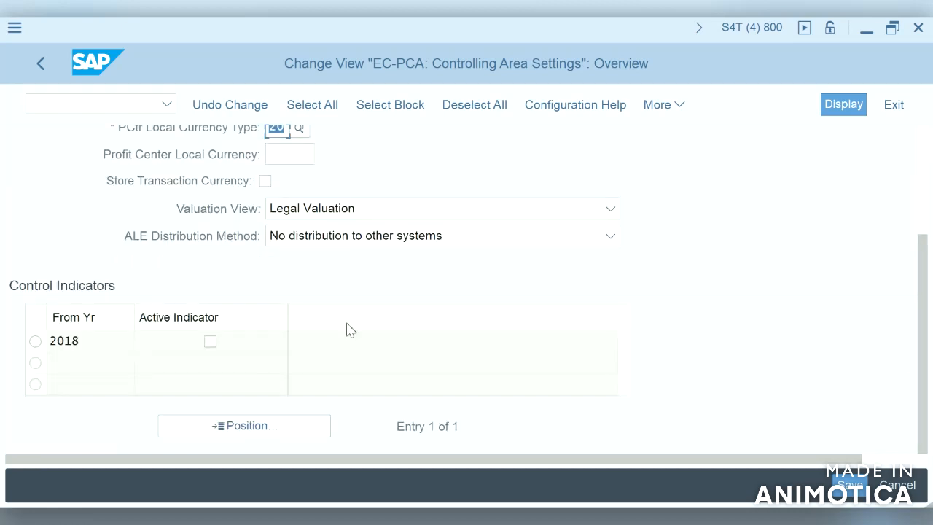
{"action": "left_click", "coordinate": [211, 343]}
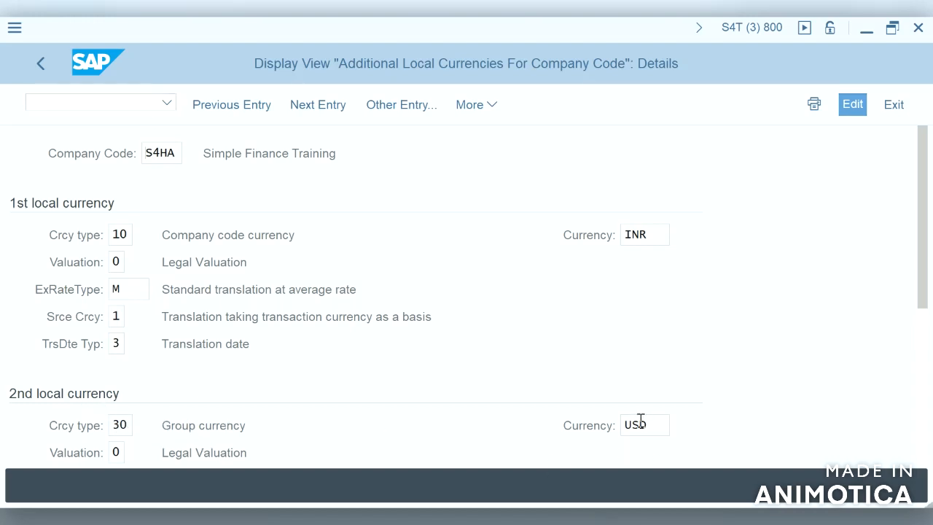
Review the local currencies of company code S4HA and open the client overview with transaction SCC4.
{"action": "scroll", "coordinate": [926, 383], "scroll_direction": "down", "scroll_amount": 5}
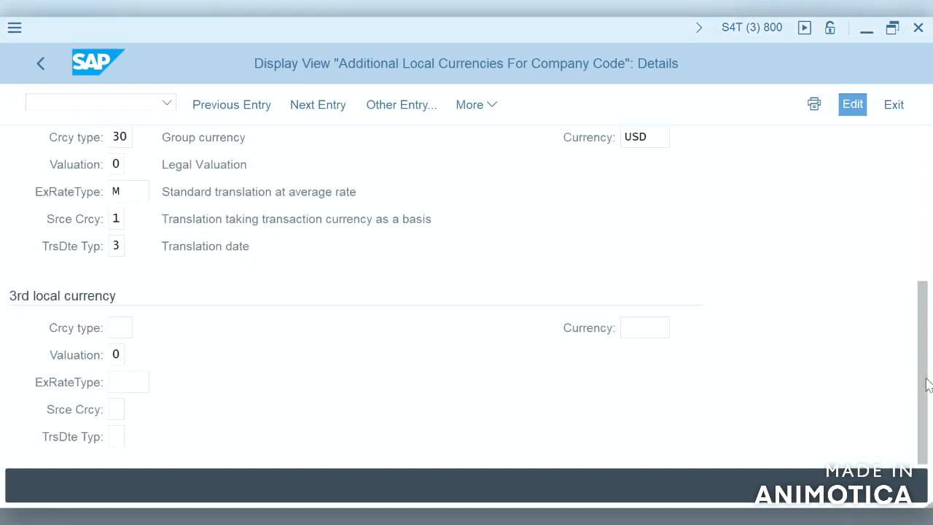
{"action": "left_click", "coordinate": [924, 158]}
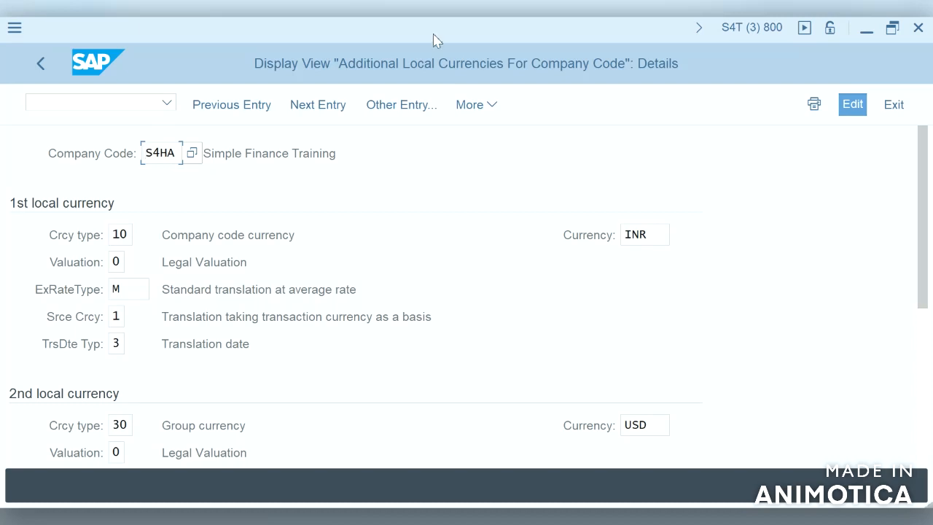
{"action": "left_click", "coordinate": [140, 104]}
{"action": "type", "text": "/nscc"}
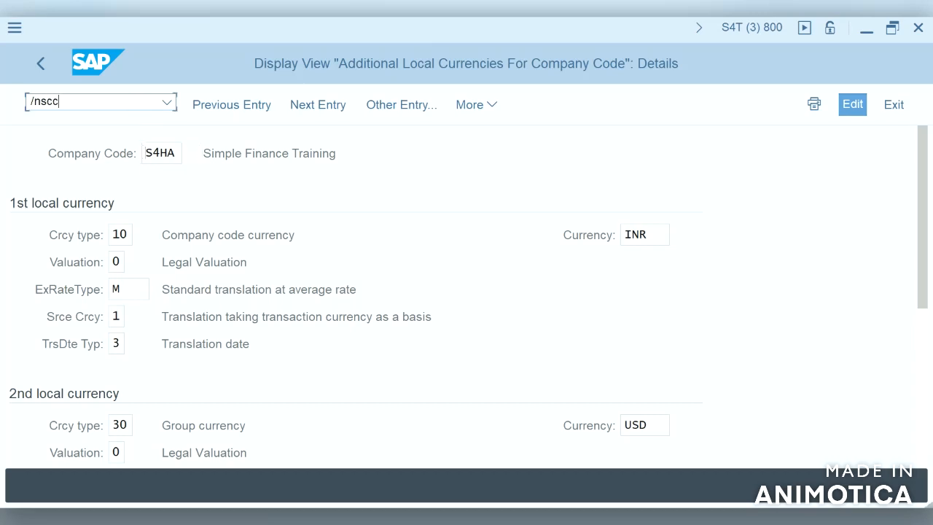
{"action": "type", "text": "4"}
{"action": "key", "text": "Return"}
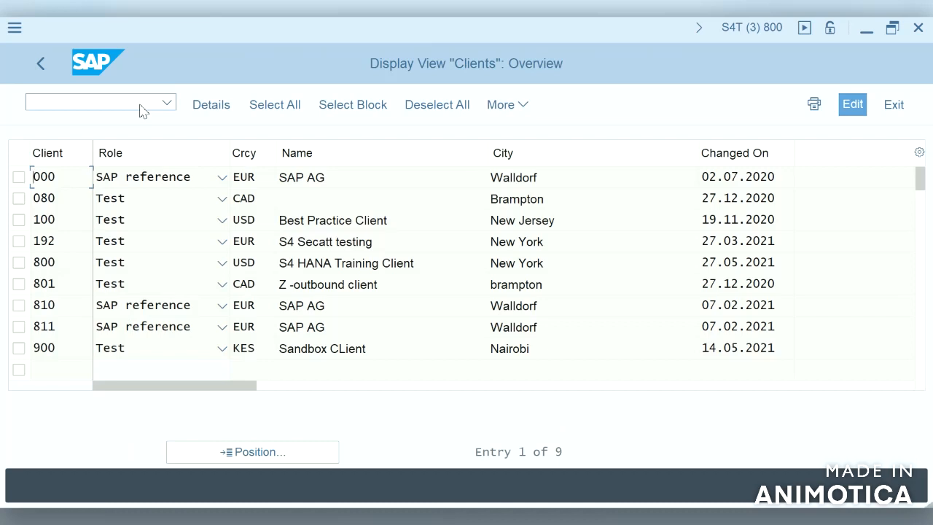
Mark client 800 in the client overview for checking and leave the overview.
{"action": "left_click", "coordinate": [19, 263]}
{"action": "left_click", "coordinate": [895, 107]}
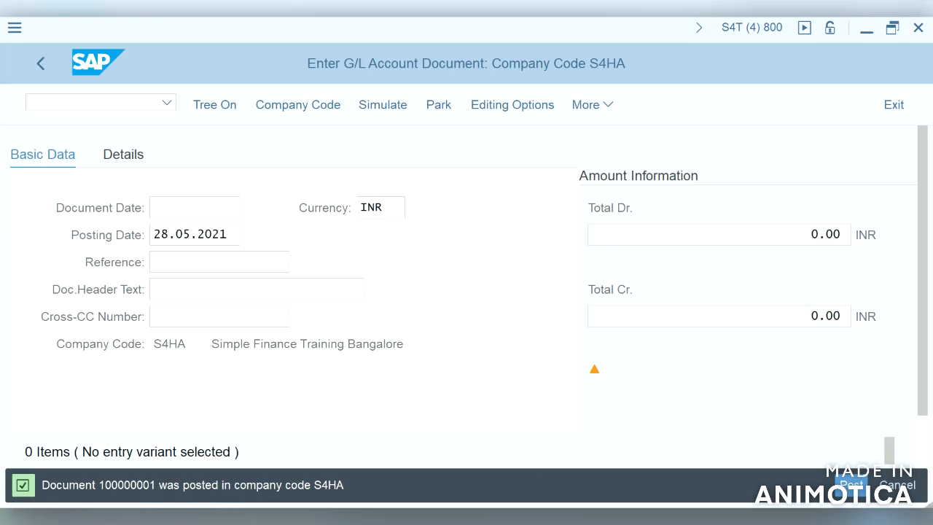
Switch to the session with the new entries of currency and valuation profile S4 and return to the IMG.
{"action": "mouse_move", "coordinate": [581, 522]}
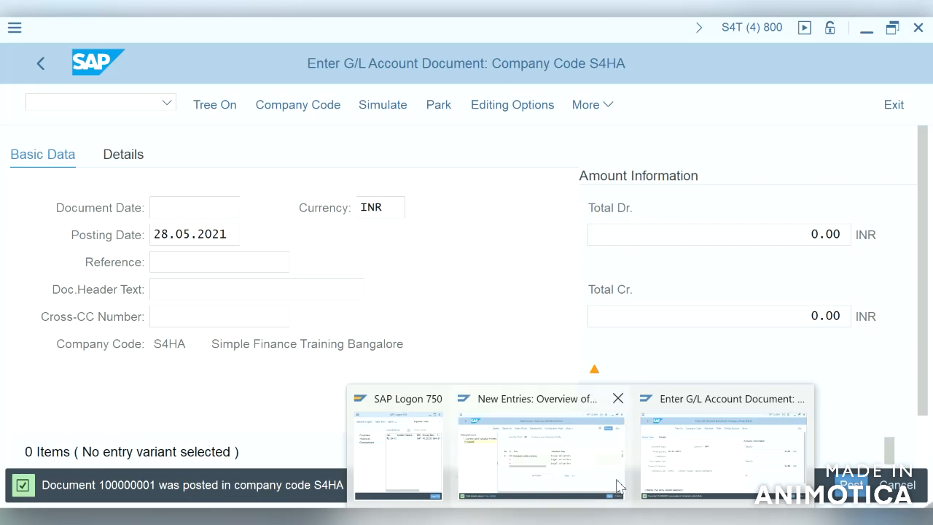
{"action": "mouse_move", "coordinate": [574, 479]}
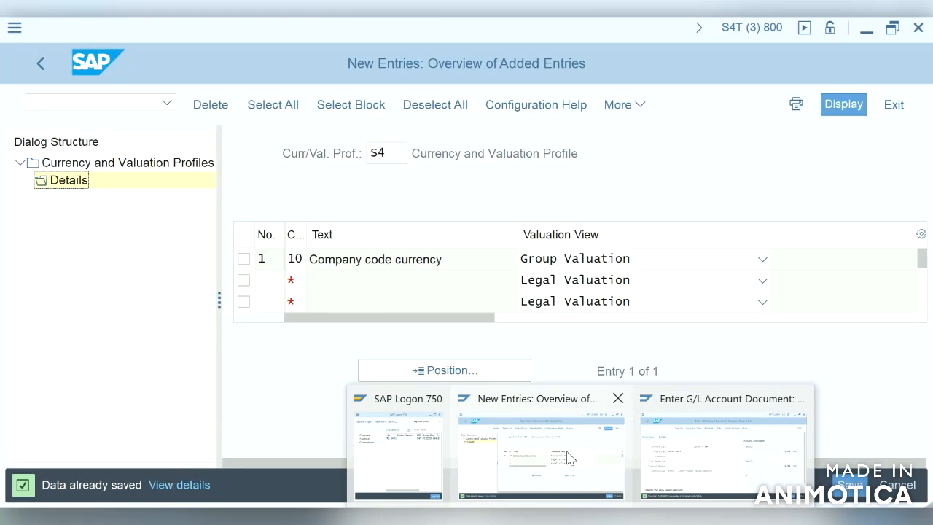
{"action": "left_click", "coordinate": [568, 452]}
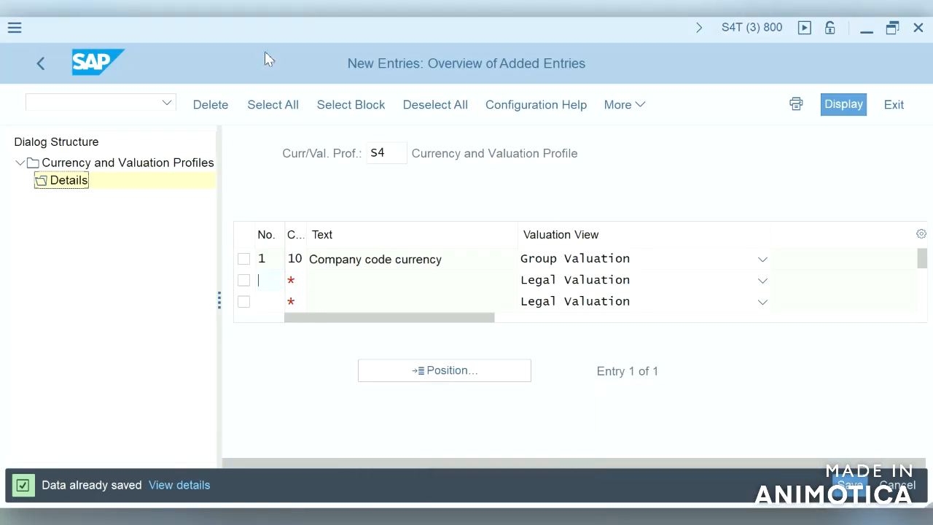
{"action": "left_click", "coordinate": [893, 106]}
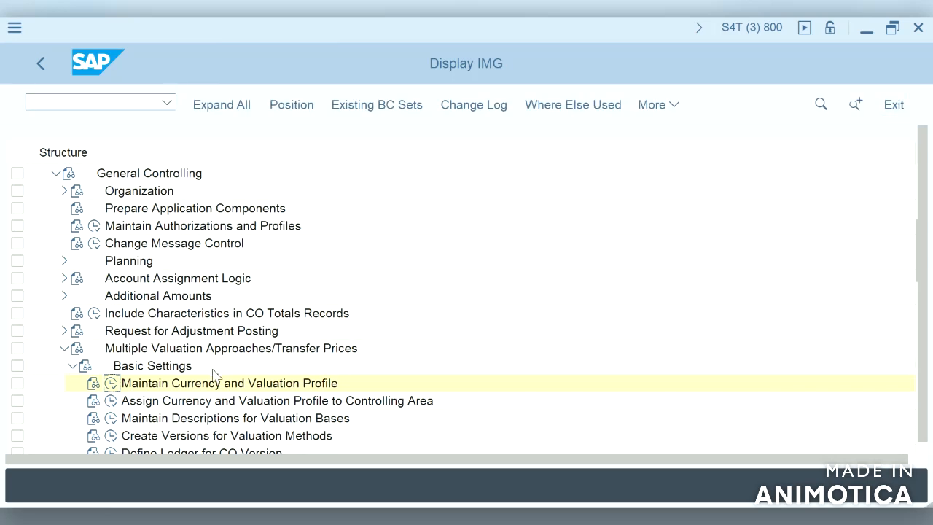
Look up profile S4 in Maintain Currency and Valuation Profile and review the currency types and valuation views in its details.
{"action": "left_click", "coordinate": [111, 384]}
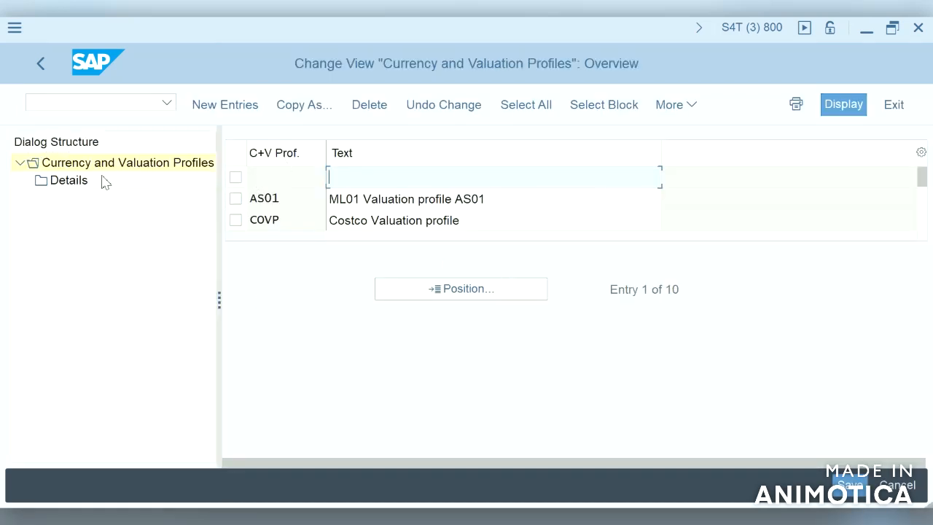
{"action": "left_click", "coordinate": [433, 288]}
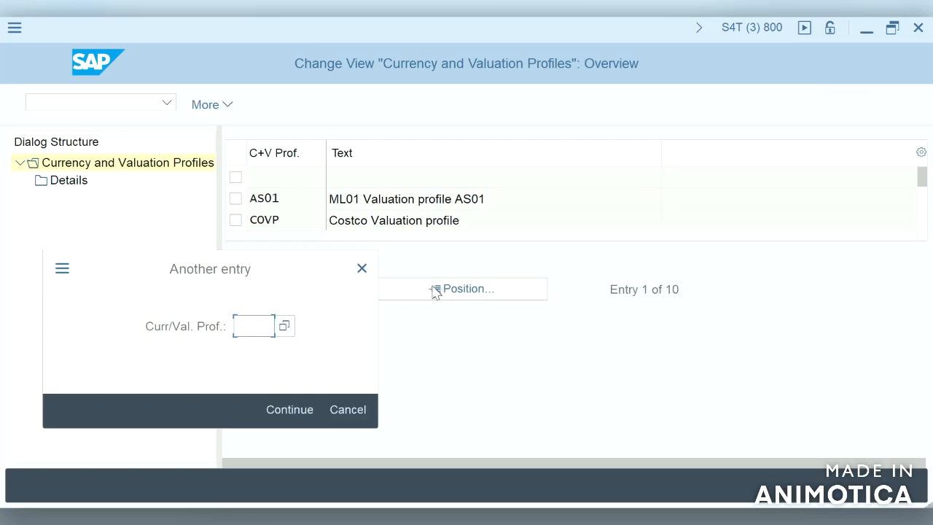
{"action": "type", "text": "s4"}
{"action": "key", "text": "Return"}
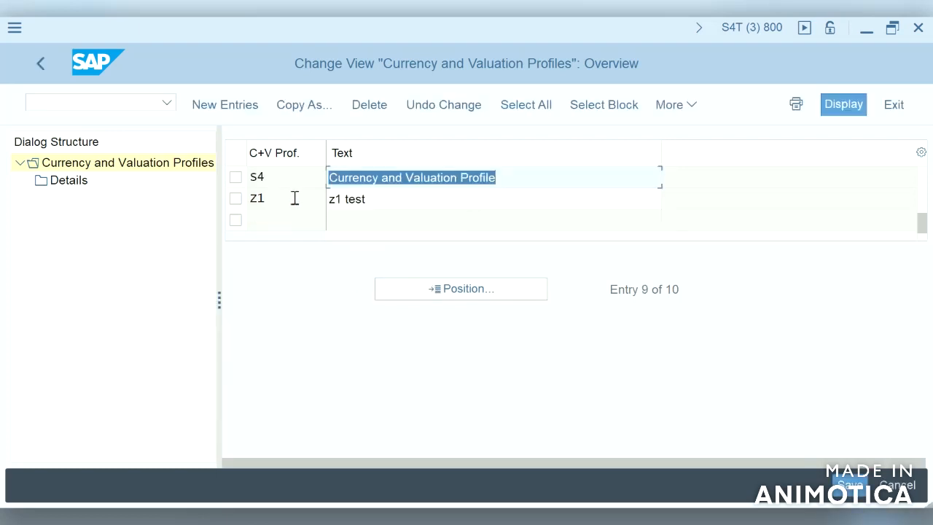
{"action": "left_click", "coordinate": [236, 177]}
{"action": "left_click", "coordinate": [72, 186]}
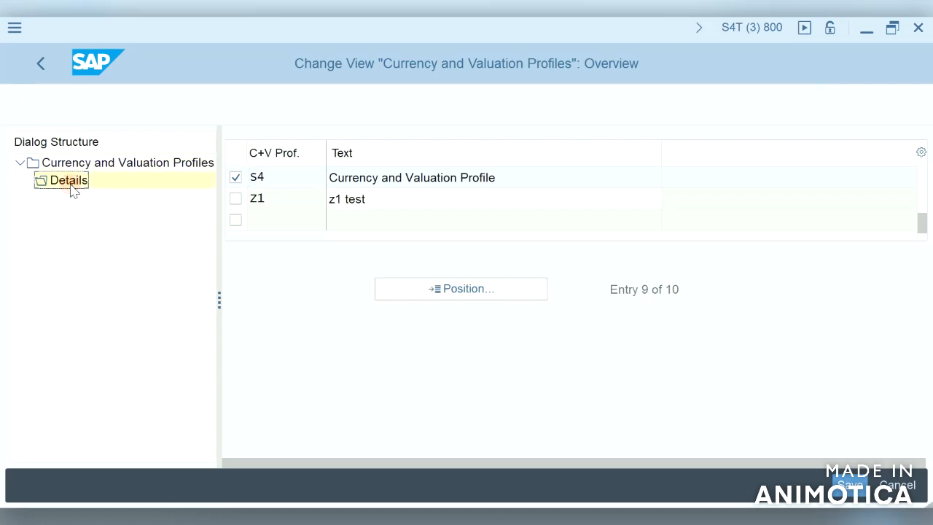
{"action": "left_click", "coordinate": [299, 257]}
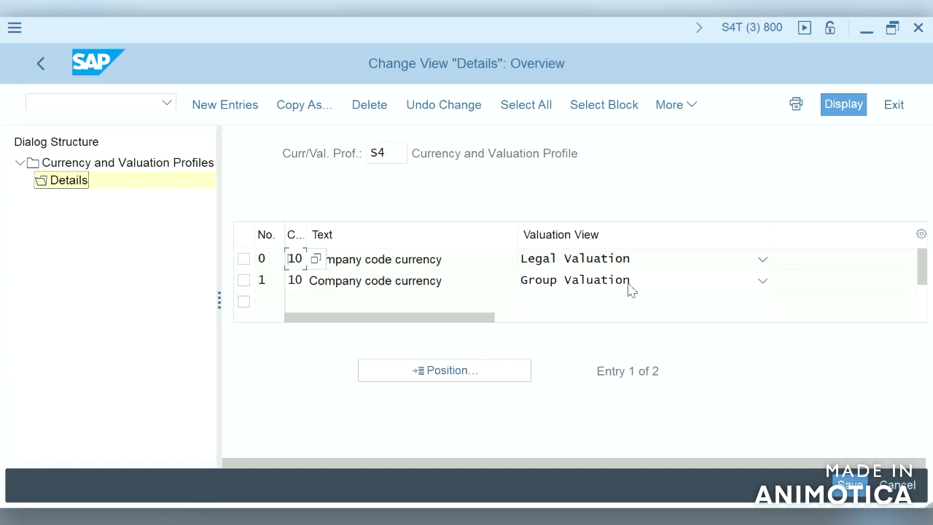
{"action": "left_click", "coordinate": [896, 104]}
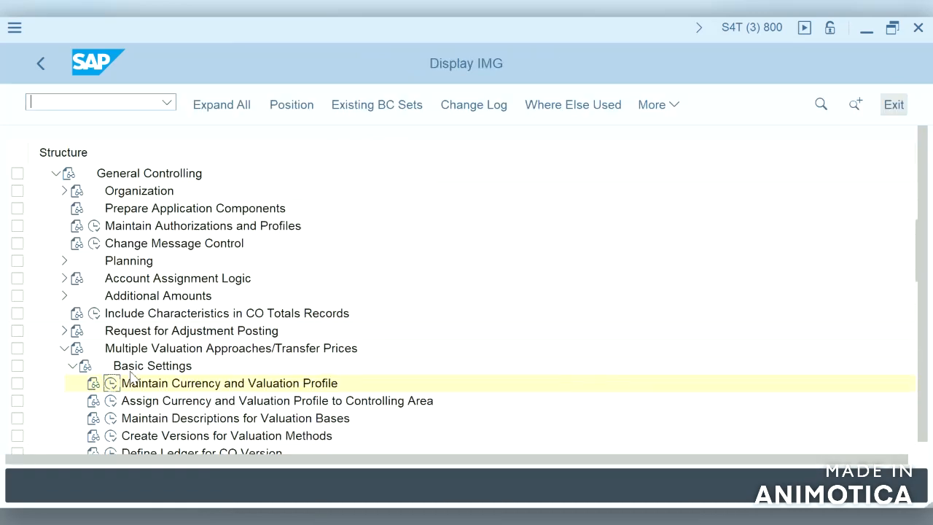
Look up controlling area S4HA in Assign Currency and Valuation Profile to Controlling Area and check its profile assignment.
{"action": "left_click", "coordinate": [112, 401]}
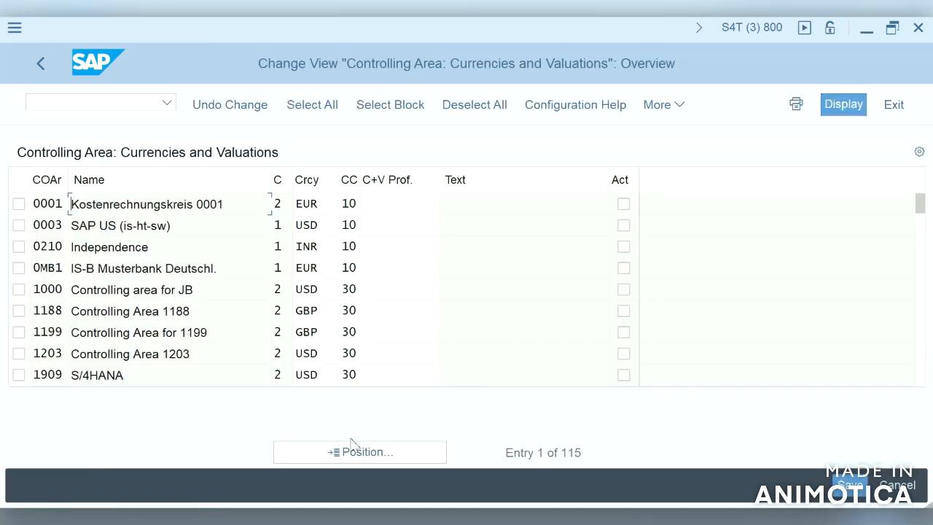
{"action": "left_click", "coordinate": [370, 457]}
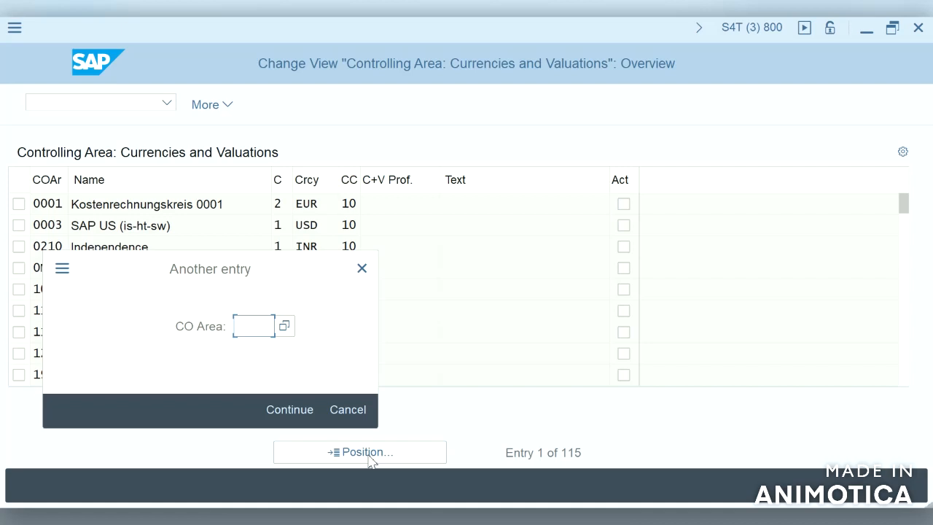
{"action": "type", "text": "s4ha"}
{"action": "key", "text": "Return"}
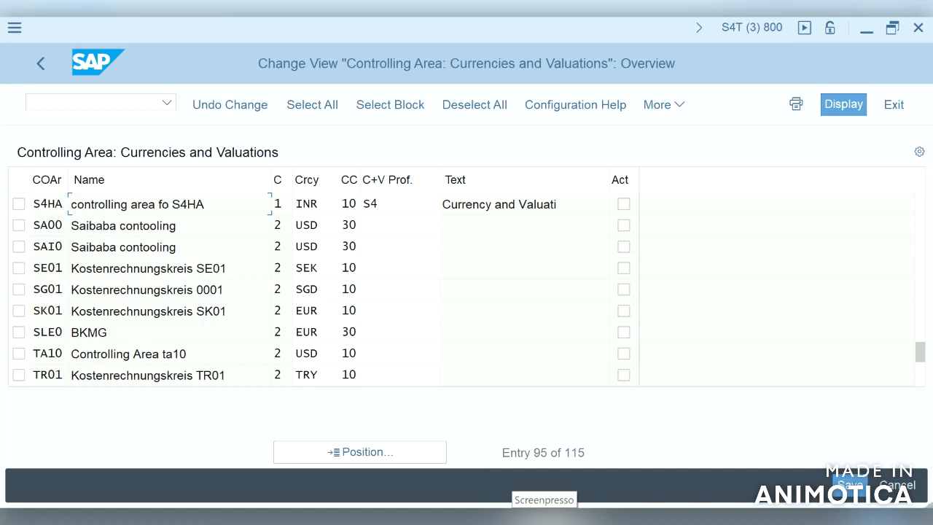
Return to the G/L document entry session and display the document just posted in company code S4HA.
{"action": "mouse_move", "coordinate": [548, 510]}
{"action": "left_click", "coordinate": [715, 452]}
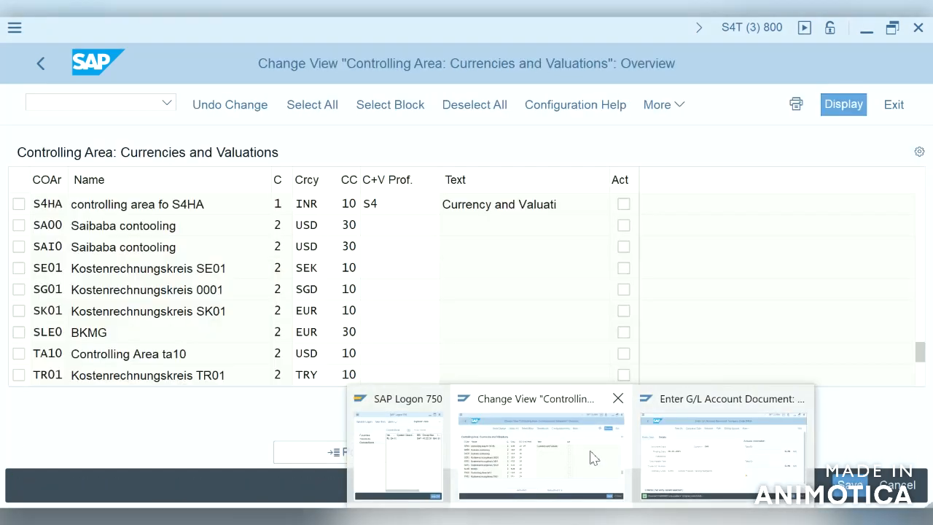
{"action": "left_click", "coordinate": [710, 453]}
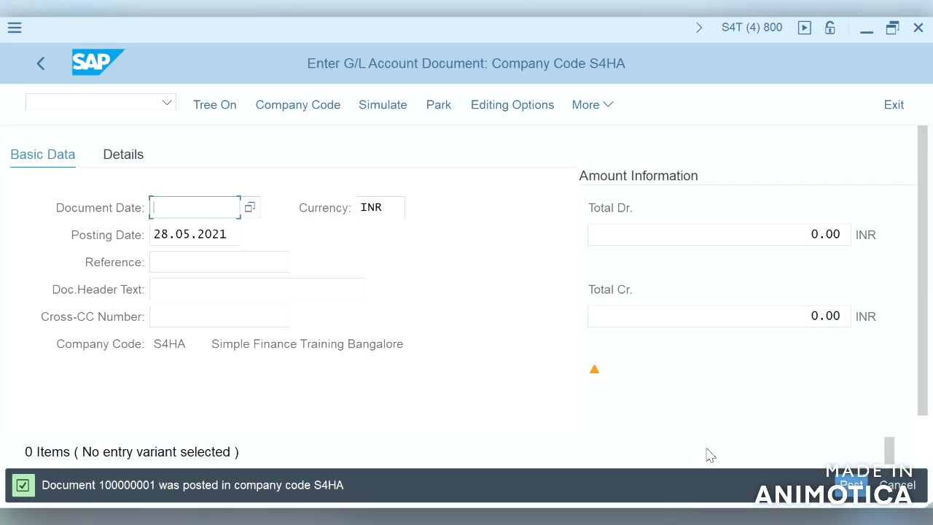
{"action": "left_click", "coordinate": [322, 493]}
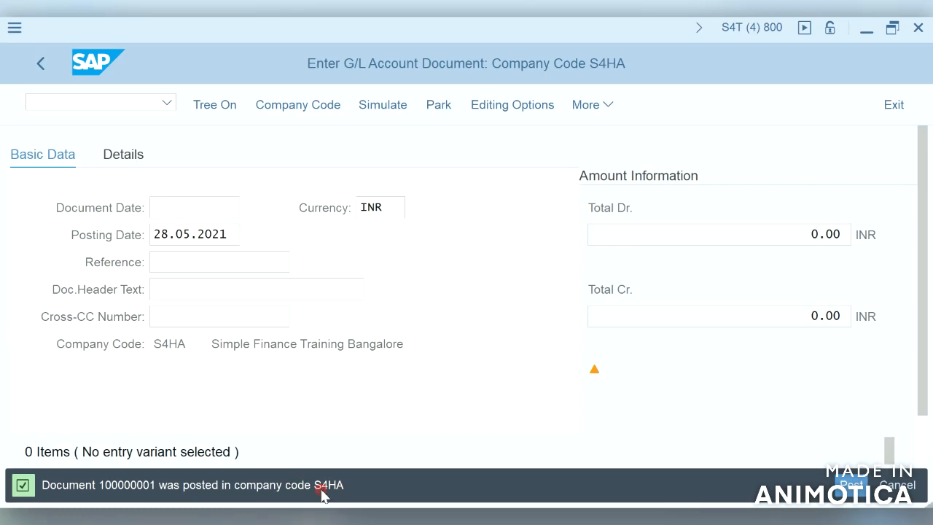
{"action": "double_click", "coordinate": [323, 493]}
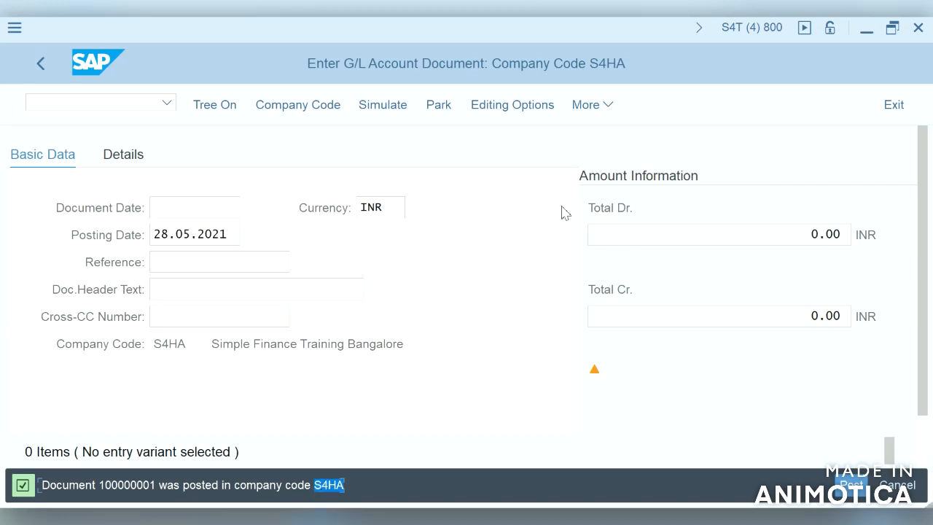
{"action": "left_click", "coordinate": [609, 107]}
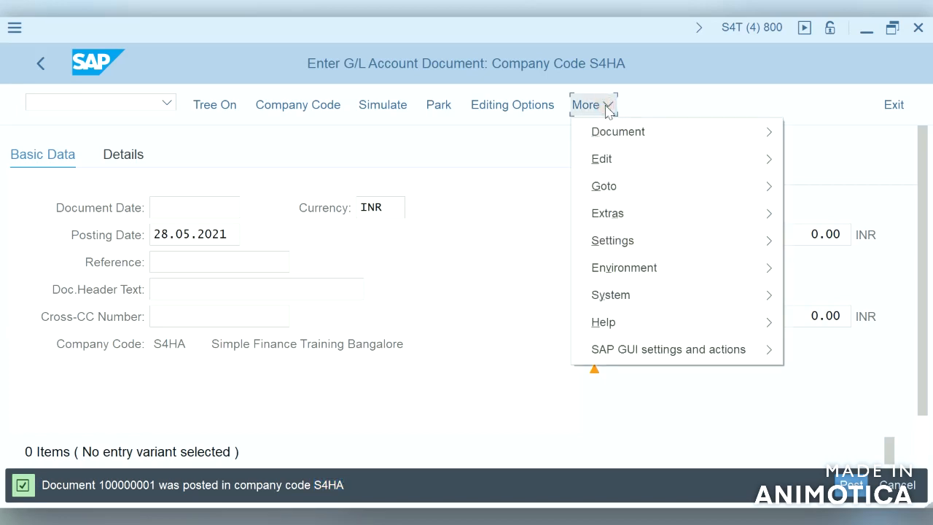
{"action": "mouse_move", "coordinate": [613, 137]}
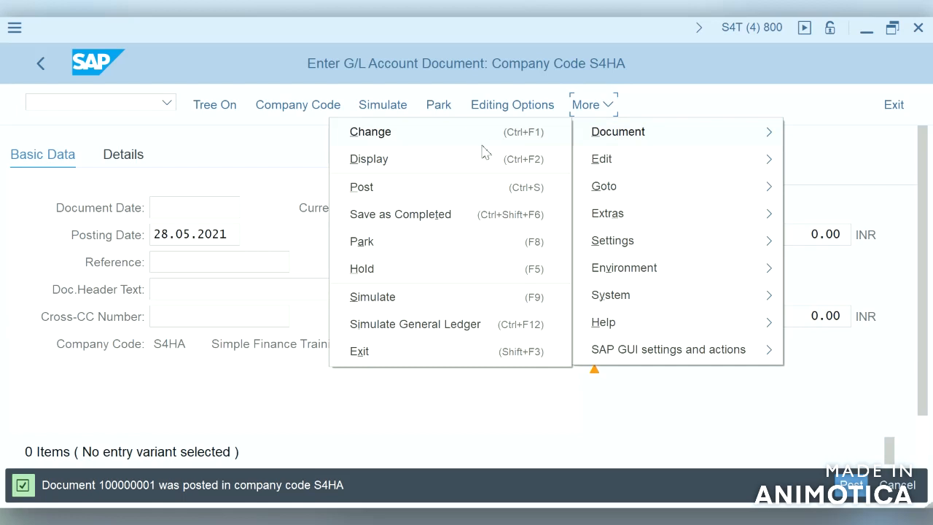
{"action": "left_click", "coordinate": [466, 163]}
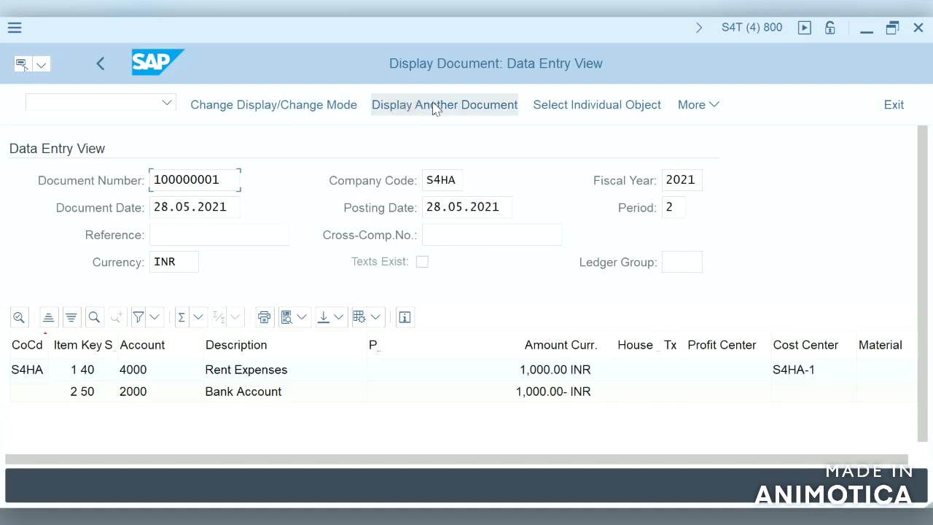
Open the general ledger view of the posted document and examine its line items.
{"action": "left_click", "coordinate": [714, 107]}
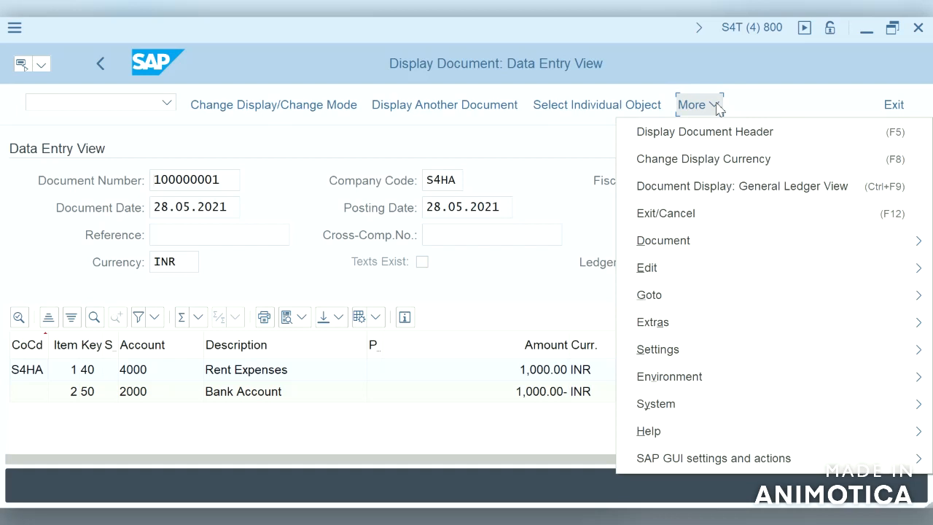
{"action": "left_click", "coordinate": [726, 190]}
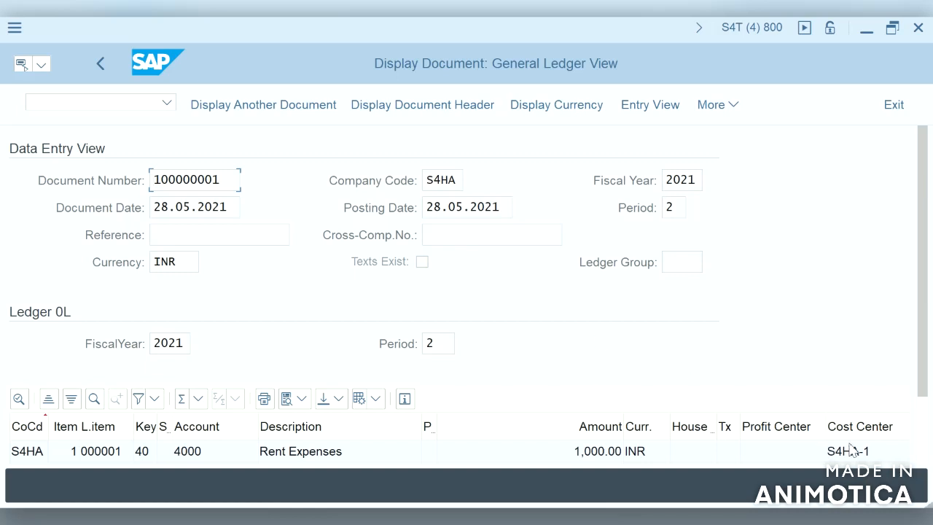
{"action": "left_click", "coordinate": [926, 425]}
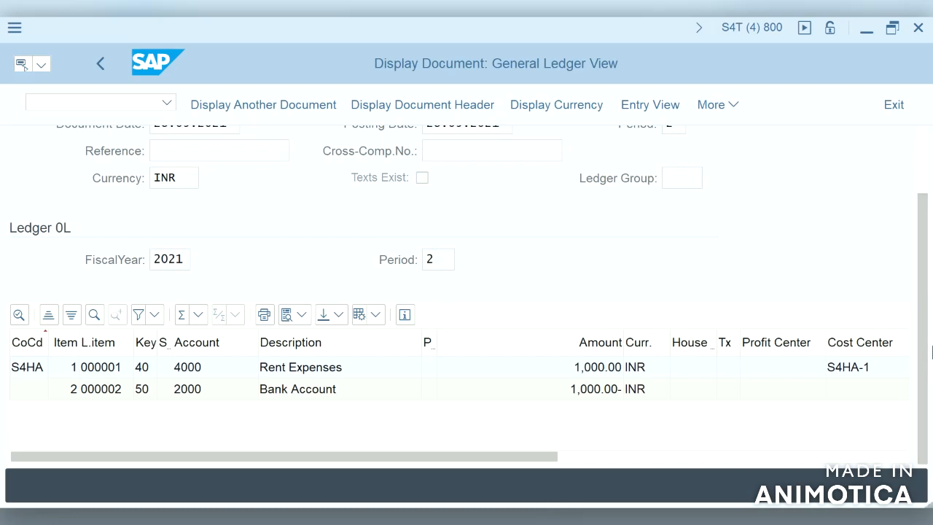
{"action": "left_click", "coordinate": [924, 137]}
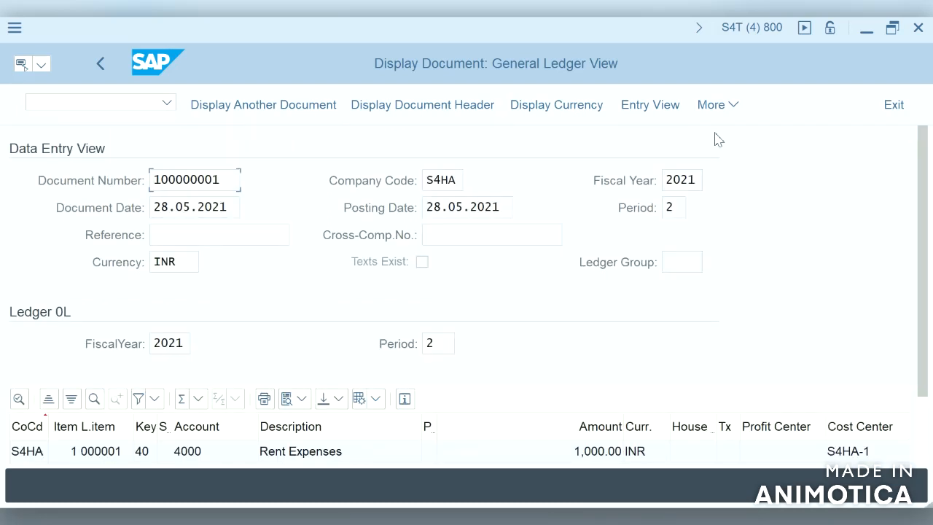
Select ledger 0L through Select Other Ledger to display the document in that ledger.
{"action": "left_click", "coordinate": [724, 104]}
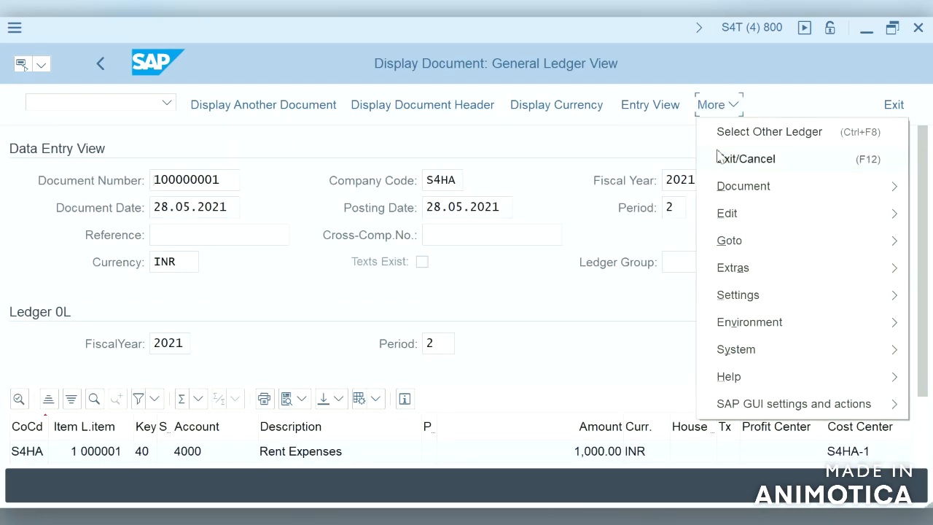
{"action": "mouse_move", "coordinate": [734, 188]}
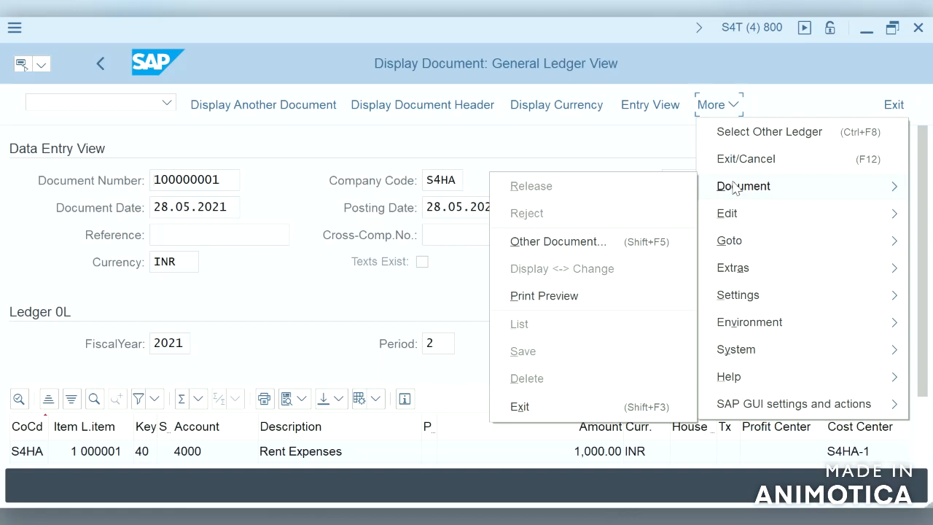
{"action": "left_click", "coordinate": [740, 136]}
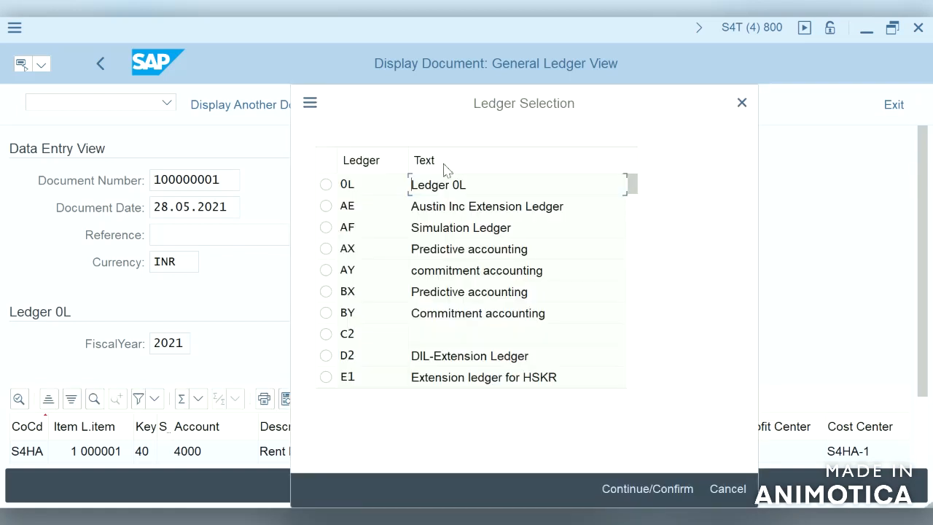
{"action": "left_click", "coordinate": [327, 186]}
{"action": "left_click", "coordinate": [663, 494]}
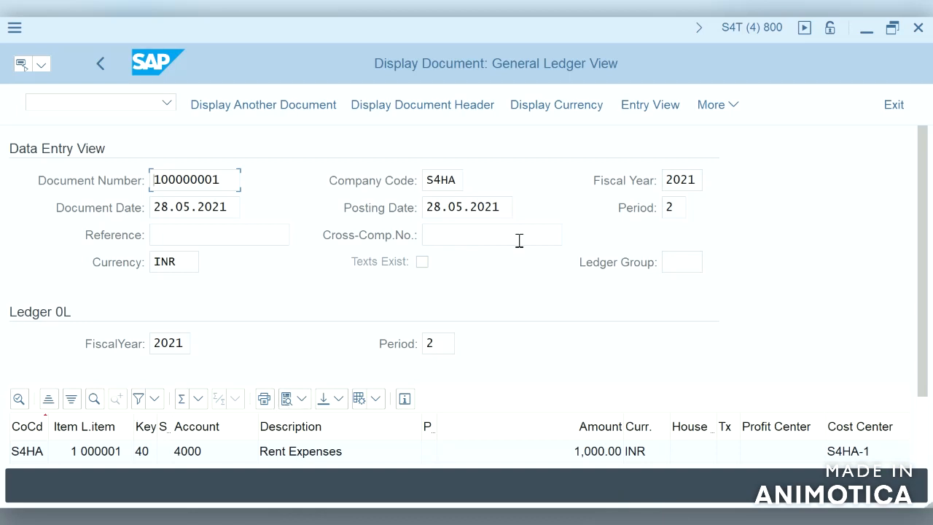
Reopen the ledger selection, look through the whole list of available ledgers and close it without choosing one.
{"action": "left_click", "coordinate": [733, 105]}
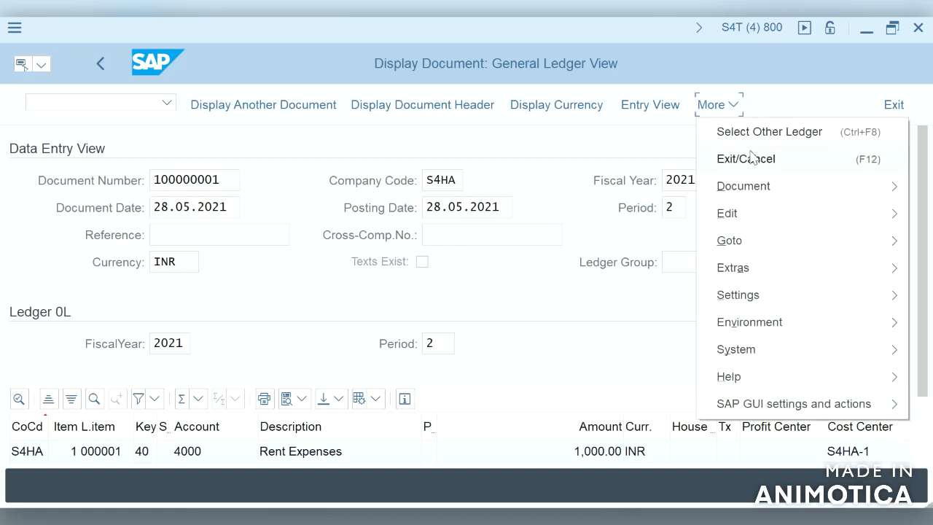
{"action": "left_click", "coordinate": [749, 131]}
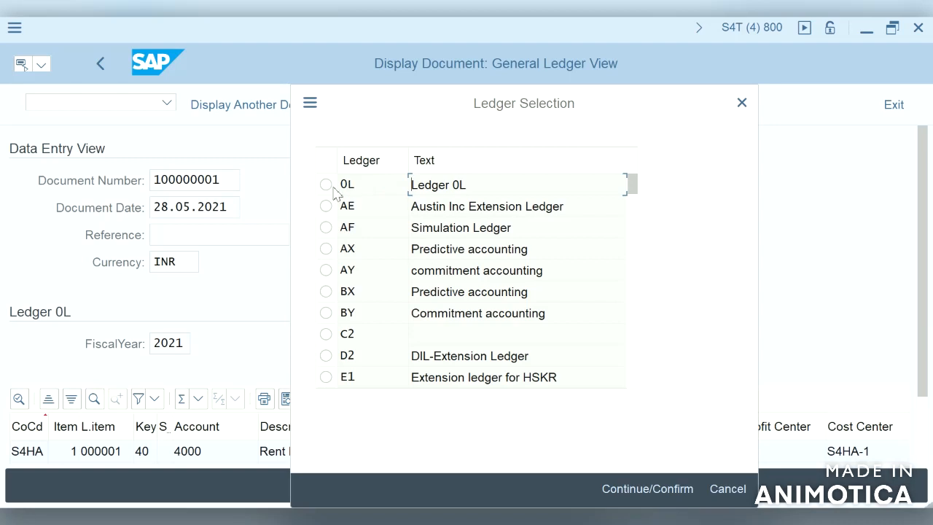
{"action": "scroll", "coordinate": [633, 311], "scroll_direction": "down", "scroll_amount": 3}
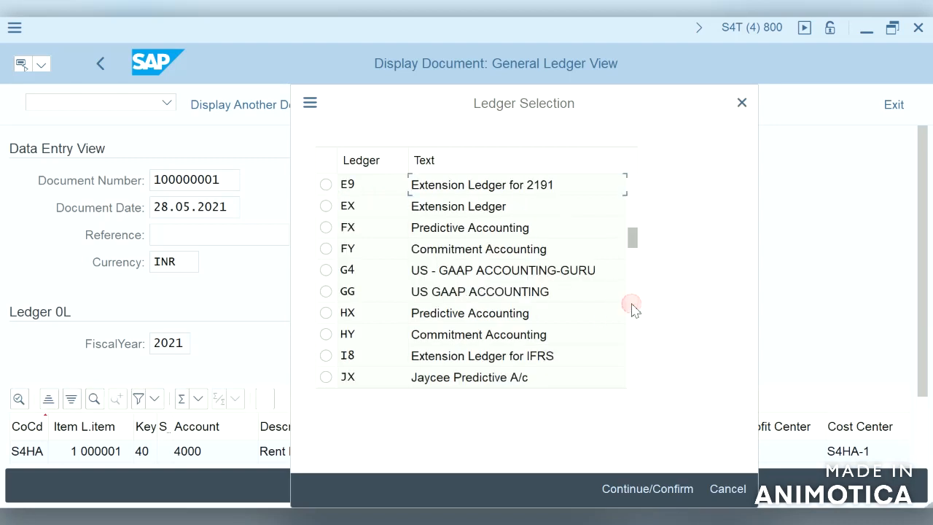
{"action": "scroll", "coordinate": [633, 310], "scroll_direction": "down", "scroll_amount": 3}
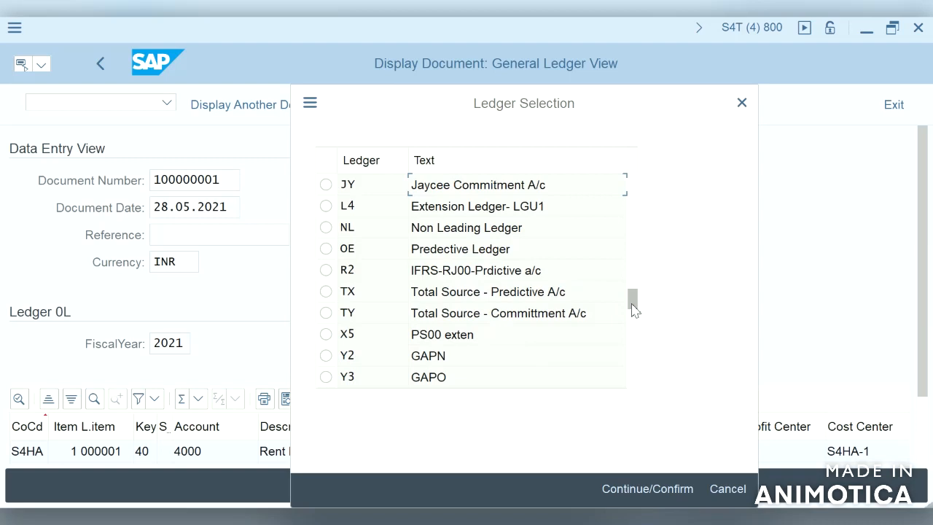
{"action": "scroll", "coordinate": [631, 352], "scroll_direction": "down", "scroll_amount": 3}
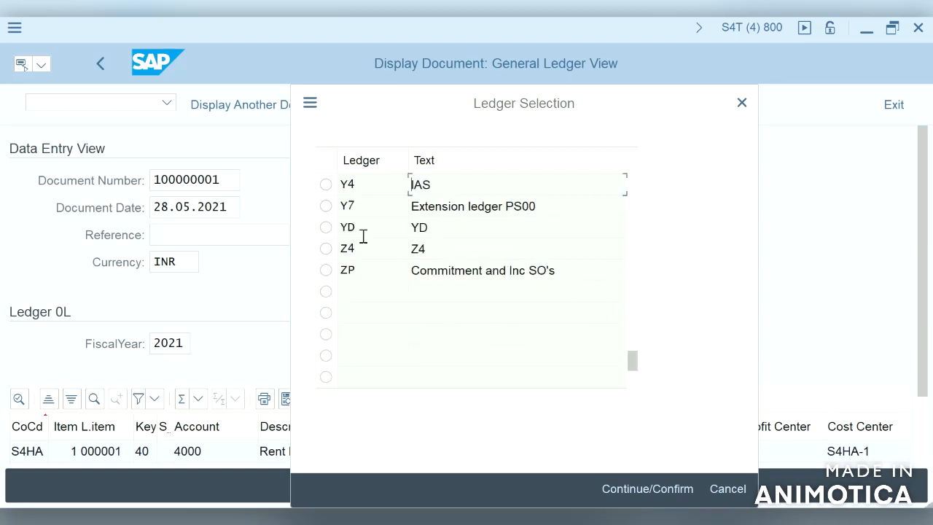
{"action": "left_click", "coordinate": [742, 105]}
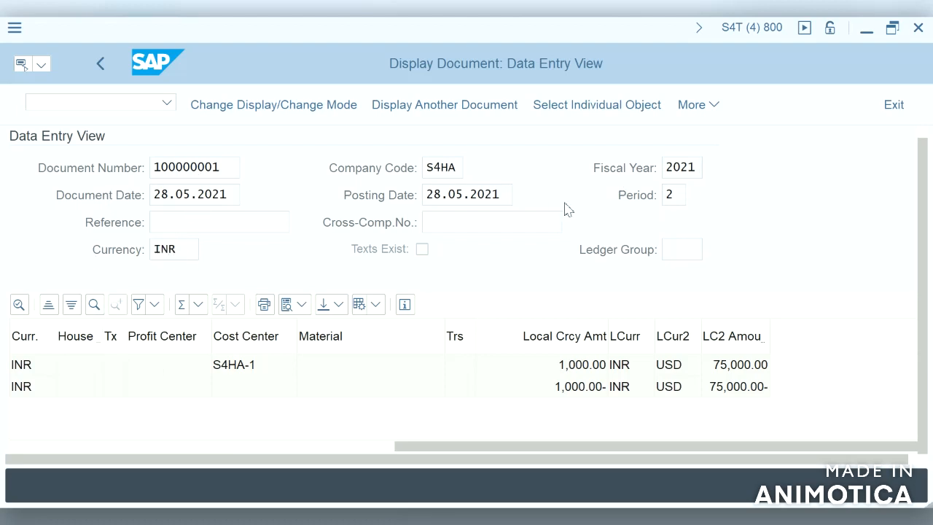
Examine the posted document's line items in the data entry view, including the layout options and the local currency and LC2 amount columns.
{"action": "left_click", "coordinate": [301, 443]}
{"action": "left_click", "coordinate": [290, 445]}
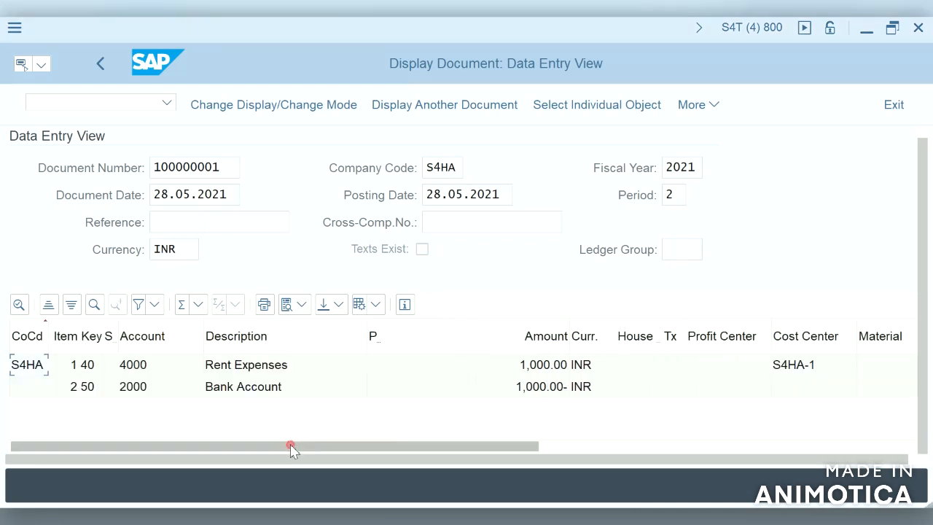
{"action": "left_click", "coordinate": [375, 306]}
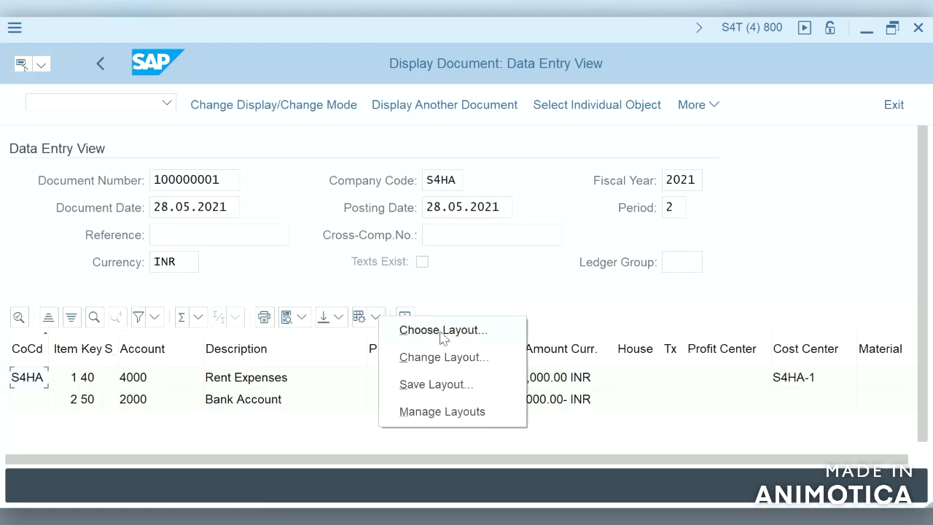
{"action": "left_click", "coordinate": [677, 428]}
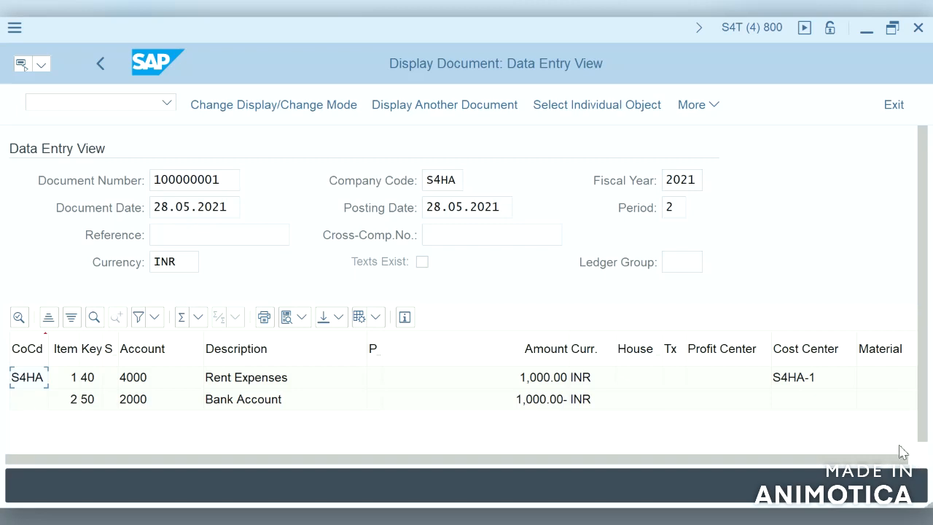
{"action": "left_click", "coordinate": [922, 447]}
{"action": "left_click", "coordinate": [885, 447]}
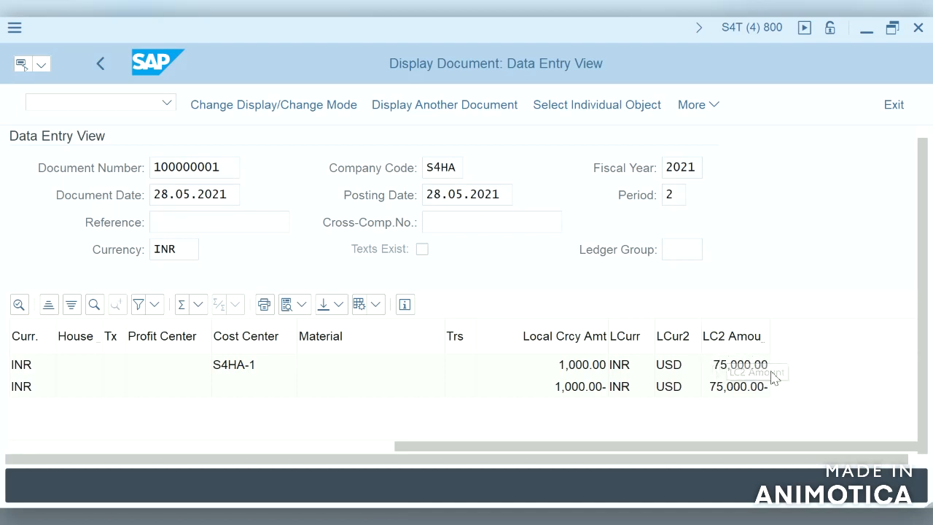
{"action": "left_click", "coordinate": [328, 446]}
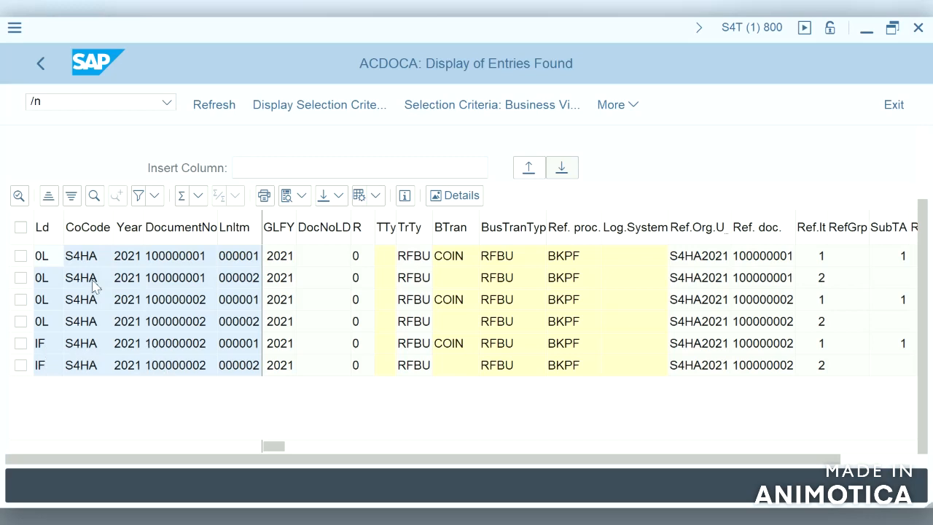
Switch to the ACDOCA session, start transaction SPRO in a new session with /ospro and display the SAP Reference IMG.
{"action": "left_click", "coordinate": [151, 108]}
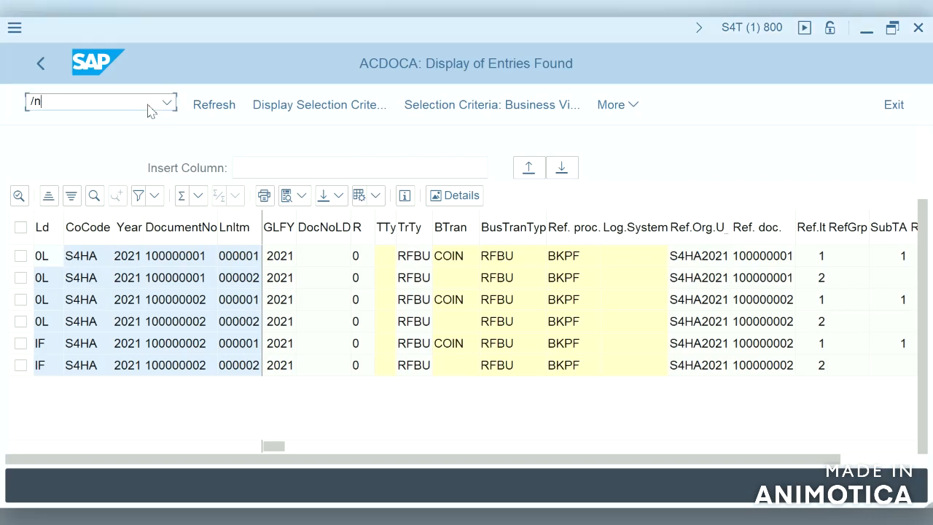
{"action": "key", "text": "BackSpace"}
{"action": "type", "text": "o"}
{"action": "type", "text": "spro"}
{"action": "key", "text": "Return"}
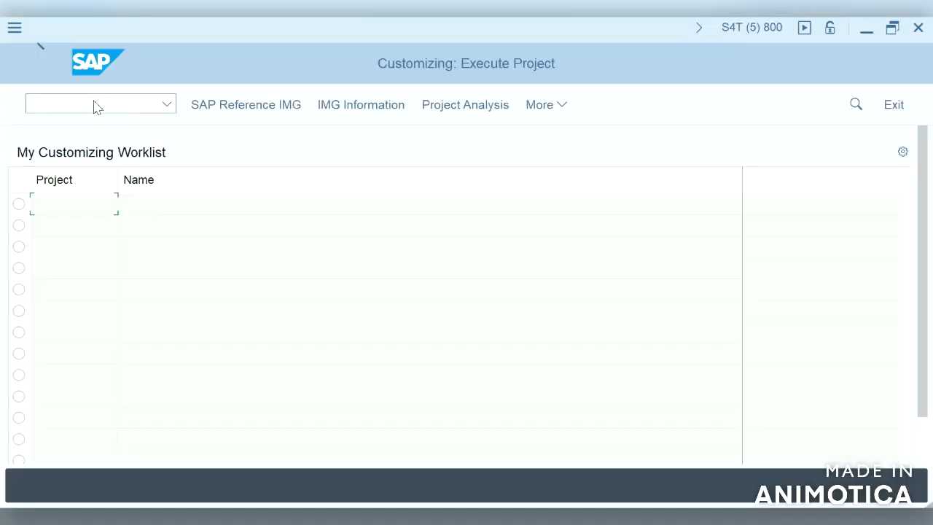
{"action": "left_click", "coordinate": [247, 109]}
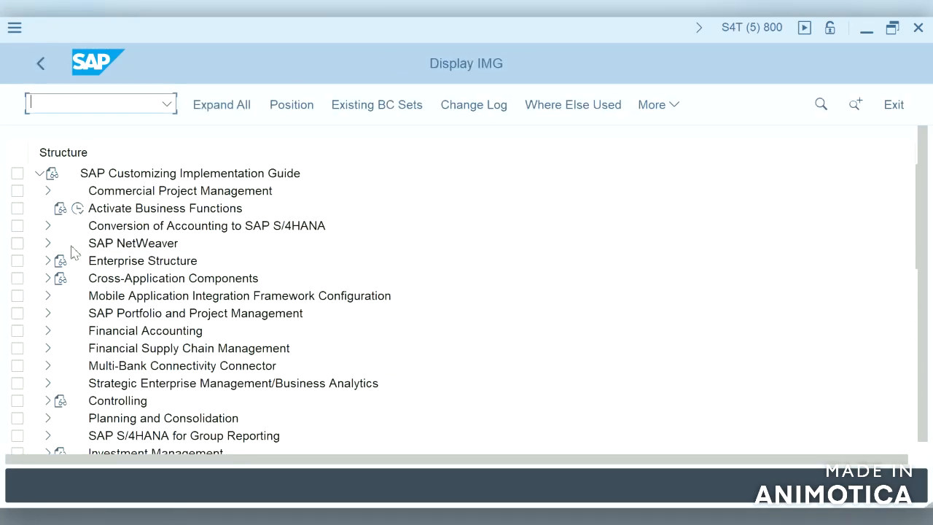
Open Define Settings for Ledgers and Currency Types under Financial Accounting Global Settings > Ledgers > Ledger, accepting display of the locked data.
{"action": "left_click", "coordinate": [48, 331]}
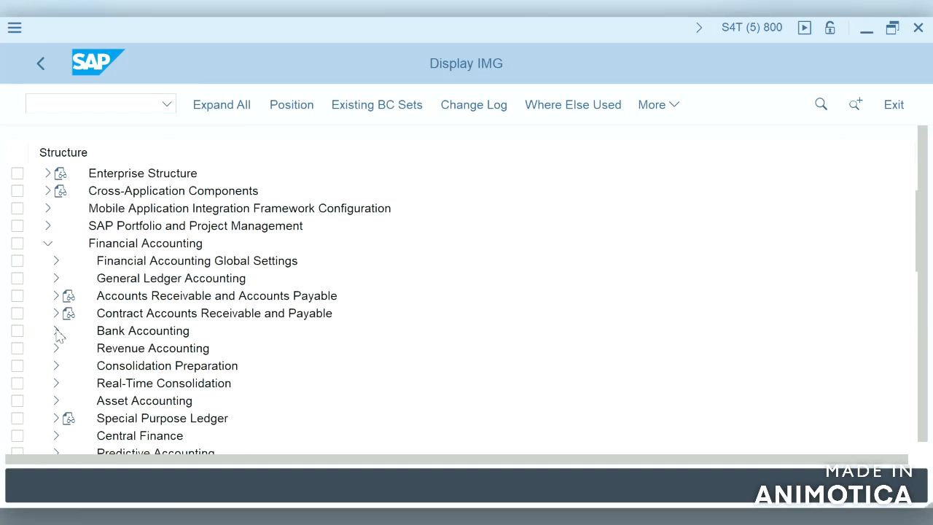
{"action": "left_click", "coordinate": [56, 260]}
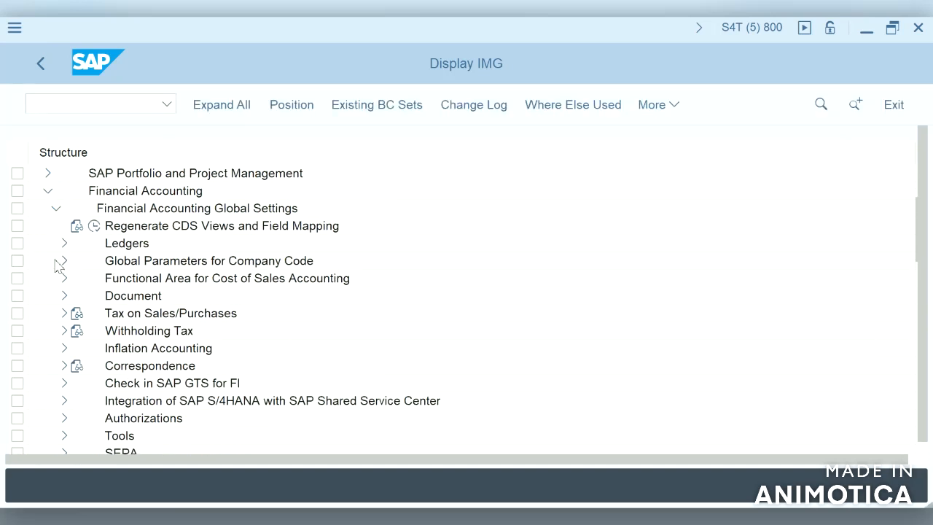
{"action": "left_click", "coordinate": [64, 243]}
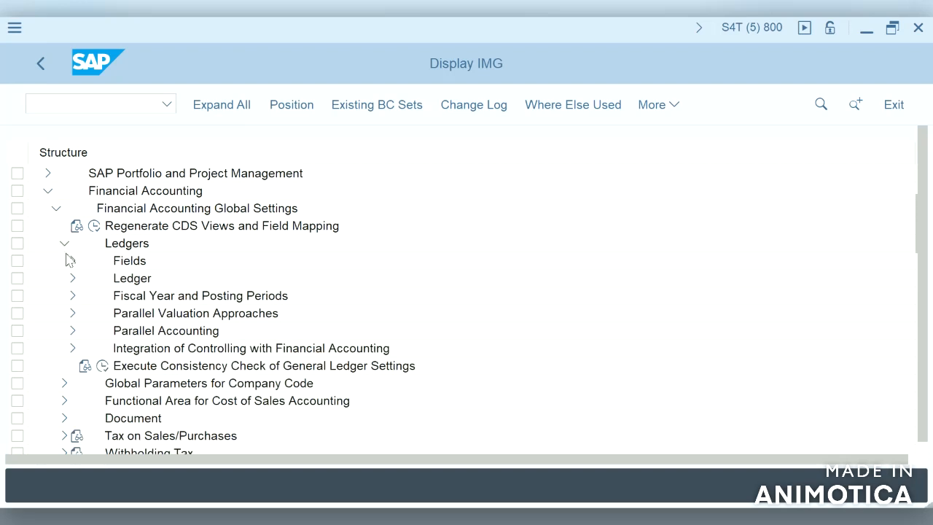
{"action": "left_click", "coordinate": [74, 279]}
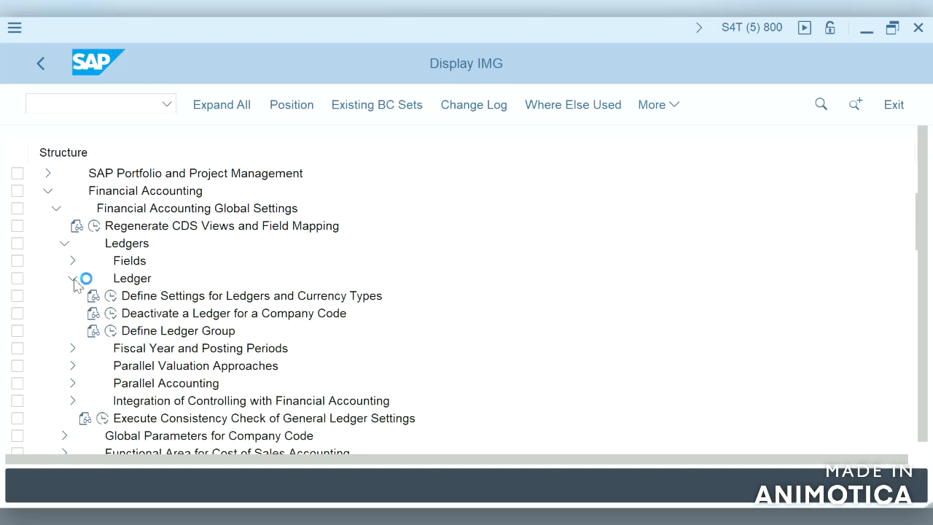
{"action": "left_click", "coordinate": [111, 297]}
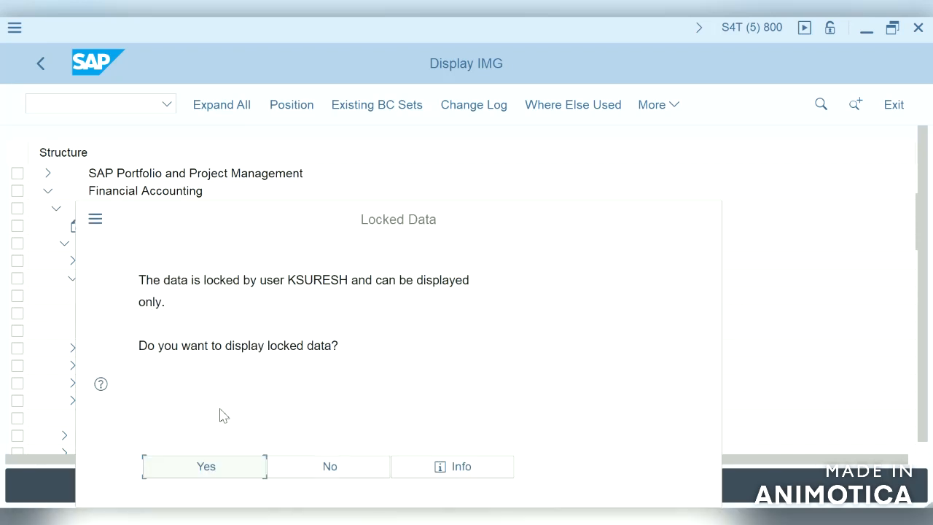
{"action": "left_click", "coordinate": [233, 472]}
Switch to the session that has the ledger settings in change mode and position its ledger list on ledger IF.
{"action": "left_click", "coordinate": [618, 516]}
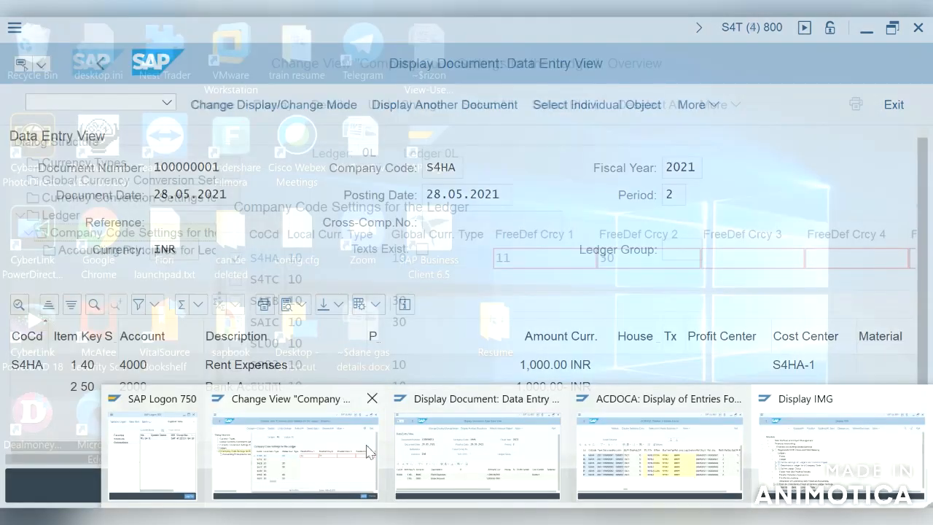
{"action": "mouse_move", "coordinate": [344, 451]}
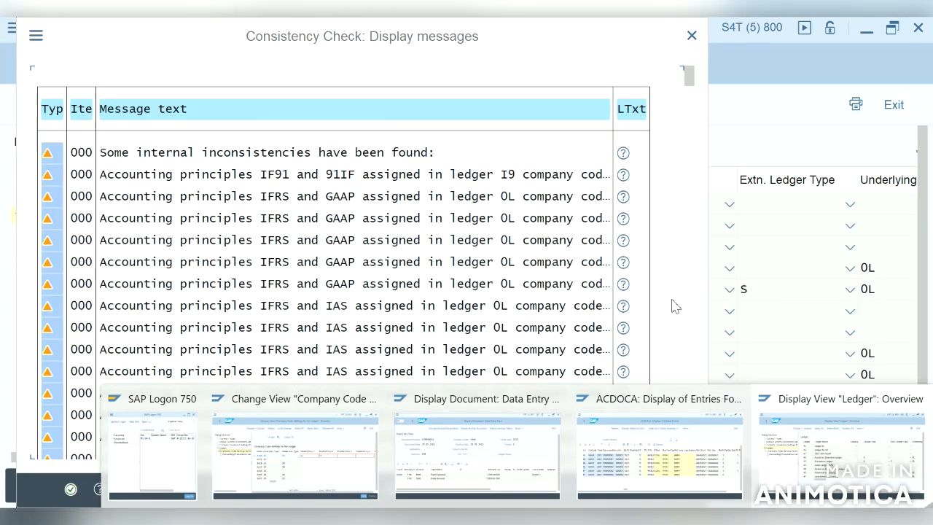
{"action": "left_click", "coordinate": [305, 453]}
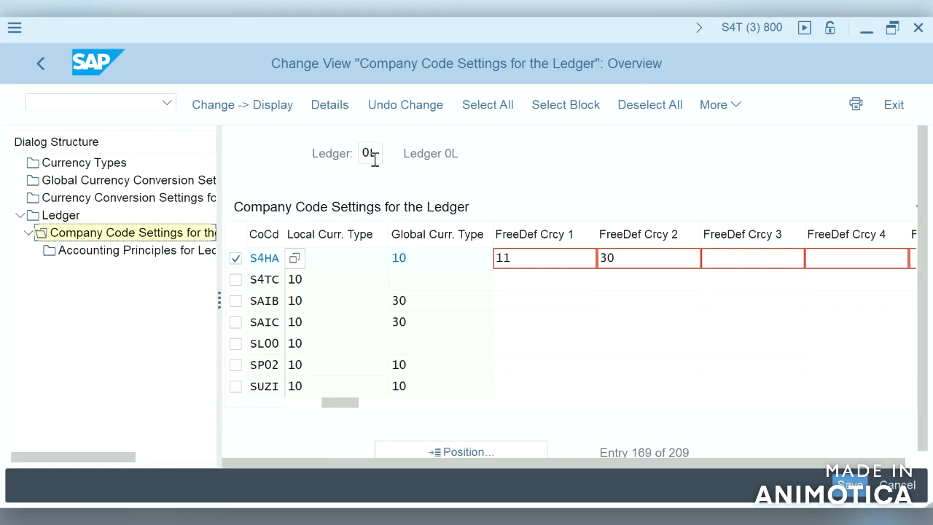
{"action": "double_click", "coordinate": [165, 238]}
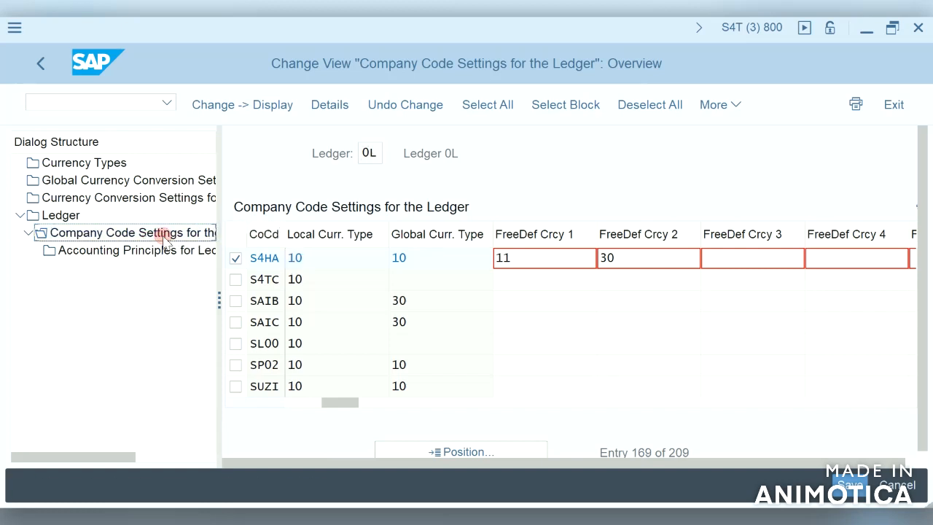
{"action": "double_click", "coordinate": [65, 217]}
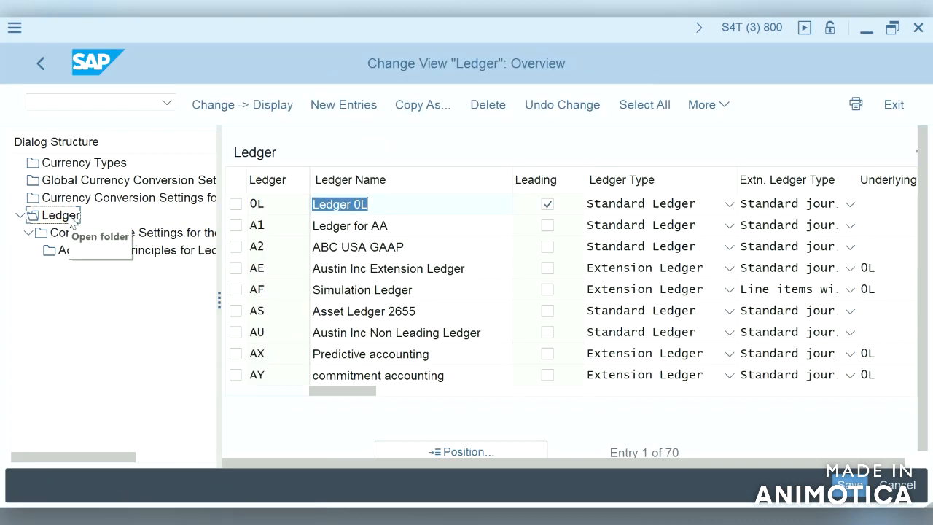
{"action": "left_click", "coordinate": [463, 453]}
{"action": "type", "text": "if"}
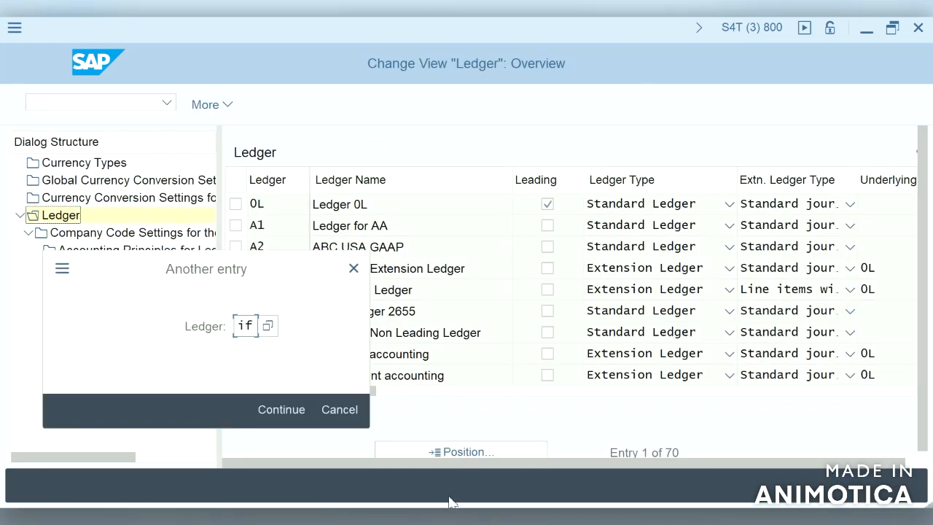
{"action": "left_click", "coordinate": [282, 410]}
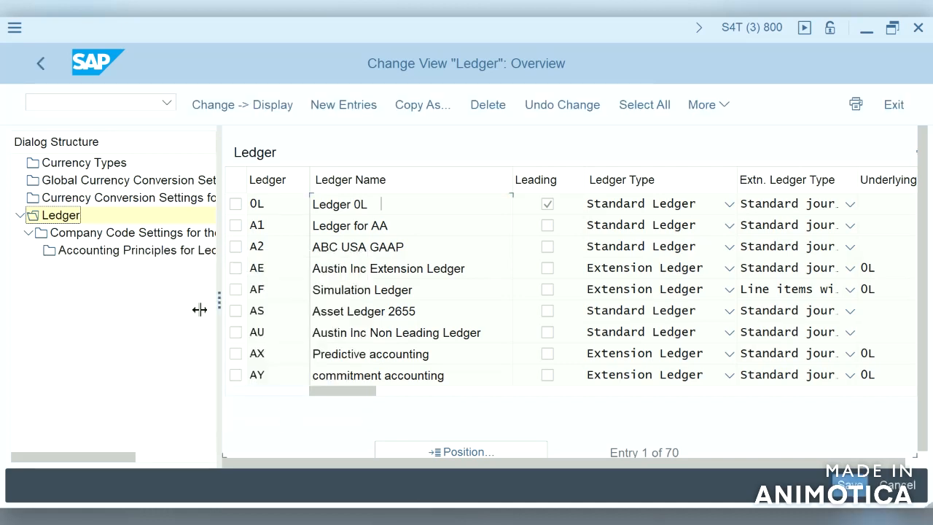
Select ledger IF, open its Company Code Settings for the Ledger and close the consistency check messages.
{"action": "double_click", "coordinate": [174, 233]}
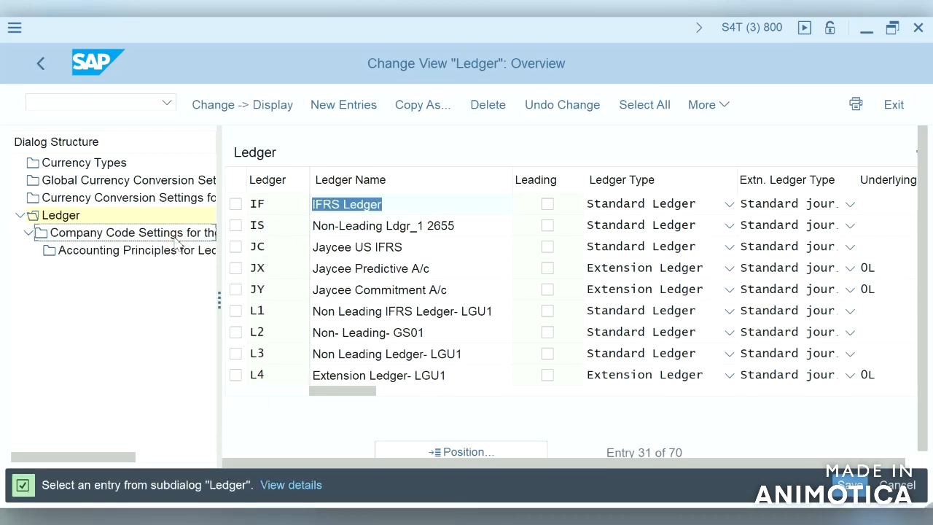
{"action": "left_click", "coordinate": [237, 205]}
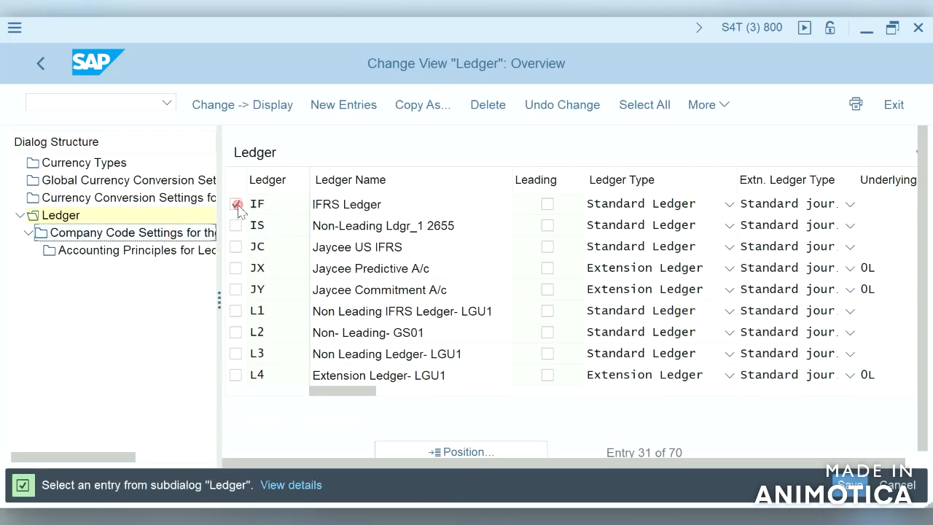
{"action": "double_click", "coordinate": [165, 234]}
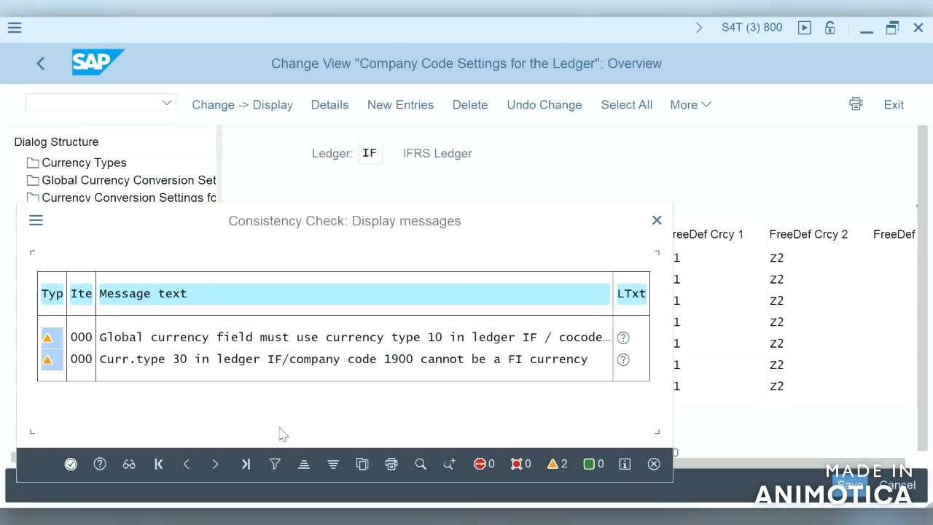
{"action": "left_click", "coordinate": [70, 465]}
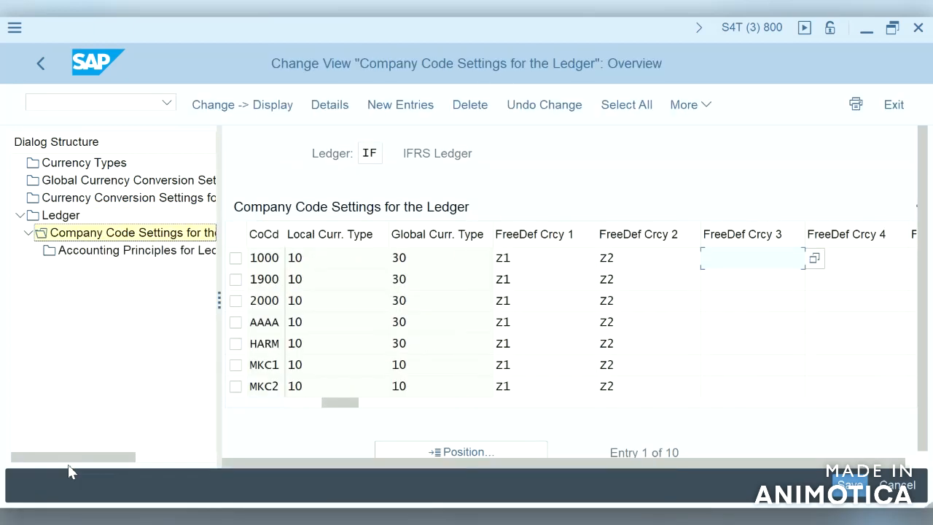
Find company code S4HA in the company code settings of ledger IF and open its details.
{"action": "left_click", "coordinate": [464, 456]}
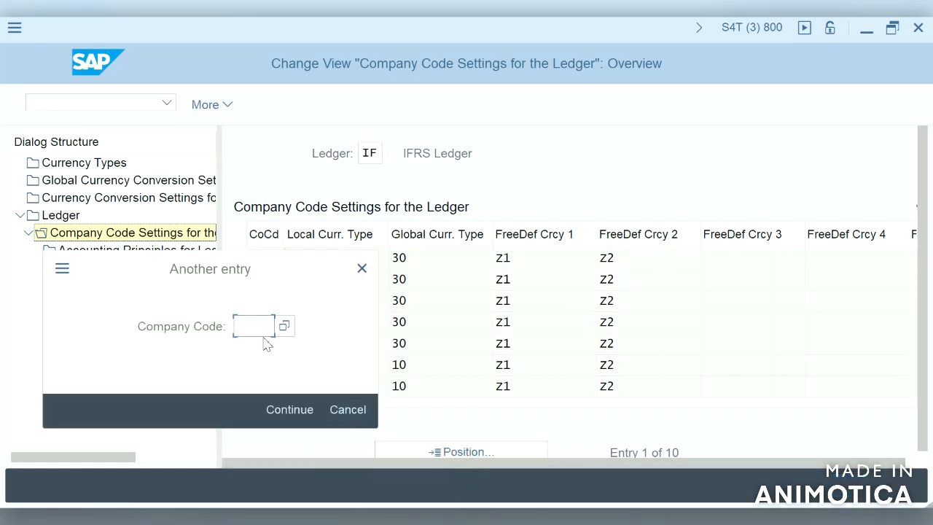
{"action": "type", "text": "s4ha"}
{"action": "key", "text": "Return"}
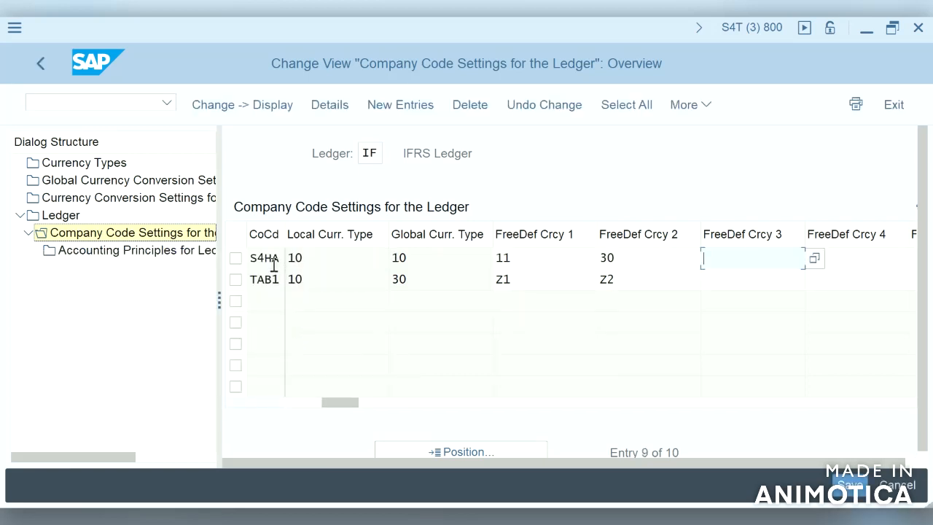
{"action": "left_click", "coordinate": [235, 259]}
{"action": "left_click", "coordinate": [329, 110]}
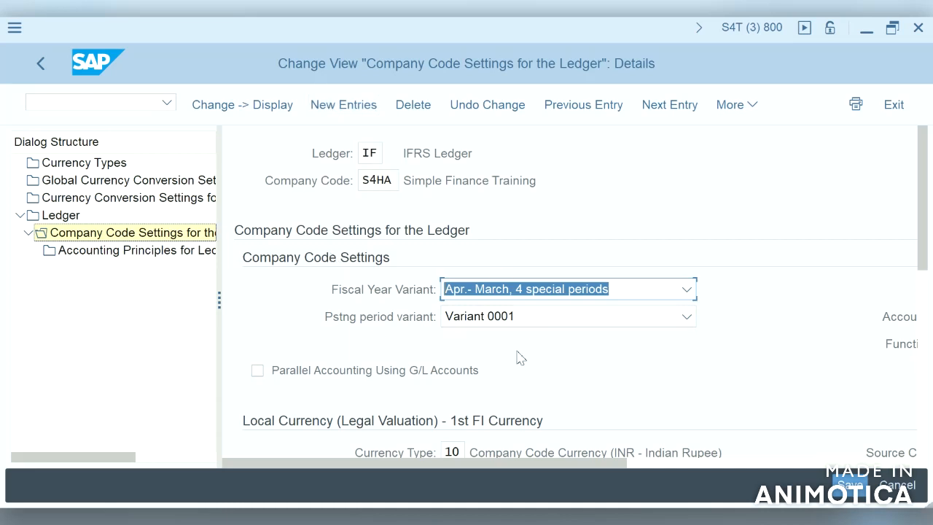
Examine the accounting principle, fiscal year variant and all currency types defined for company code S4HA in ledger IF.
{"action": "left_click", "coordinate": [863, 463]}
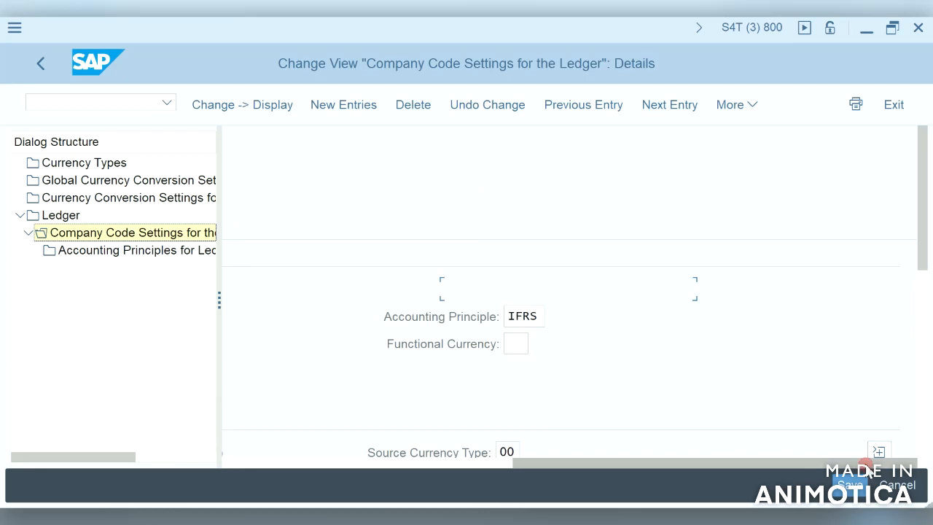
{"action": "left_click", "coordinate": [451, 463]}
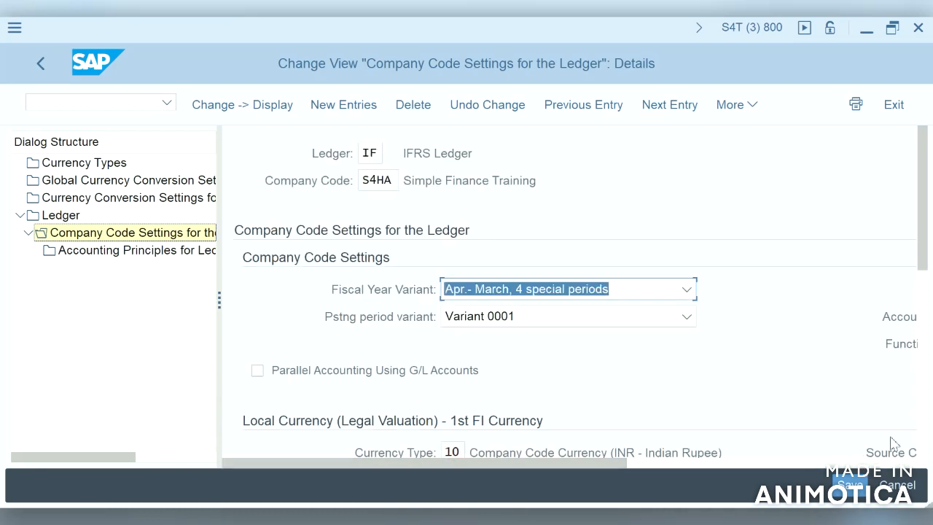
{"action": "left_click", "coordinate": [927, 433]}
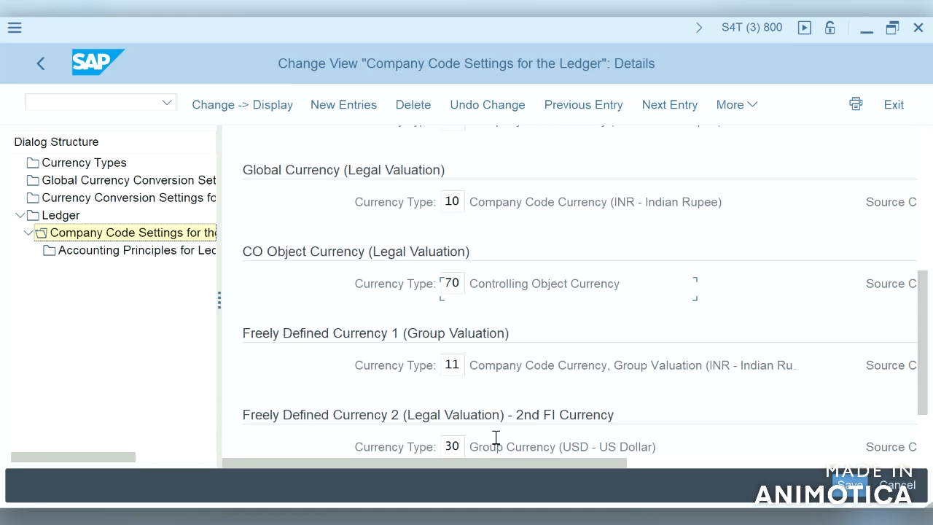
{"action": "left_click", "coordinate": [925, 456]}
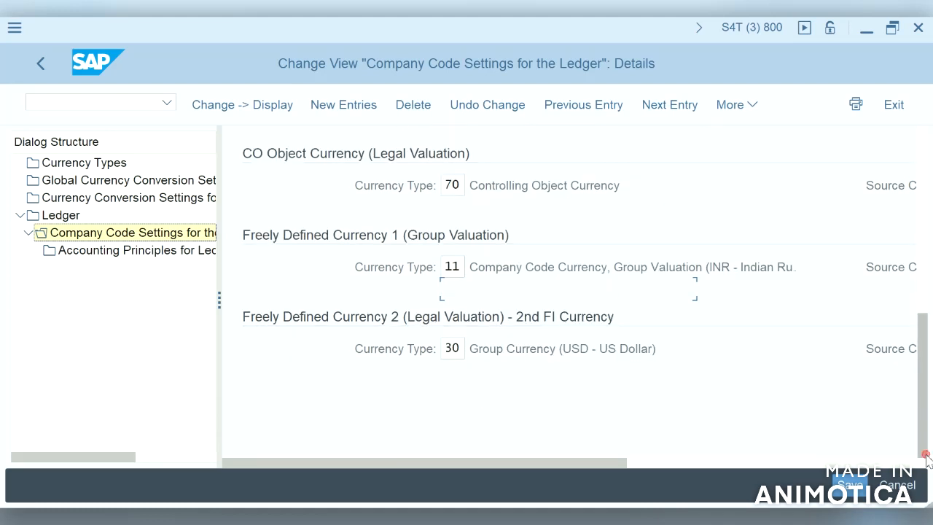
{"action": "left_click", "coordinate": [927, 180]}
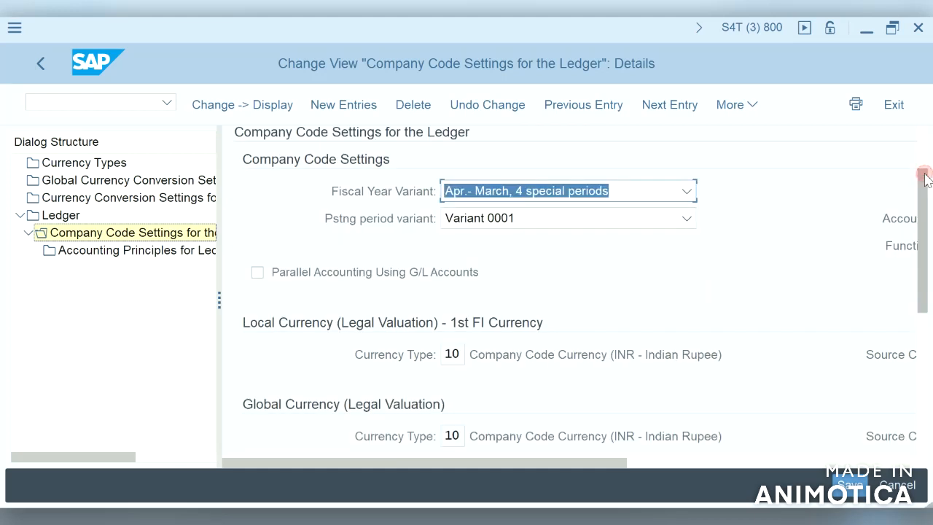
{"action": "left_click", "coordinate": [922, 134]}
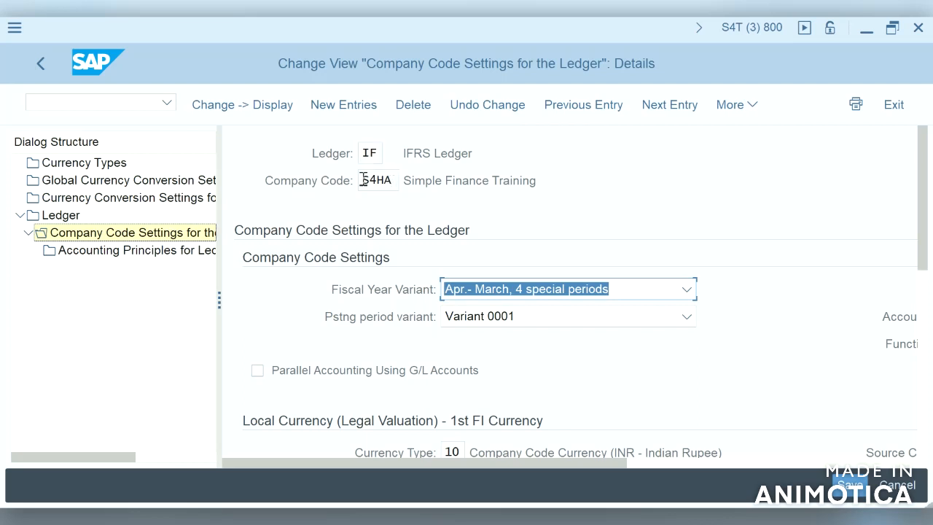
Switch back to the session showing the ACDOCA table entries for company code S4HA.
{"action": "mouse_move", "coordinate": [514, 517]}
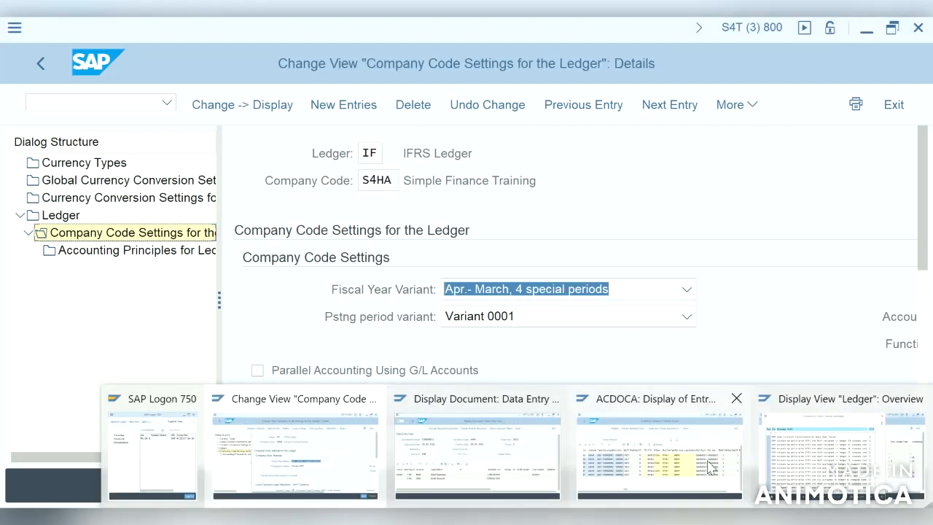
{"action": "left_click", "coordinate": [684, 454]}
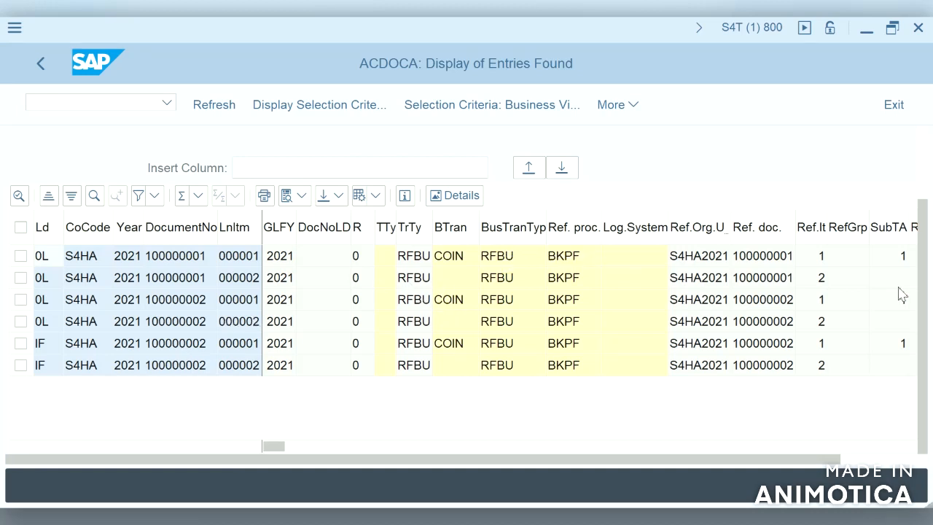
Display document 100000002 of company code S4HA with transaction FB03.
{"action": "left_click", "coordinate": [893, 460]}
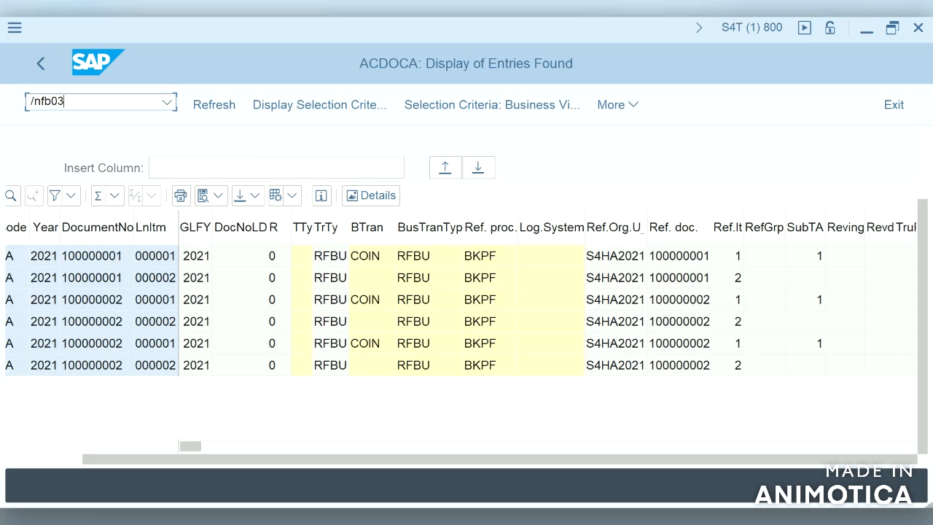
{"action": "key", "text": "Return"}
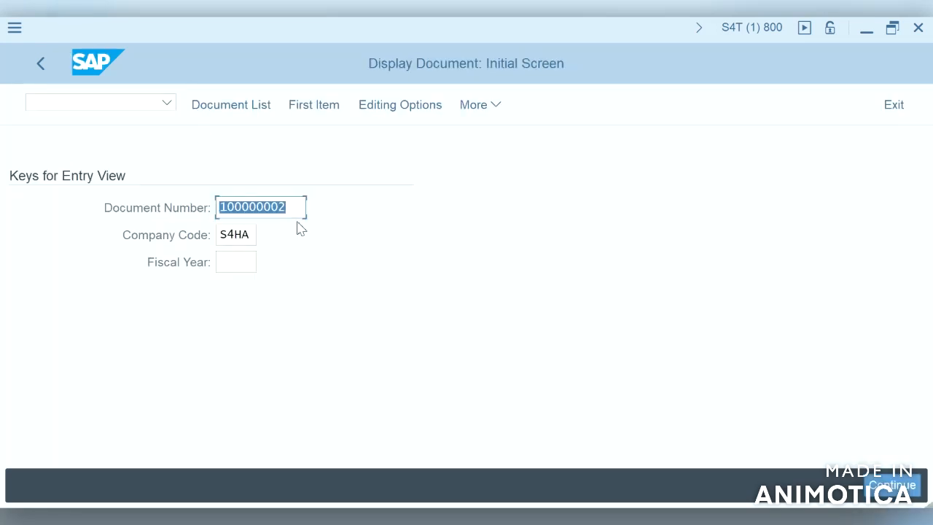
{"action": "key", "text": "Return"}
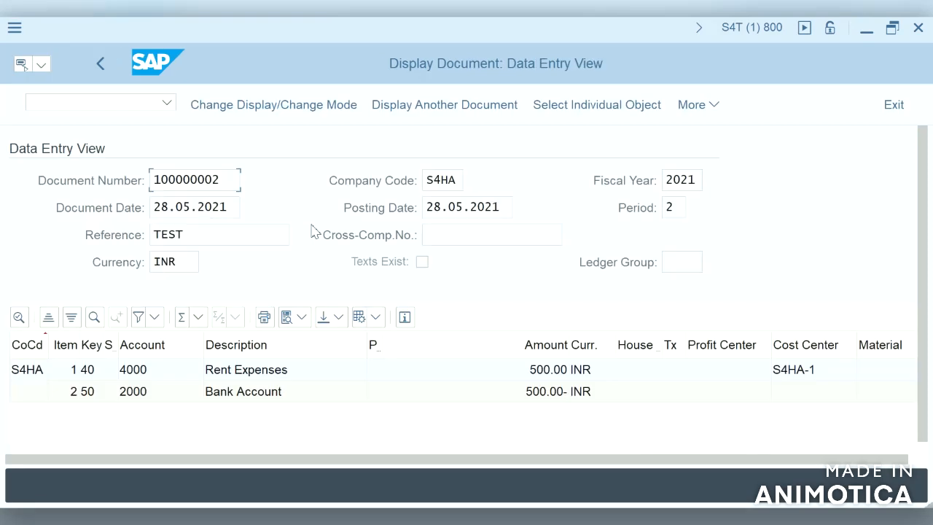
Open the list of accounting documents related to the displayed document from its document environment.
{"action": "left_click", "coordinate": [711, 106]}
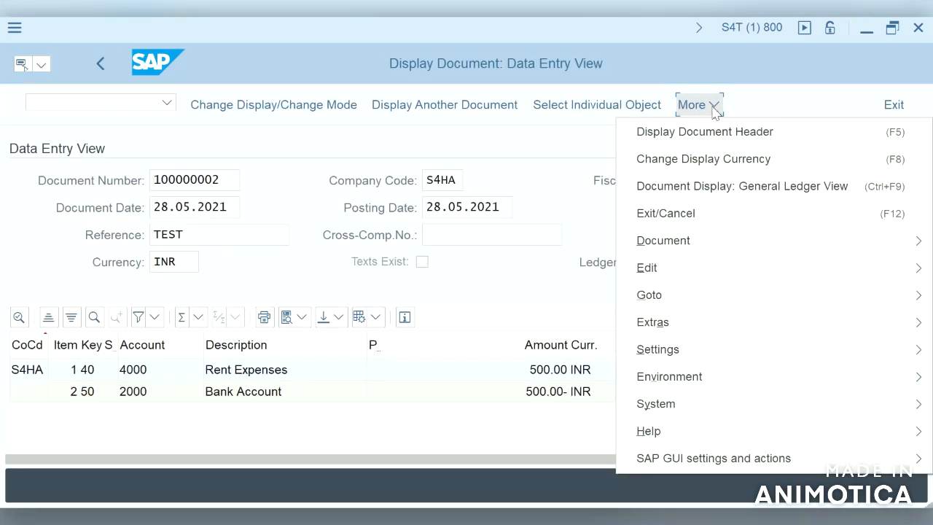
{"action": "mouse_move", "coordinate": [699, 382]}
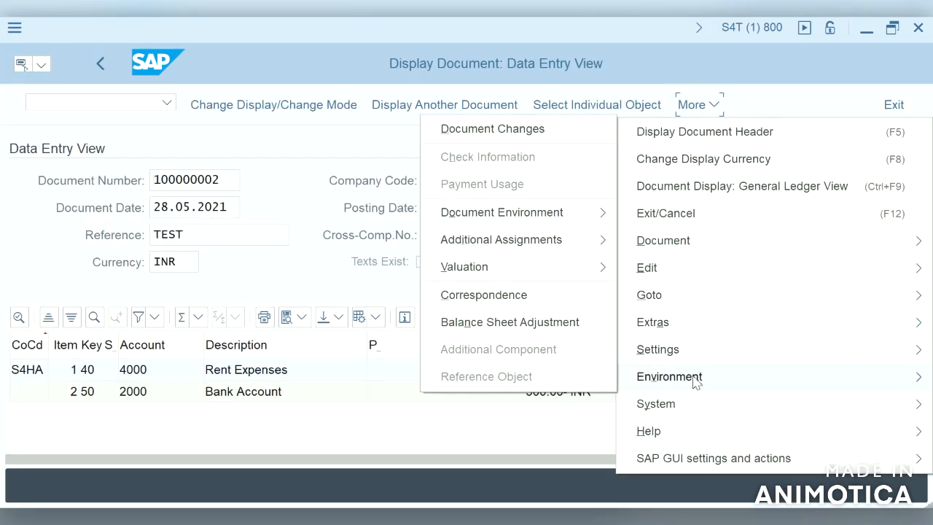
{"action": "mouse_move", "coordinate": [588, 214]}
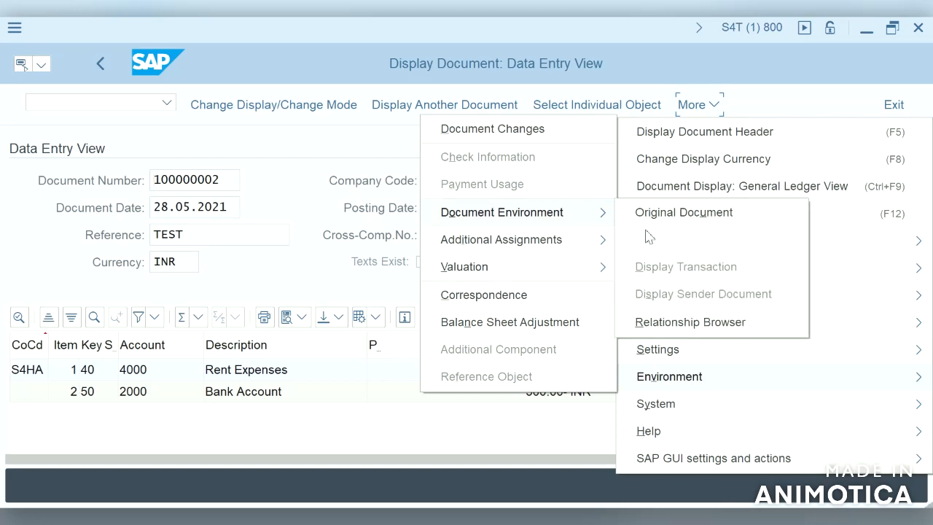
{"action": "left_click", "coordinate": [676, 242]}
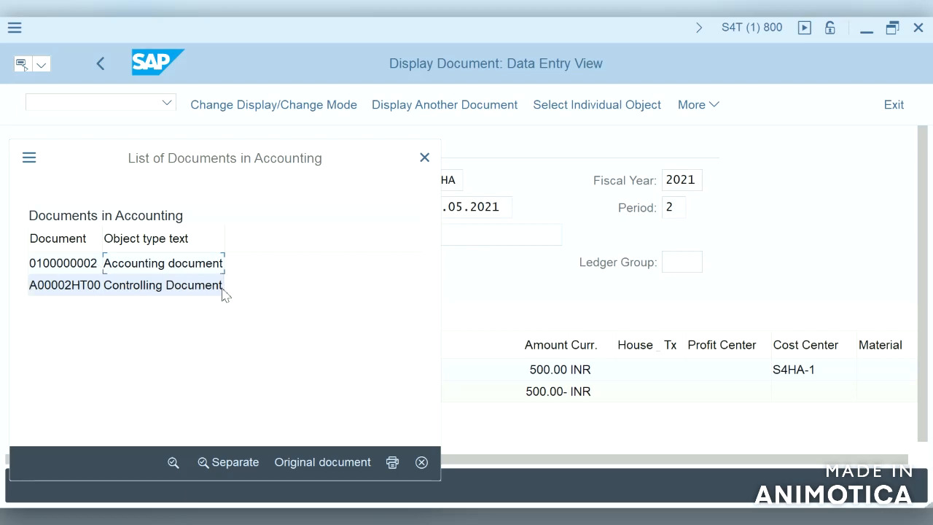
Open the controlling document, expand its cost line item for review, and return to the data entry view.
{"action": "double_click", "coordinate": [153, 291]}
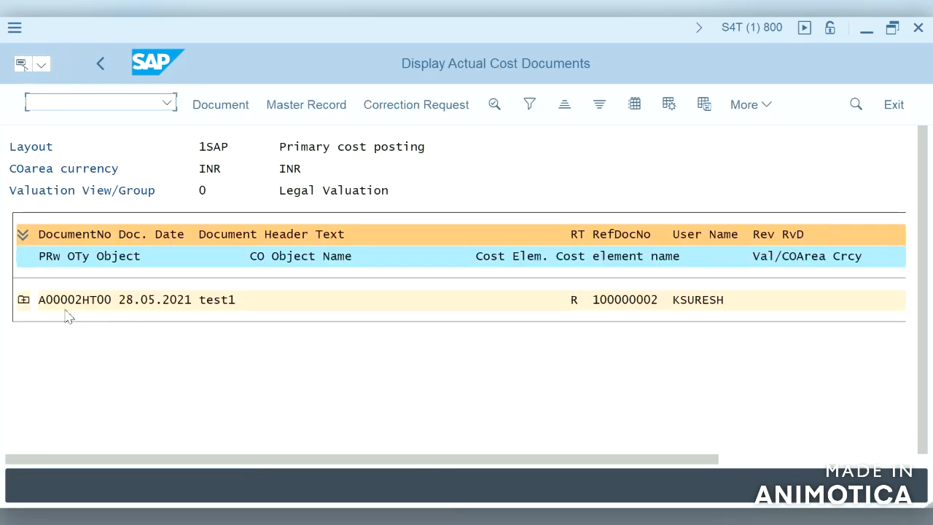
{"action": "left_click", "coordinate": [23, 300]}
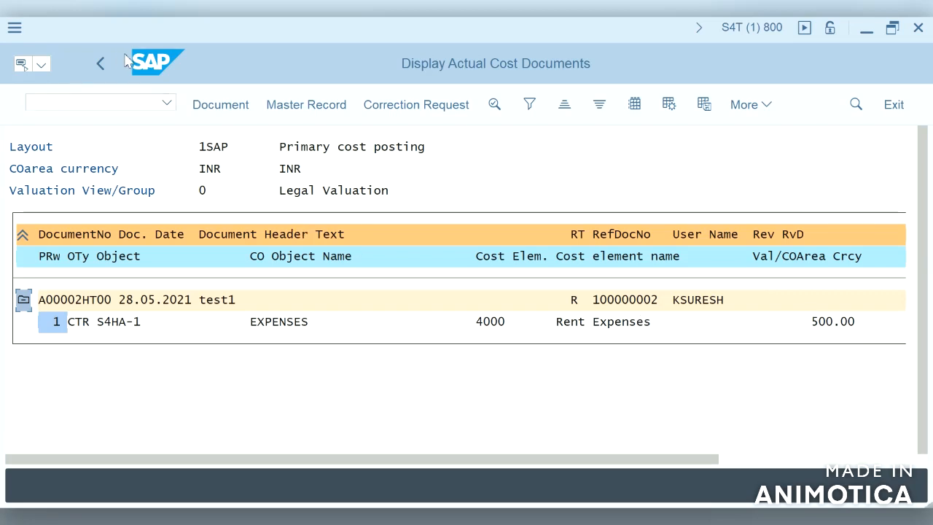
{"action": "left_click", "coordinate": [101, 64]}
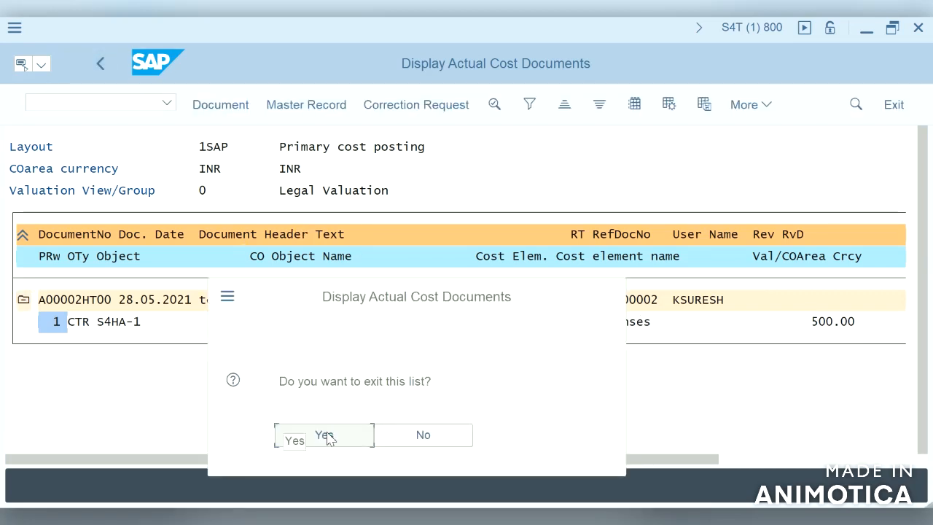
{"action": "left_click", "coordinate": [333, 435]}
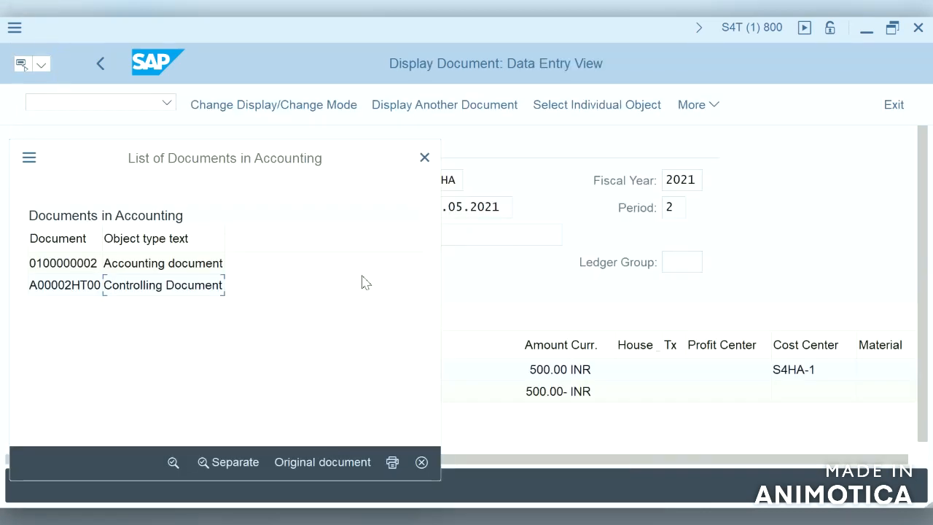
{"action": "left_click", "coordinate": [421, 464]}
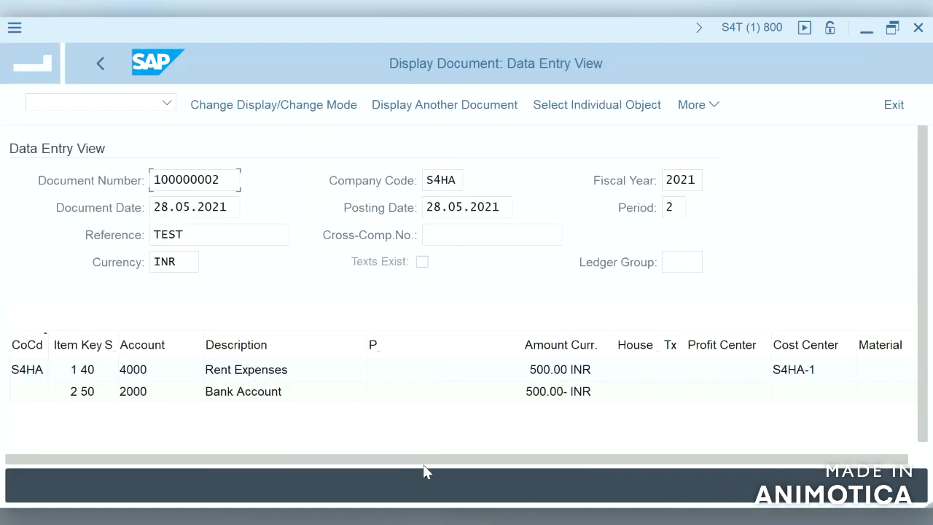